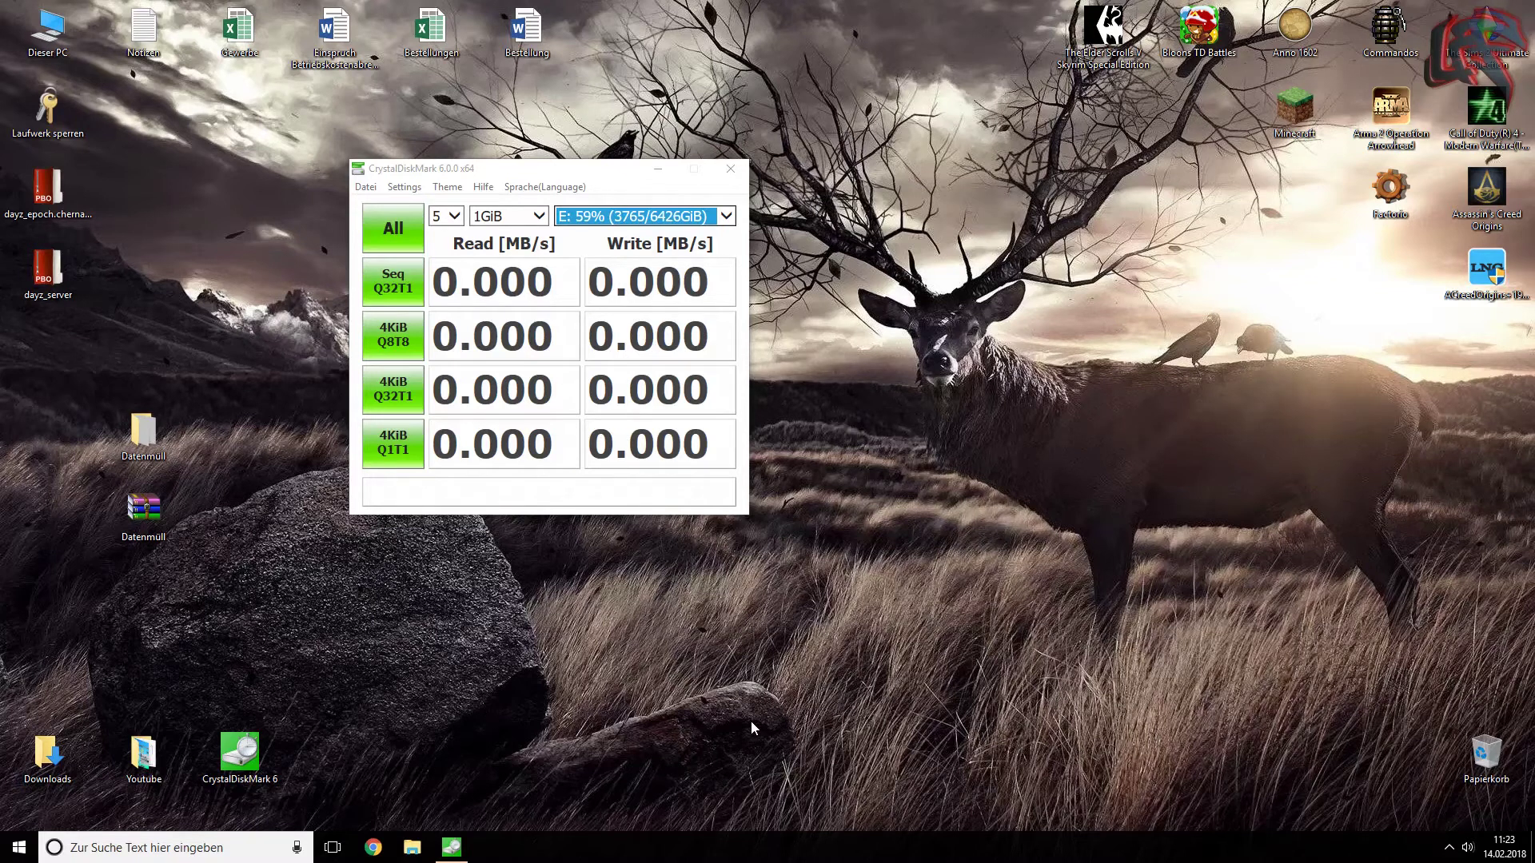
# - Inspect the Samsung USB (I:) drive's properties and its contents in File Explorer, closing the window when done
pyautogui.click(412, 847)
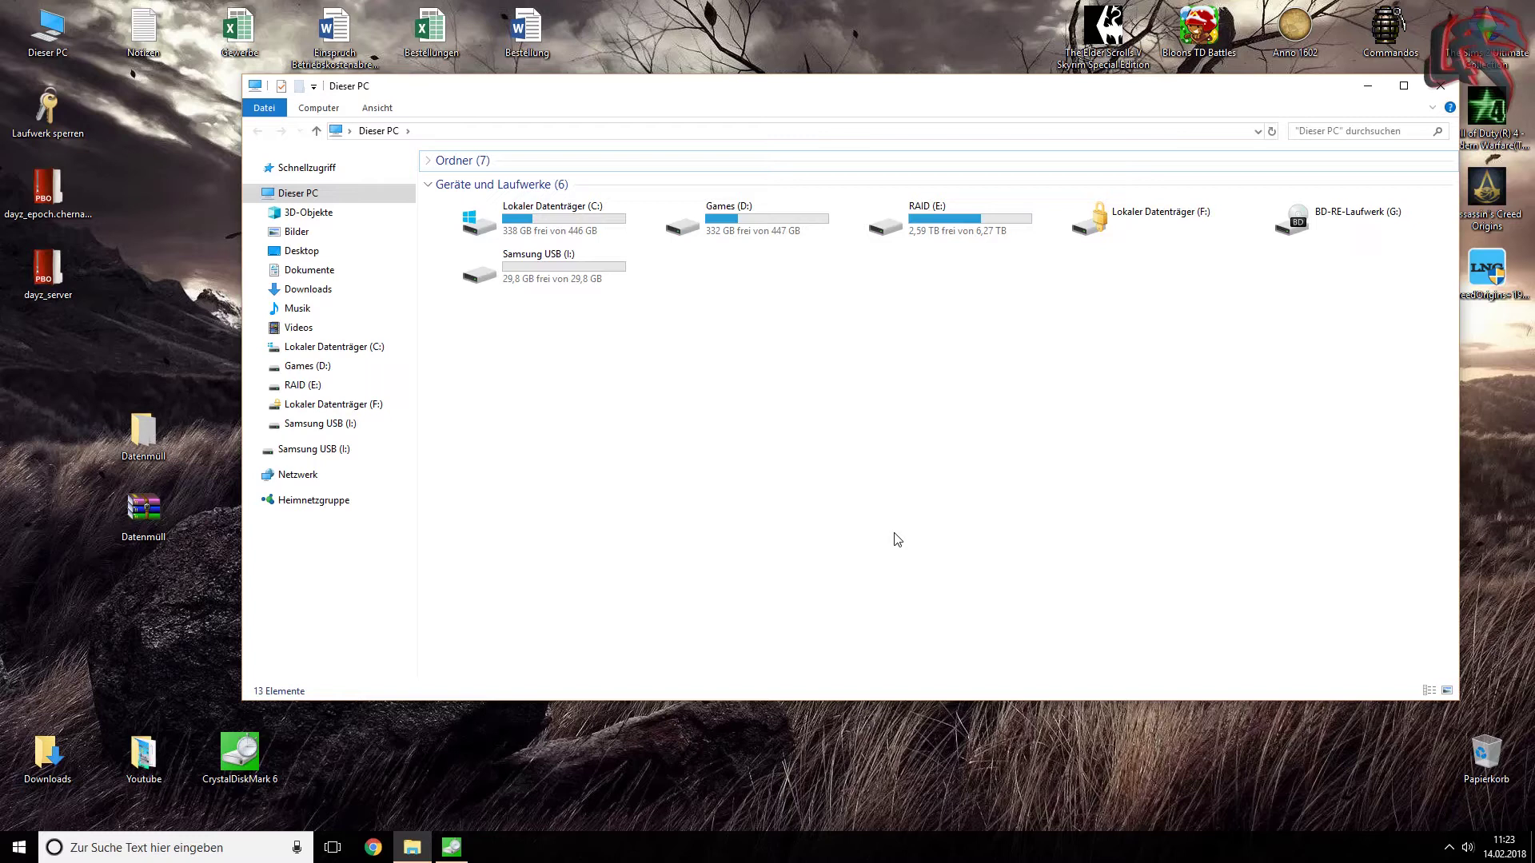
pyautogui.click(524, 290)
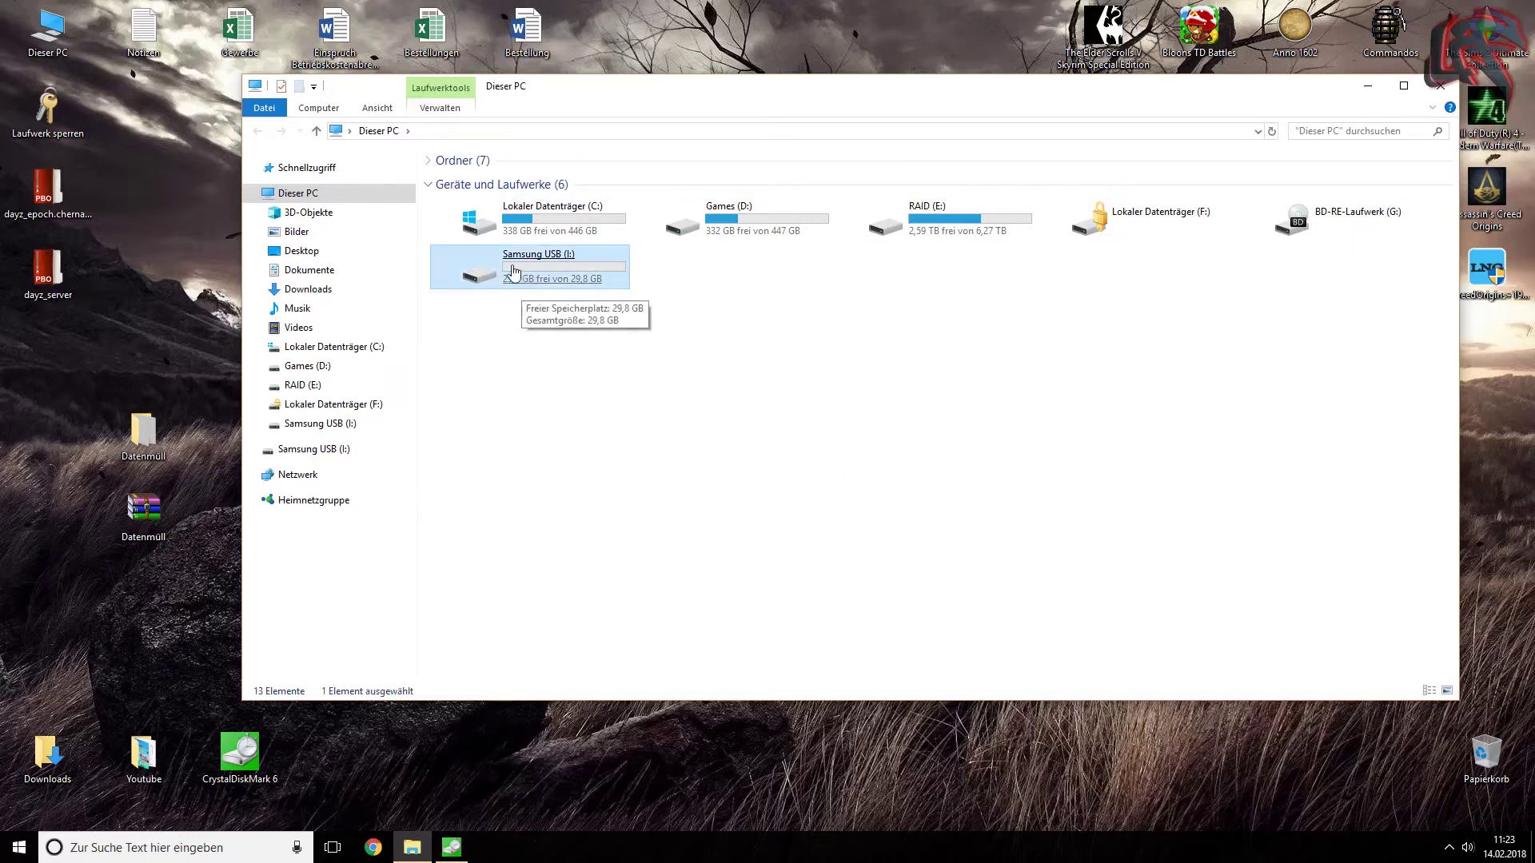
pyautogui.rightClick(583, 276)
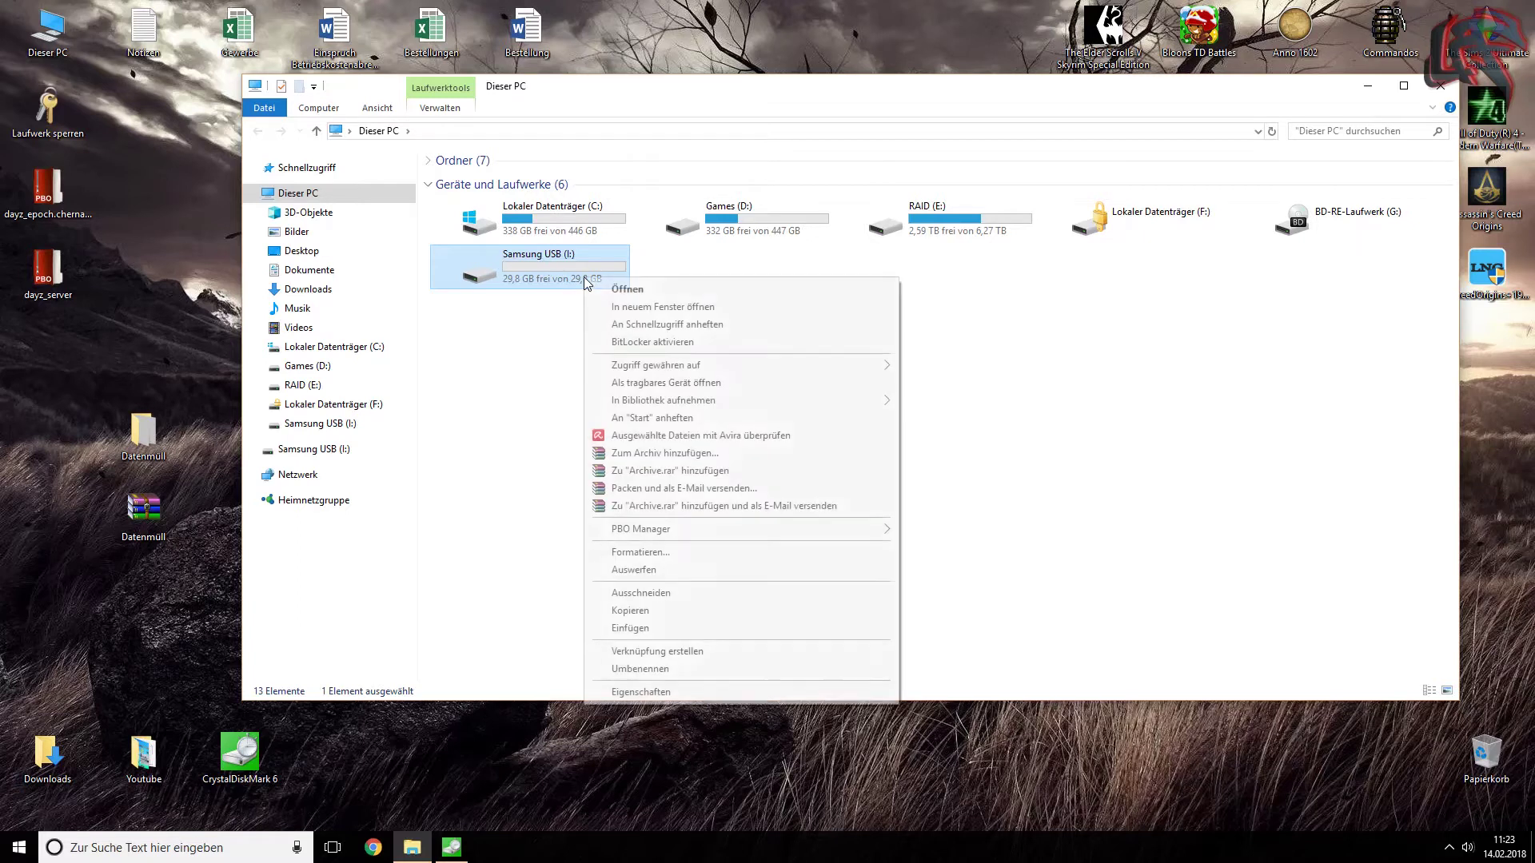
pyautogui.click(670, 691)
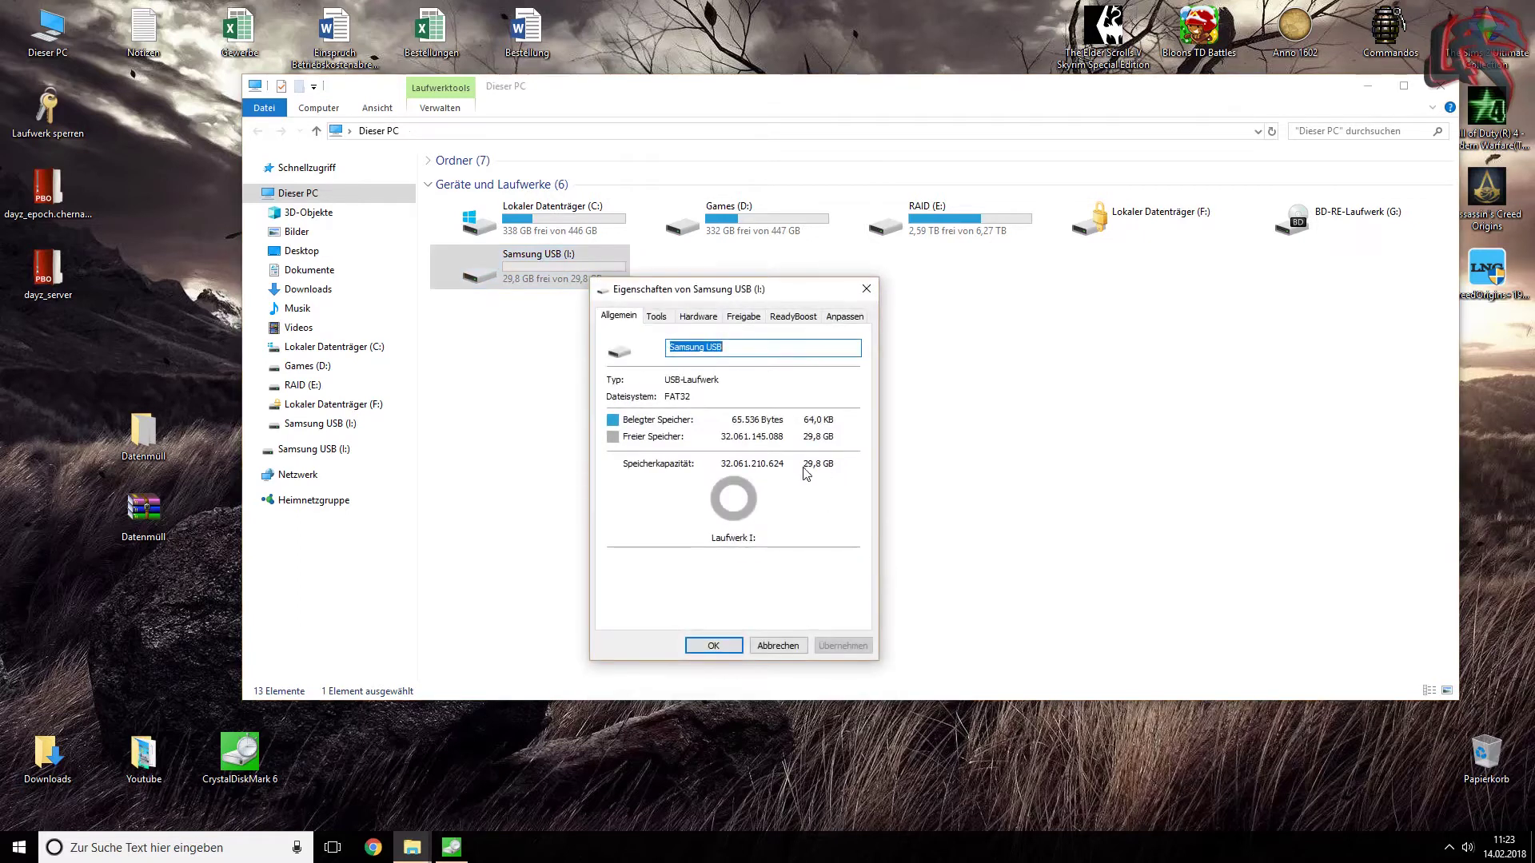
pyautogui.click(875, 290)
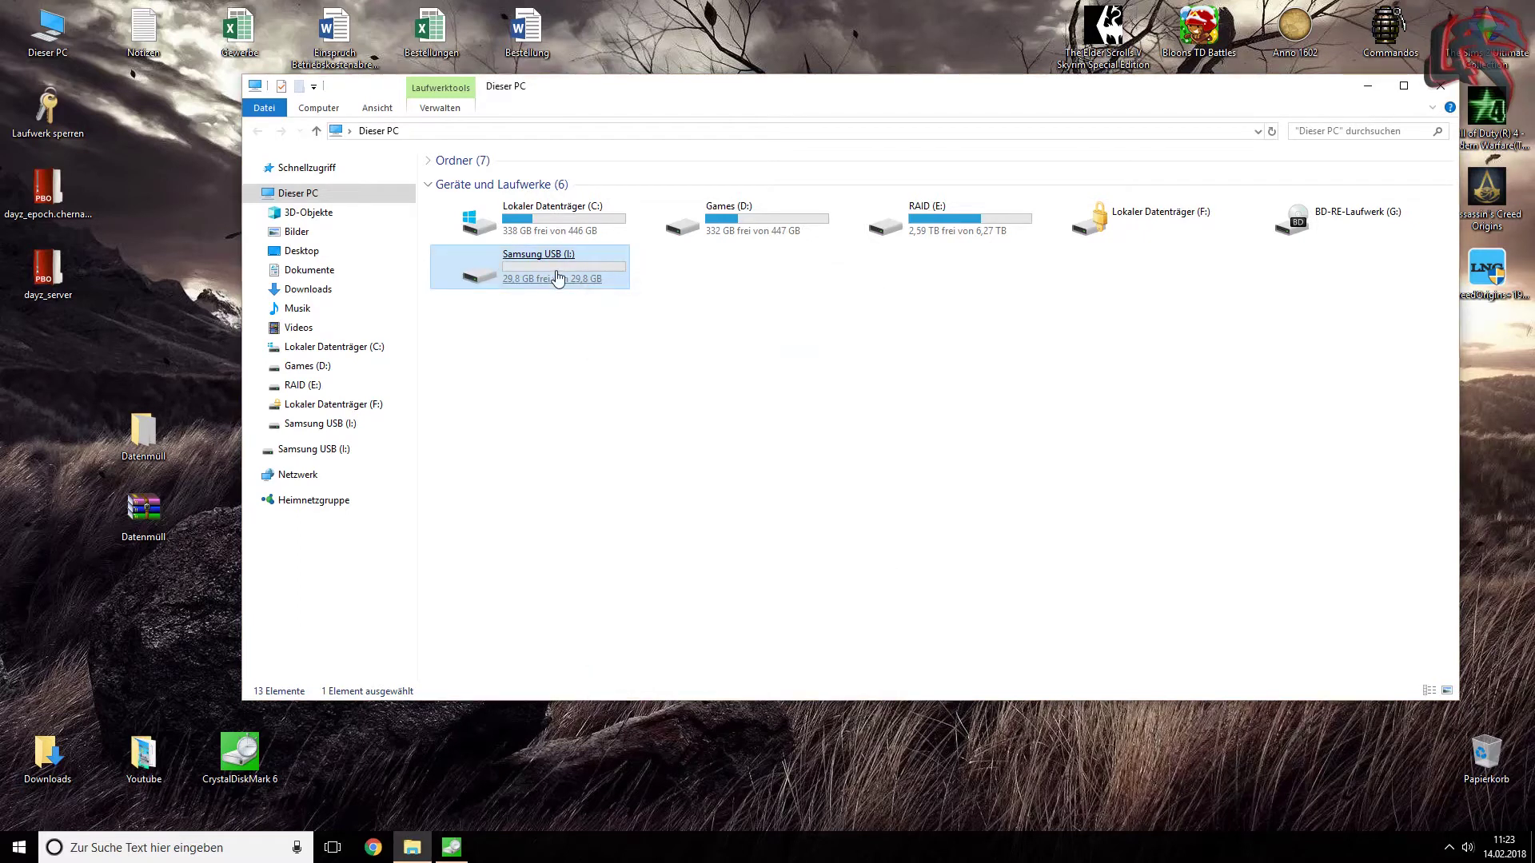
pyautogui.doubleClick(557, 276)
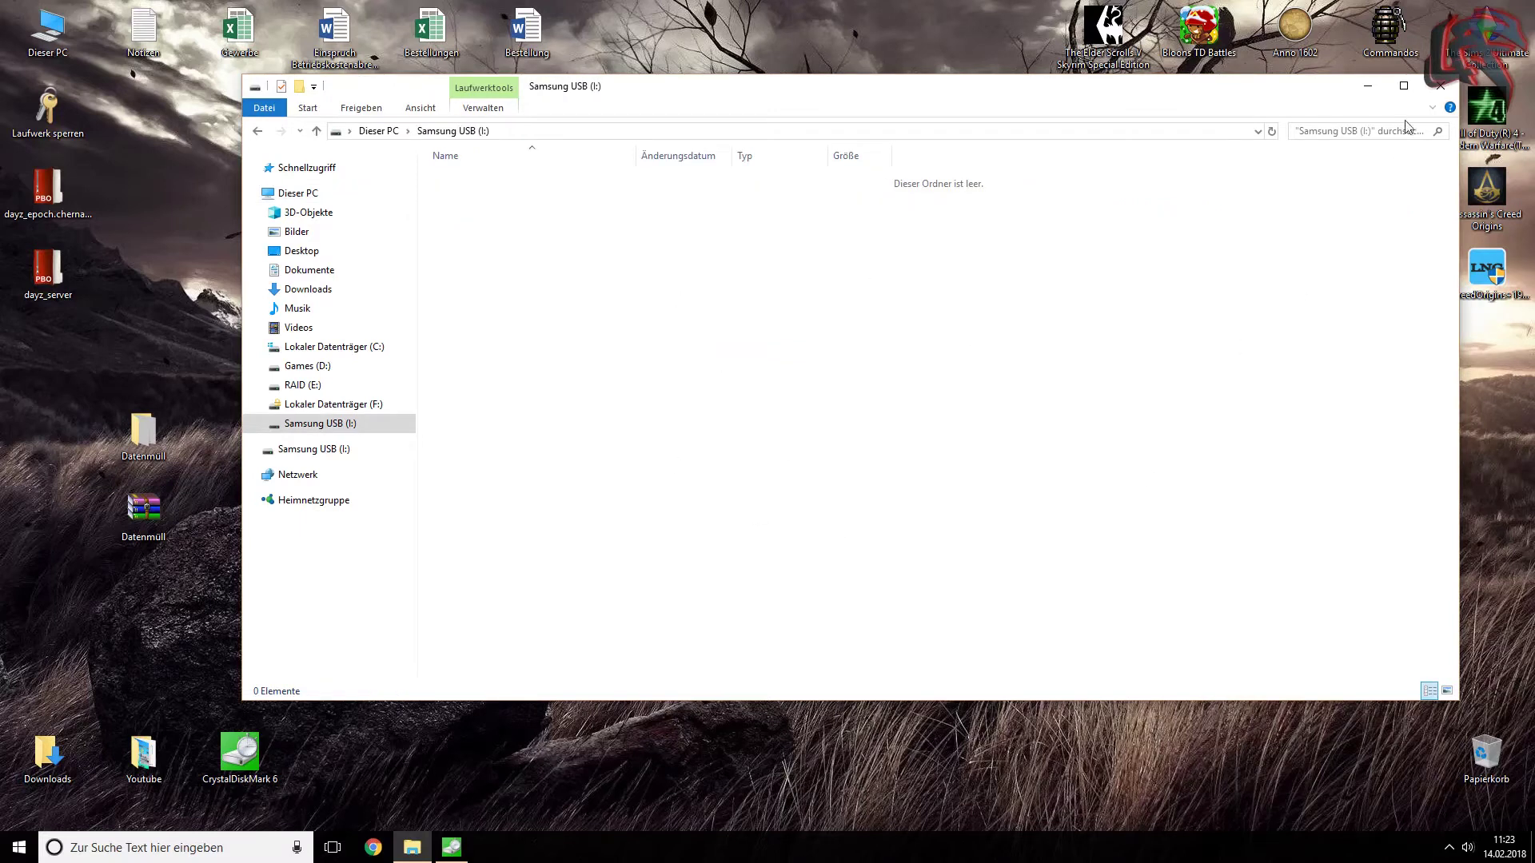
pyautogui.click(1439, 85)
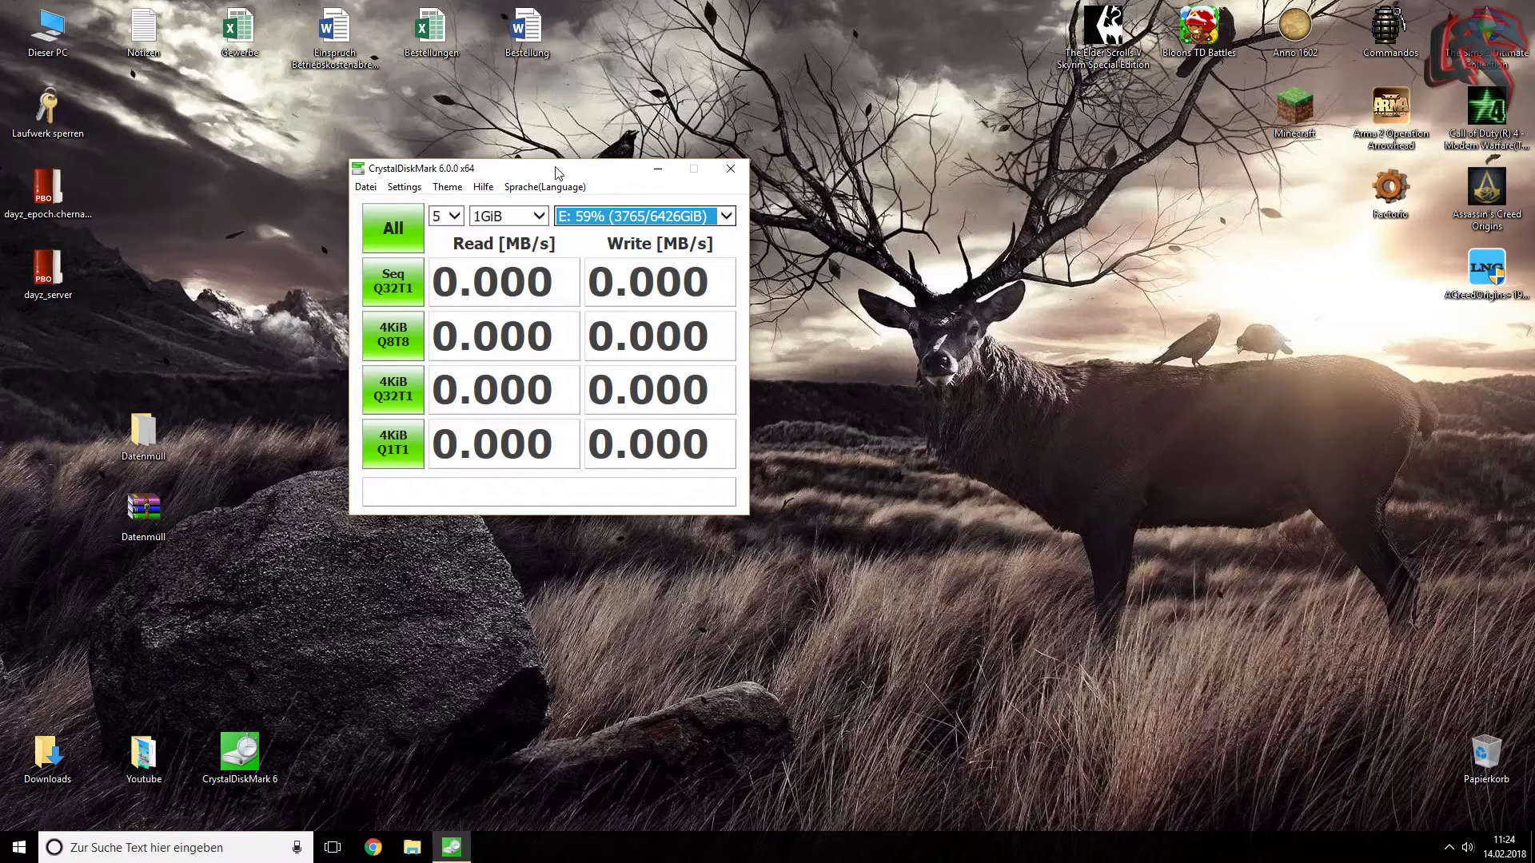
# - Set the CrystalDiskMark benchmark to 2 test runs with a test size of 1GiB
pyautogui.moveTo(559, 174); pyautogui.dragTo(638, 177)
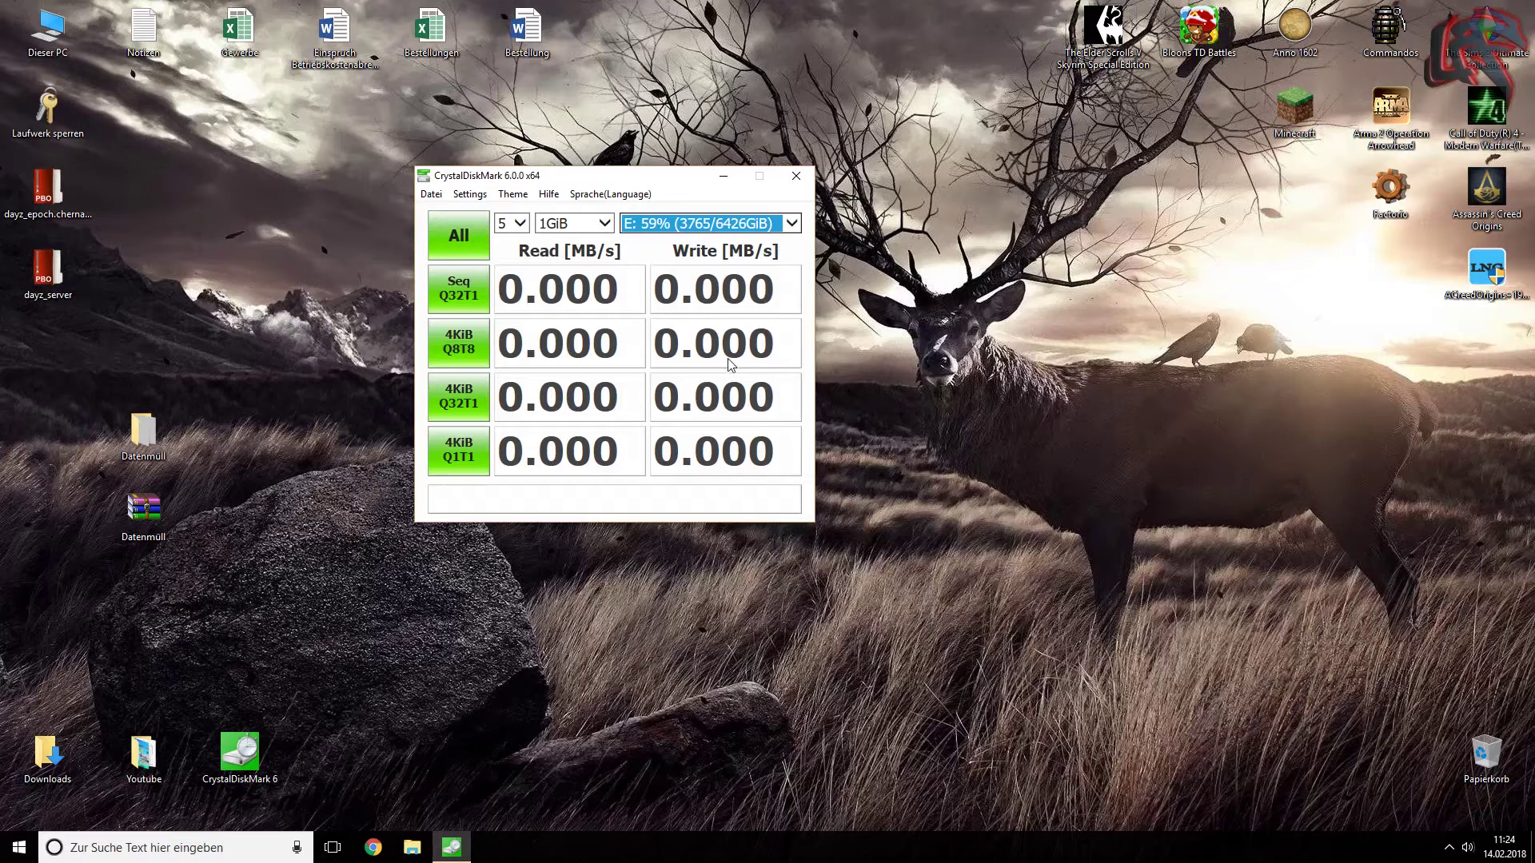
pyautogui.click(519, 224)
pyautogui.click(508, 173)
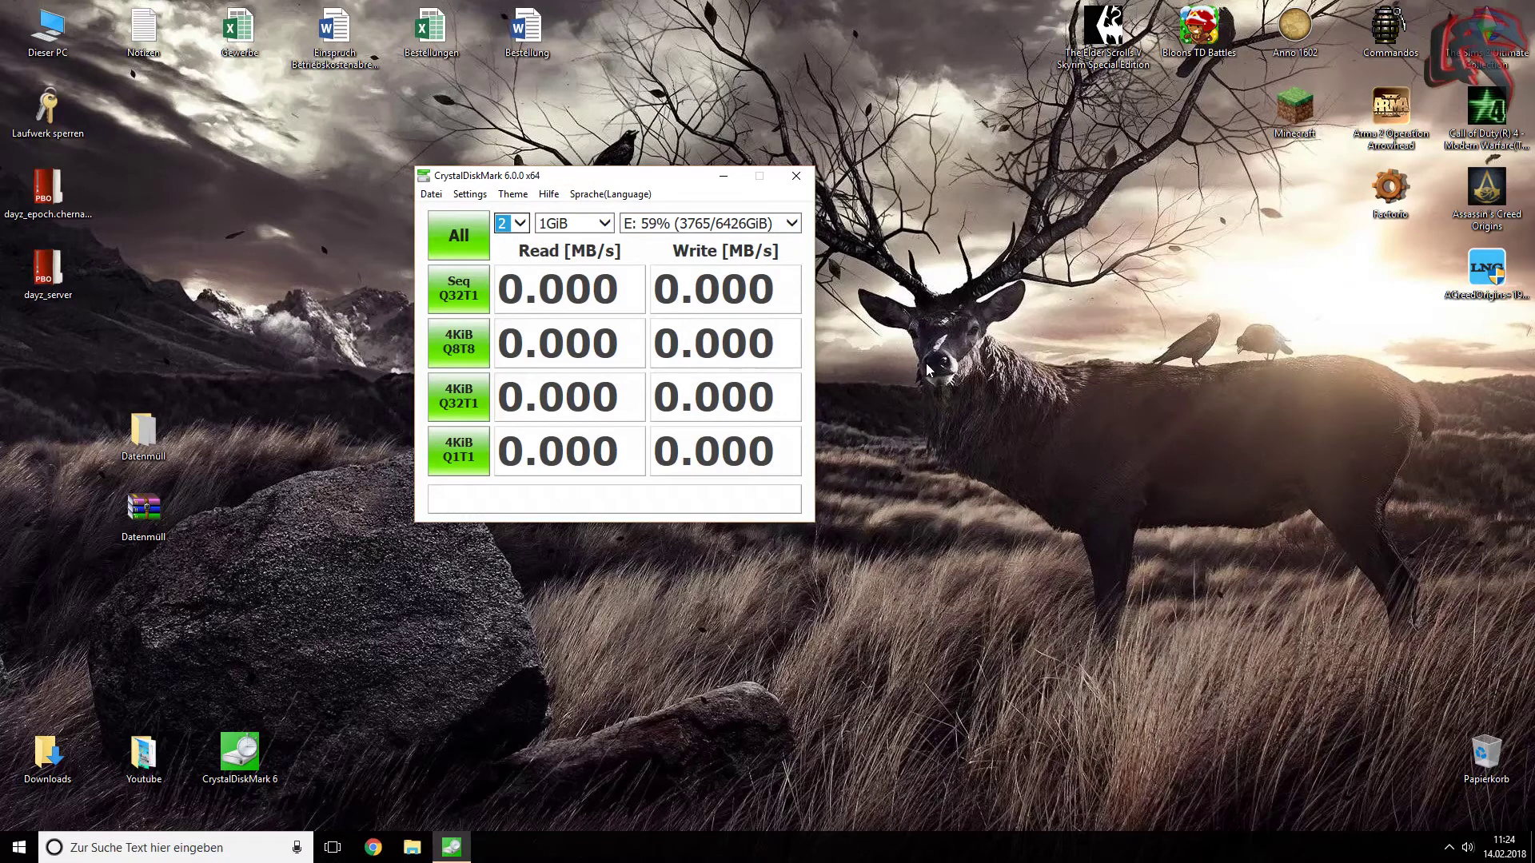
pyautogui.click(569, 223)
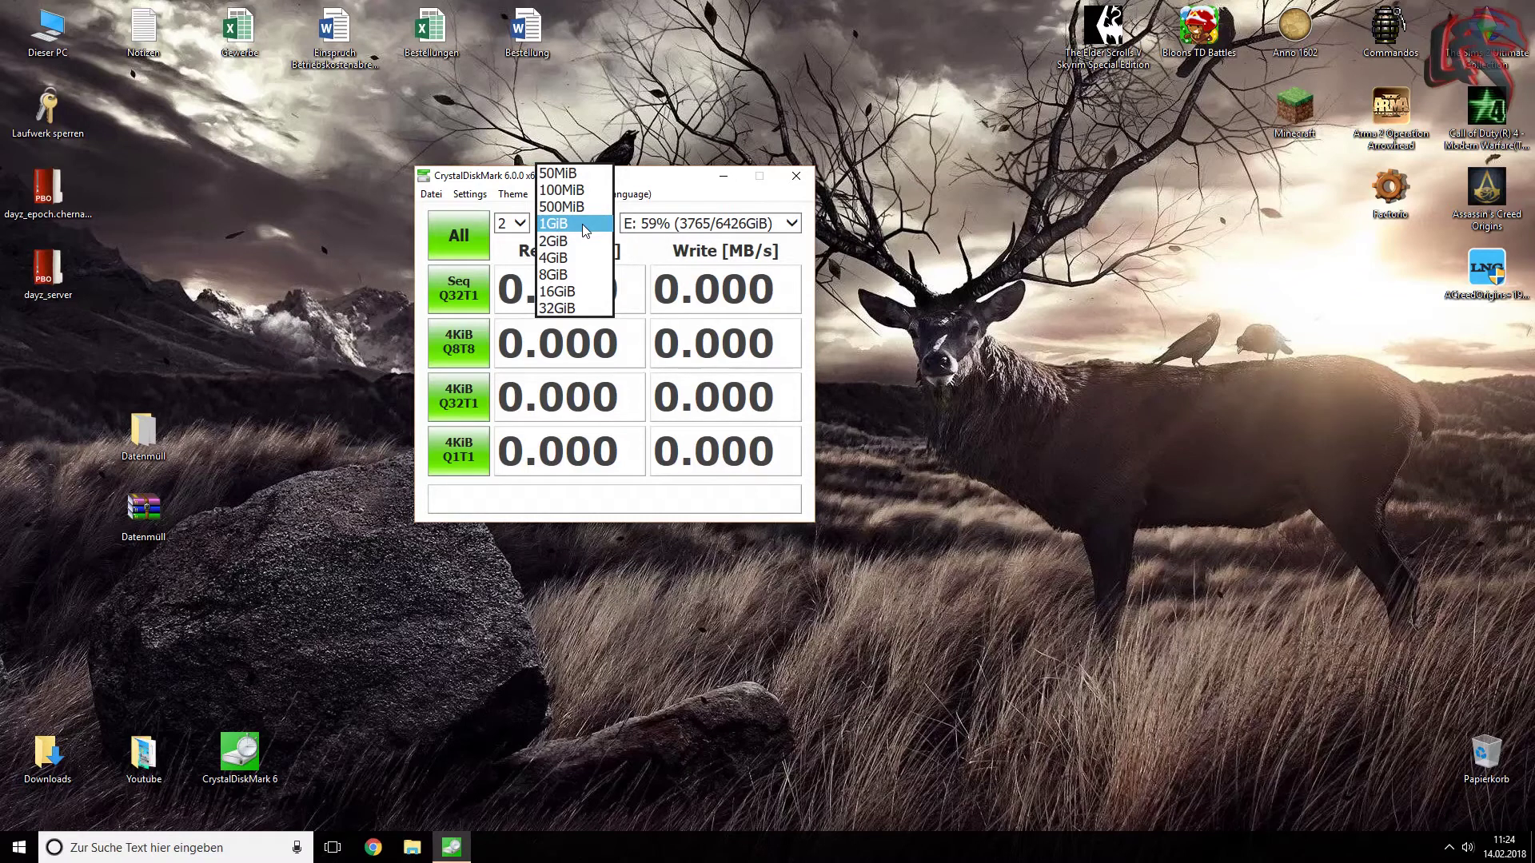
pyautogui.click(582, 224)
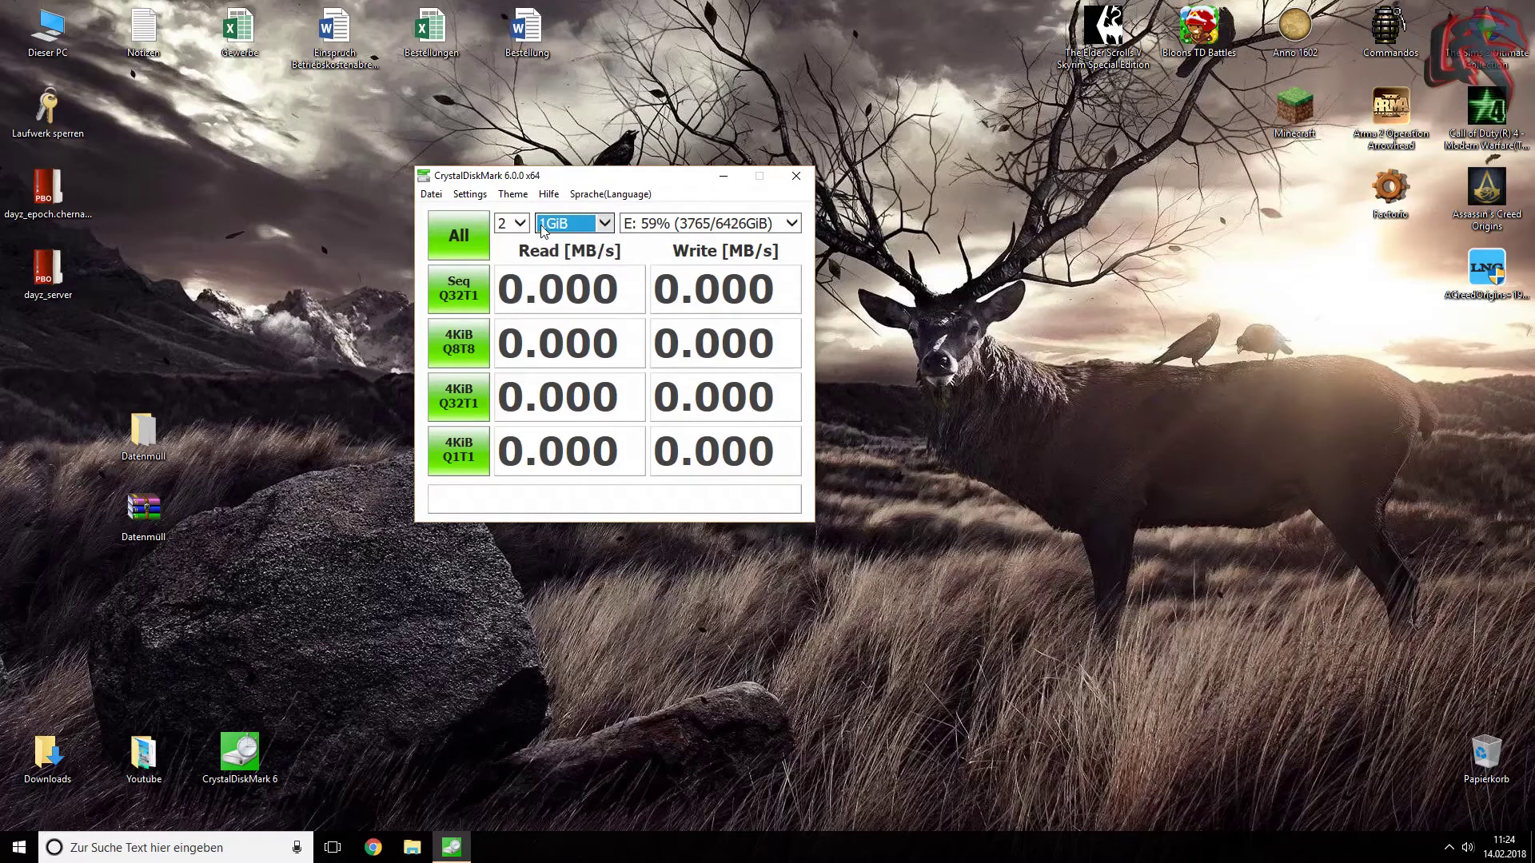
pyautogui.click(646, 256)
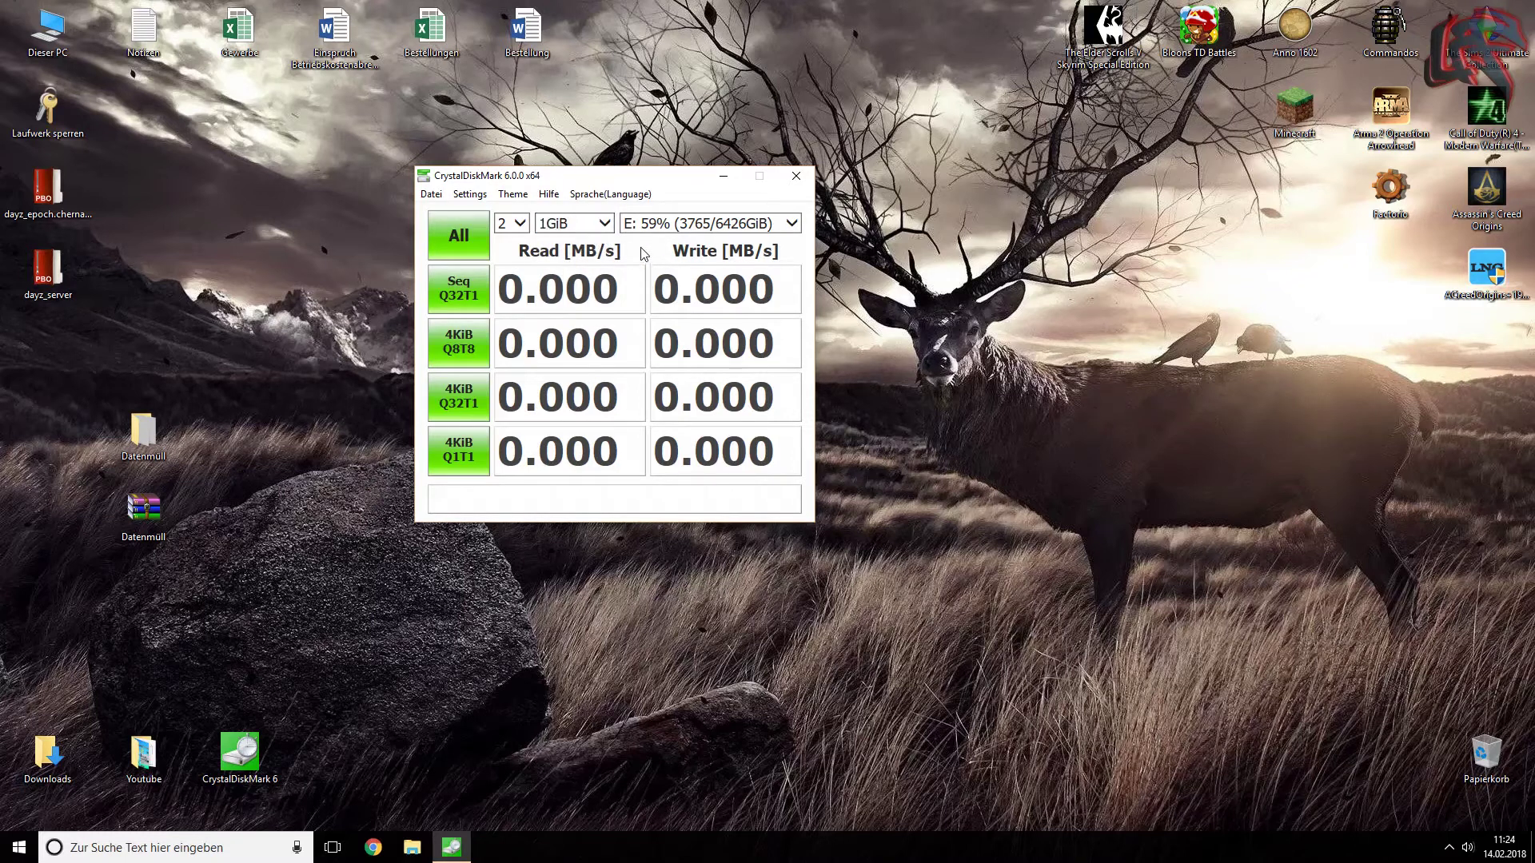
# - Restart CrystalDiskMark so that it detects the USB stick, and choose drive I: as the test drive
pyautogui.click(709, 227)
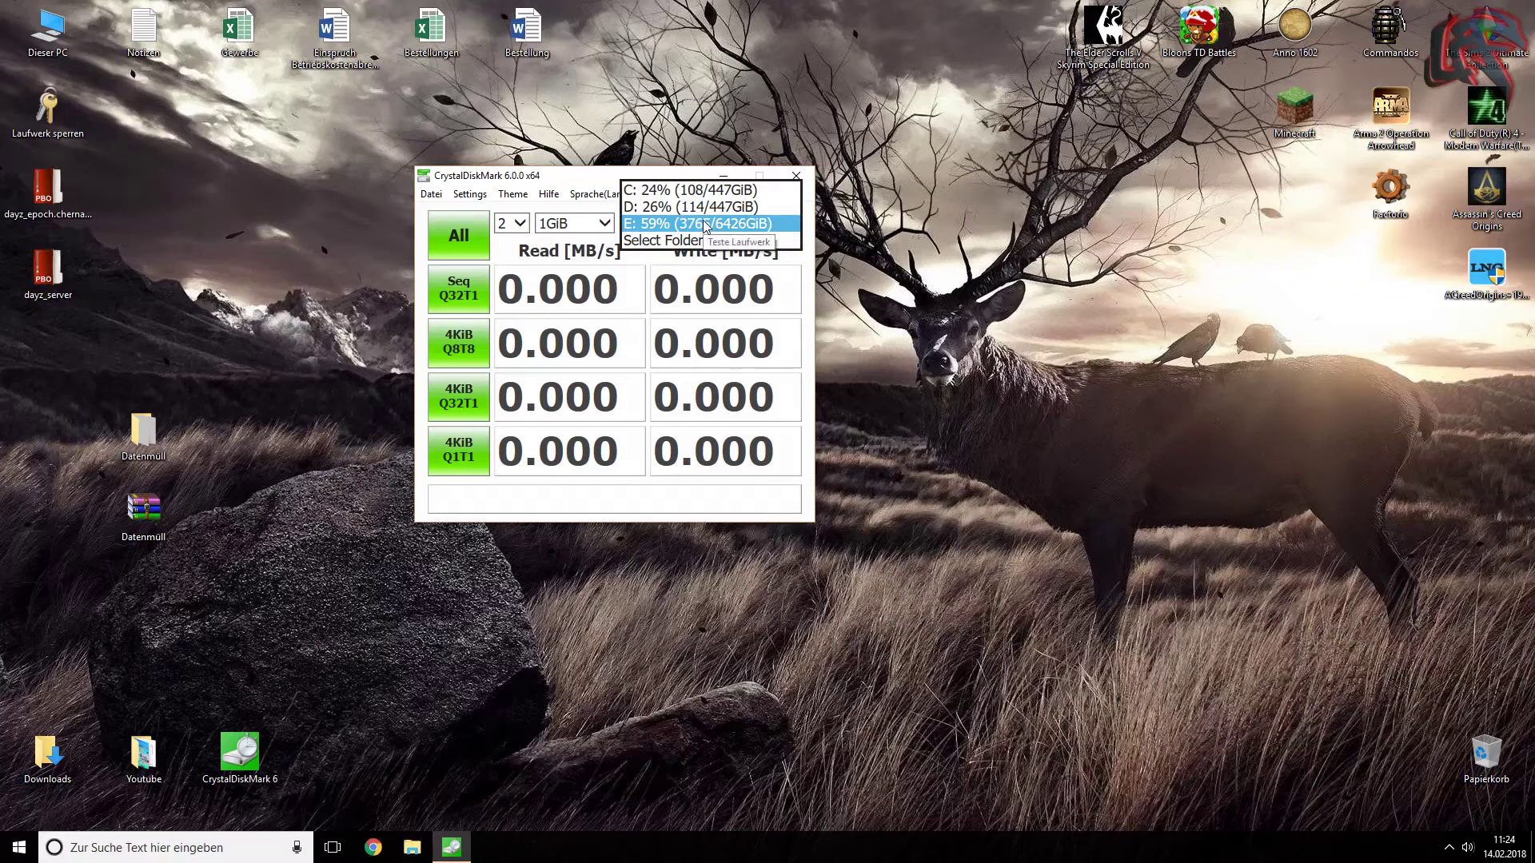
pyautogui.click(994, 280)
pyautogui.click(796, 175)
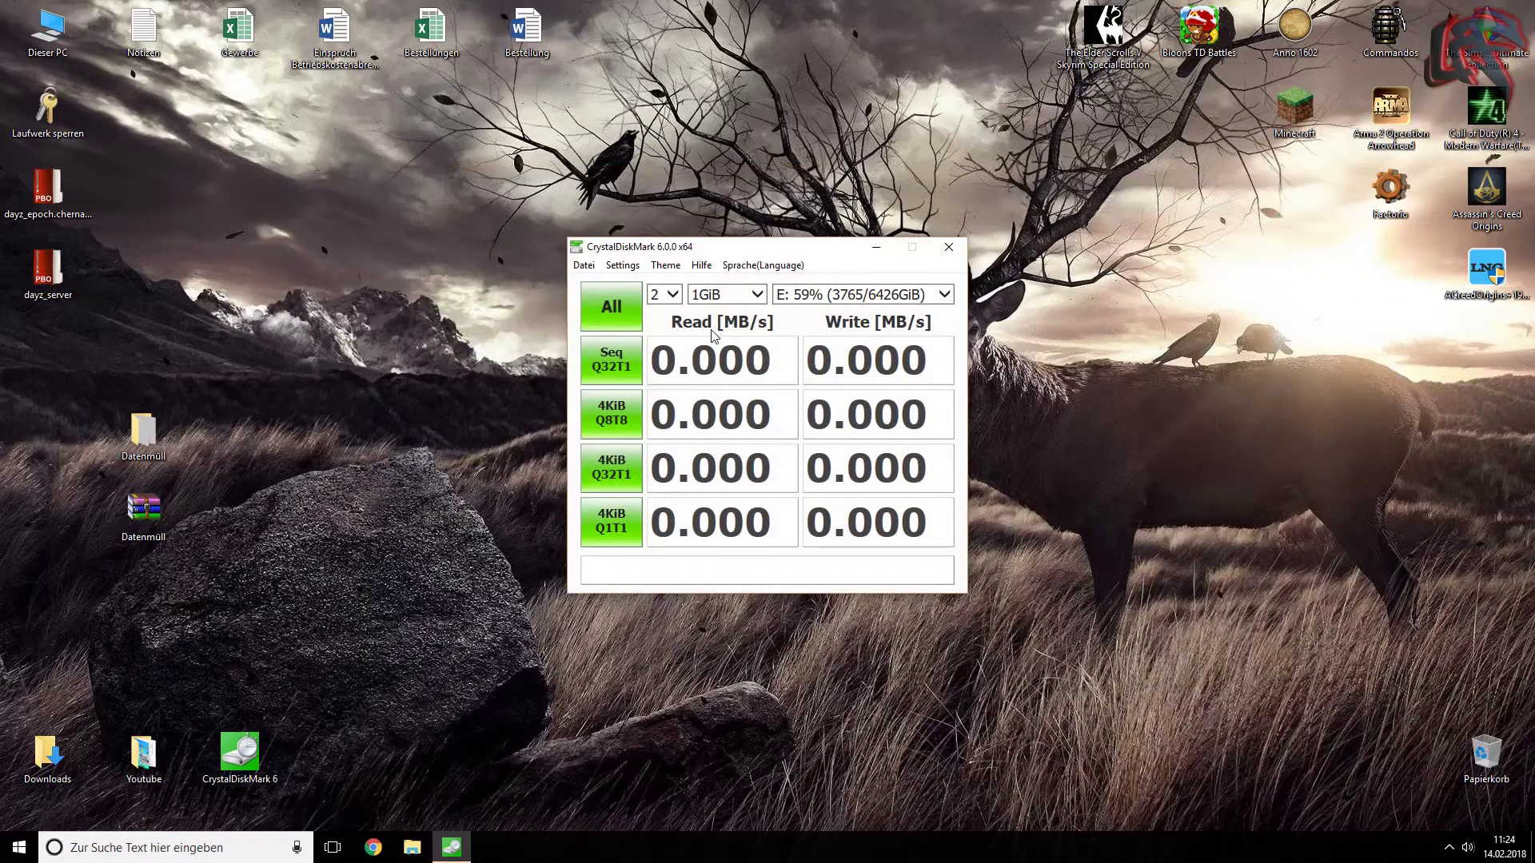
pyautogui.click(856, 292)
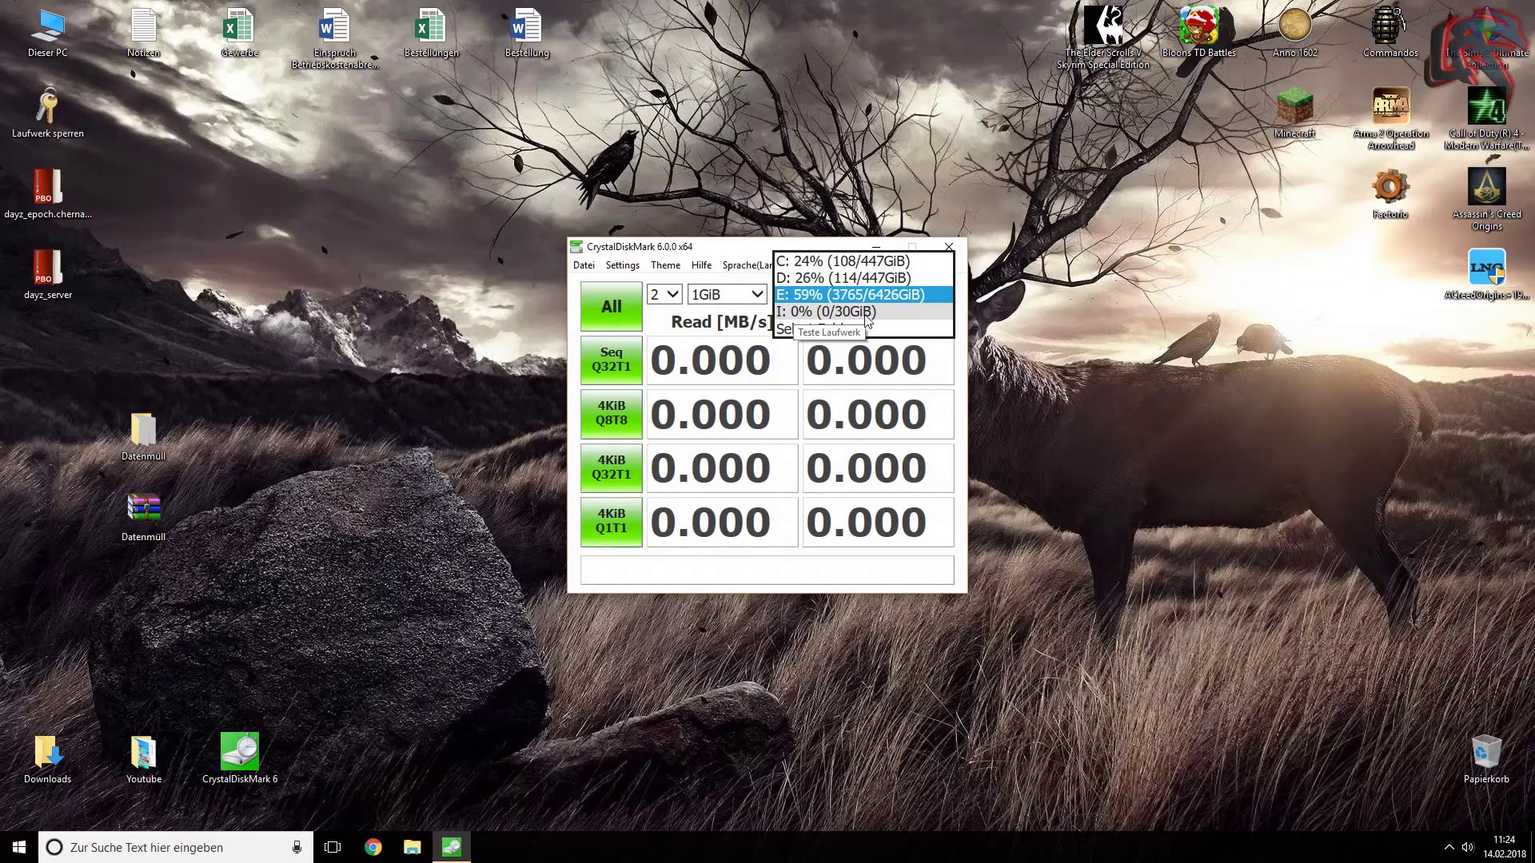
pyautogui.click(867, 314)
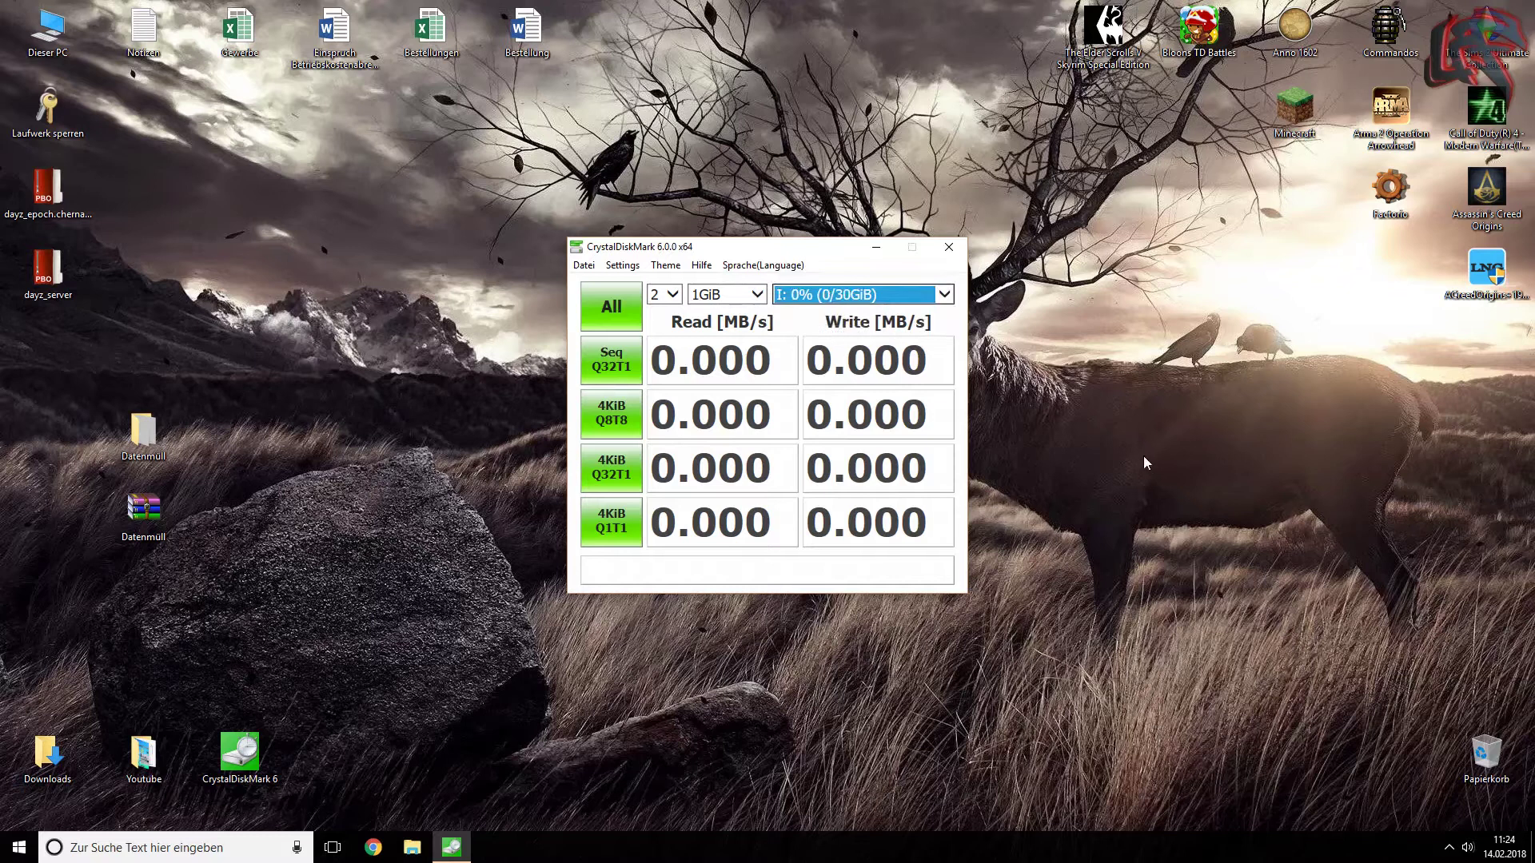
pyautogui.moveTo(800, 249); pyautogui.dragTo(805, 194)
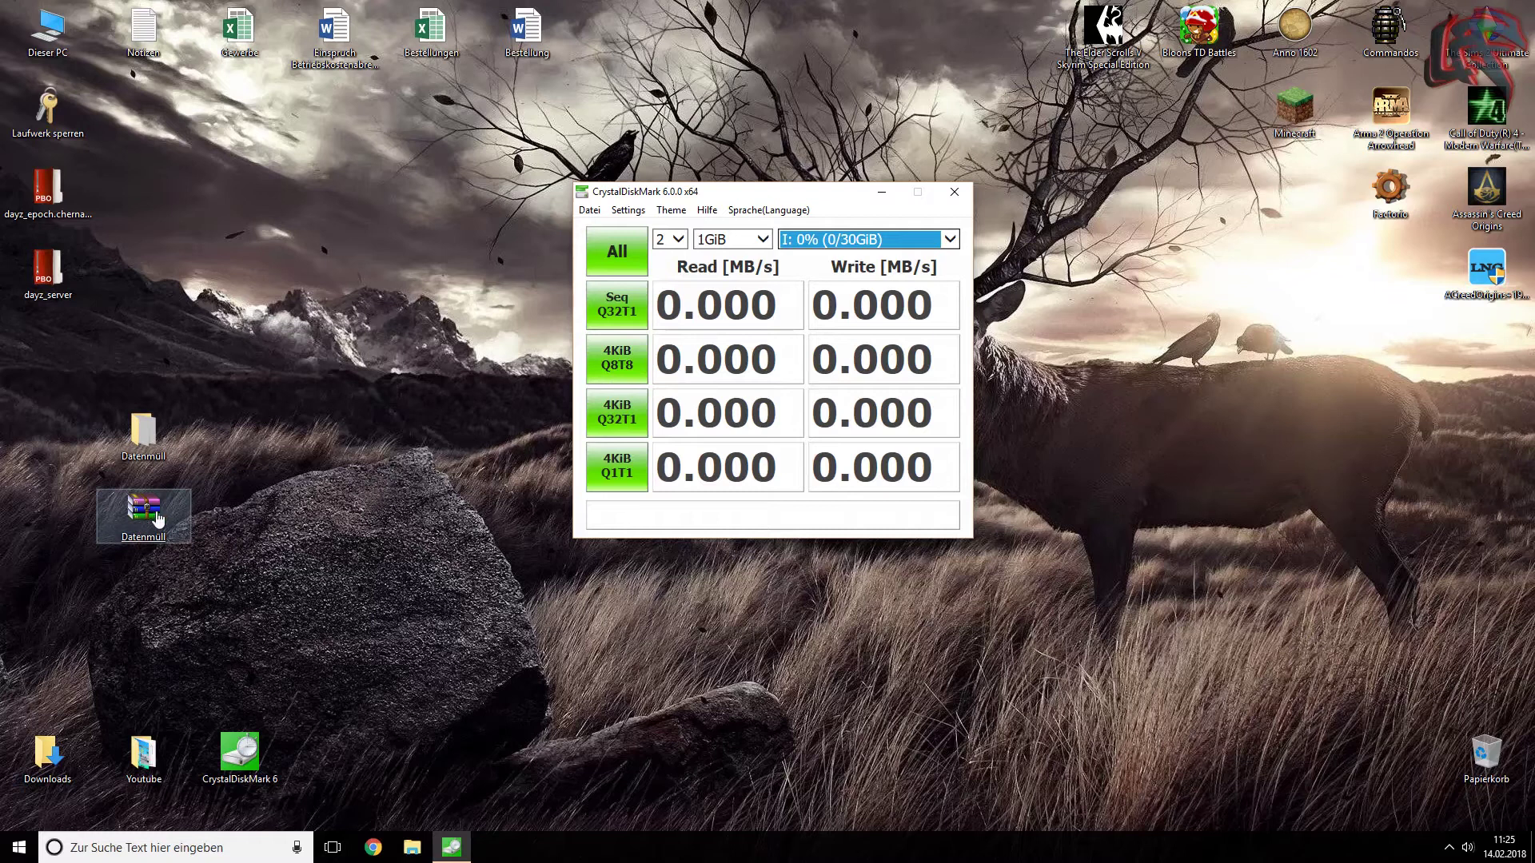
# - Check the file size of the Datenmüll archive on the desktop in its properties
pyautogui.rightClick(177, 541)
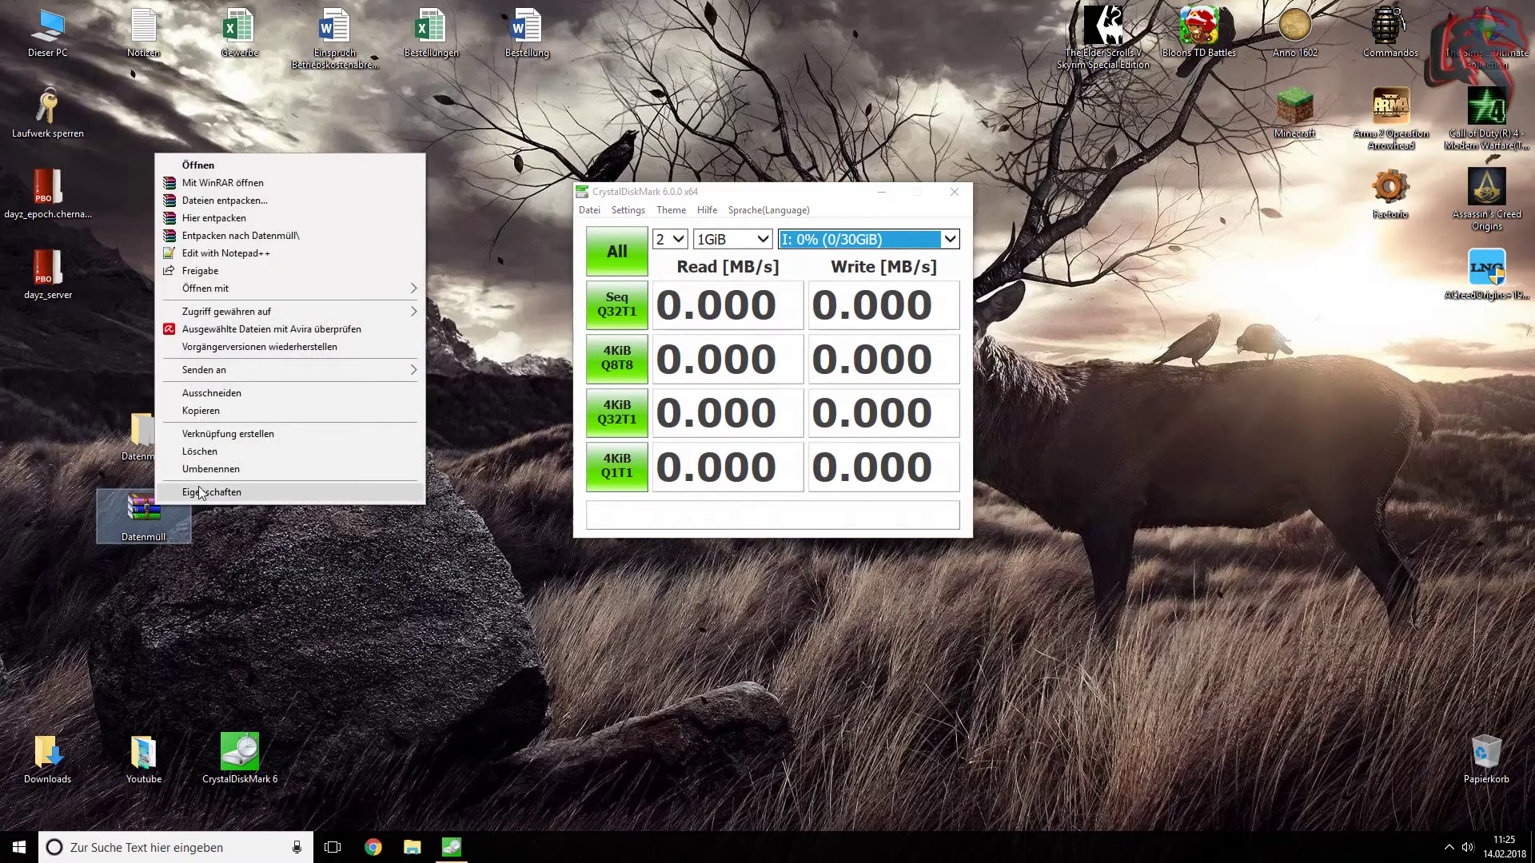
pyautogui.click(191, 492)
pyautogui.moveTo(240, 591); pyautogui.dragTo(269, 592)
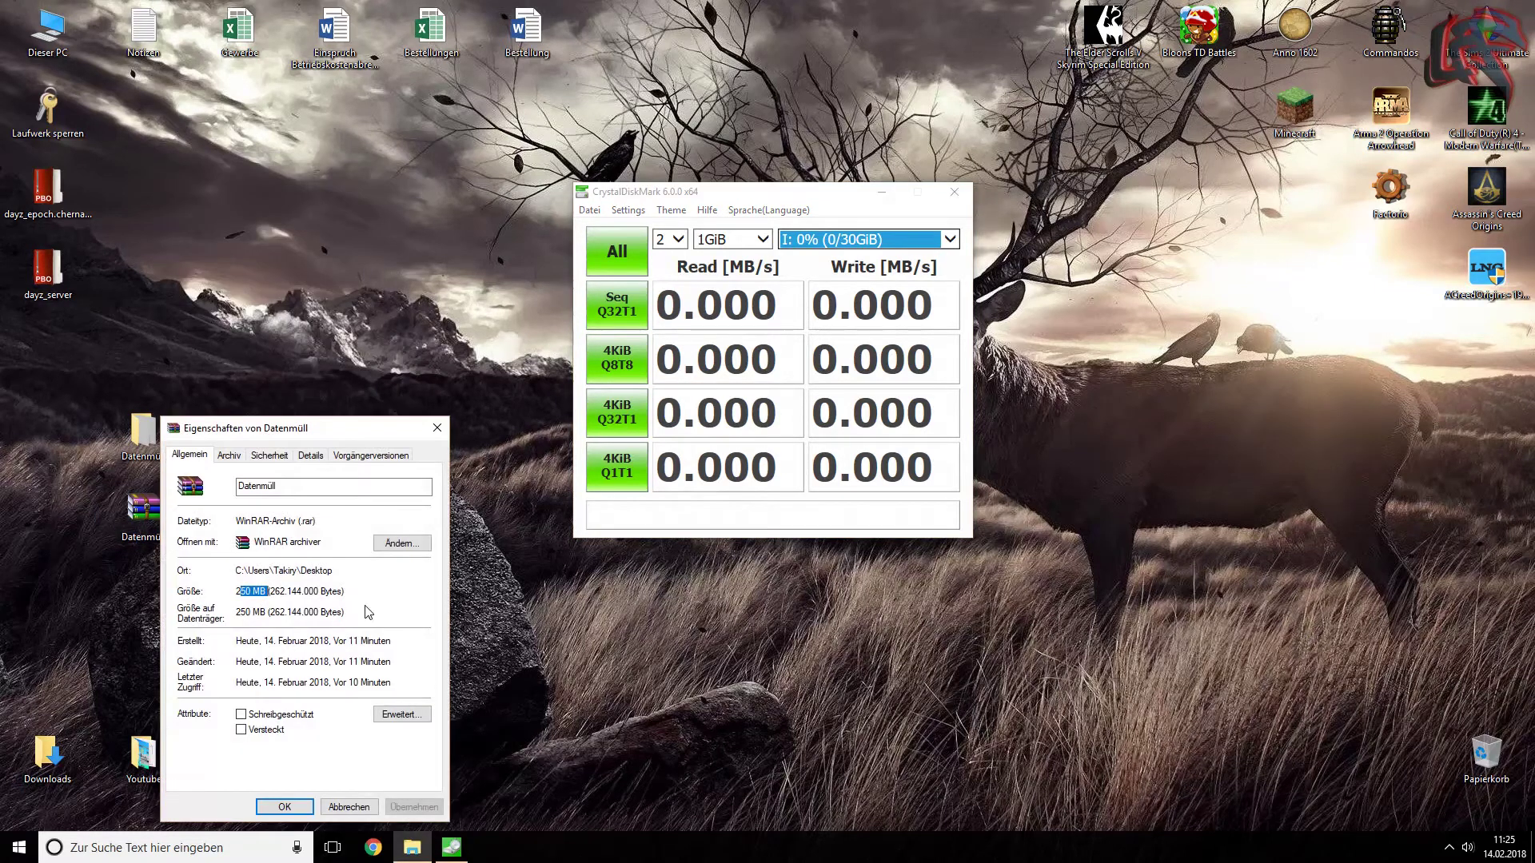
pyautogui.click(437, 429)
# - View the contents of the Datenmüll folder on the desktop and check its total size in its properties
pyautogui.doubleClick(143, 432)
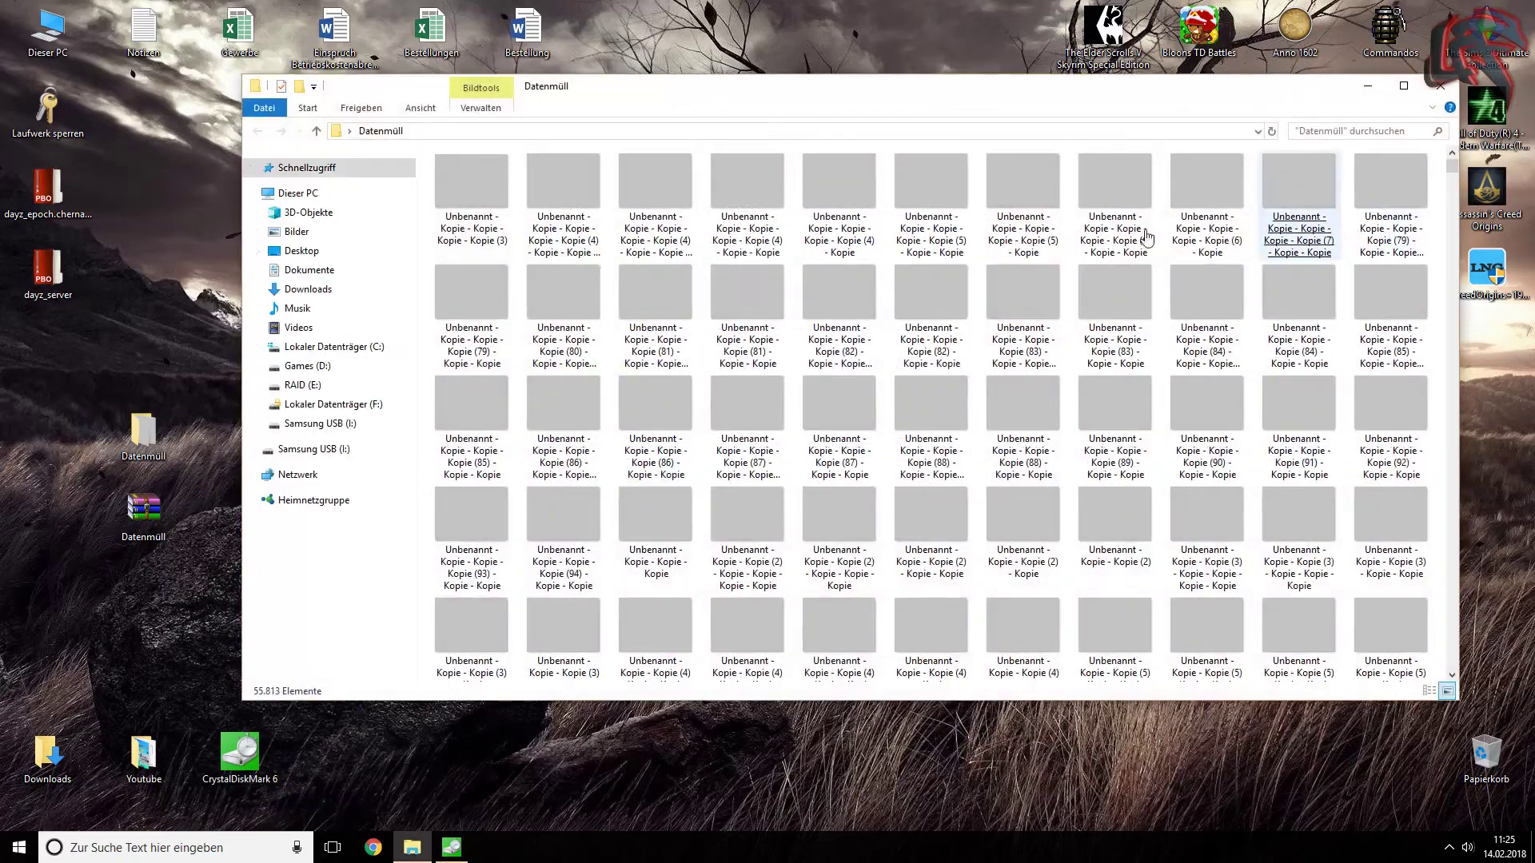
pyautogui.click(1443, 87)
pyautogui.rightClick(182, 433)
pyautogui.click(244, 822)
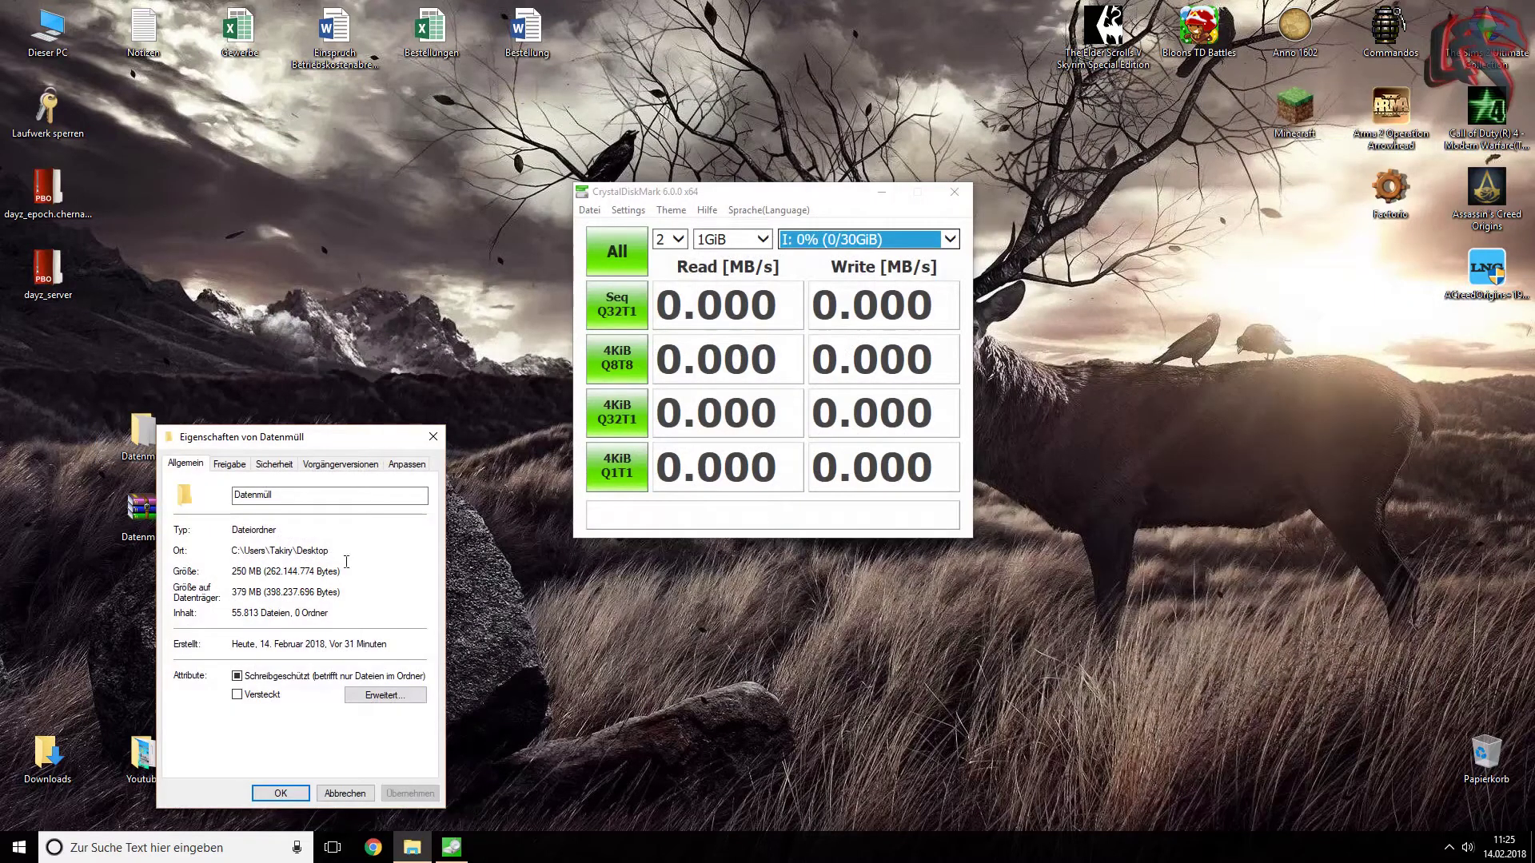
pyautogui.moveTo(299, 571); pyautogui.dragTo(315, 574)
pyautogui.click(439, 439)
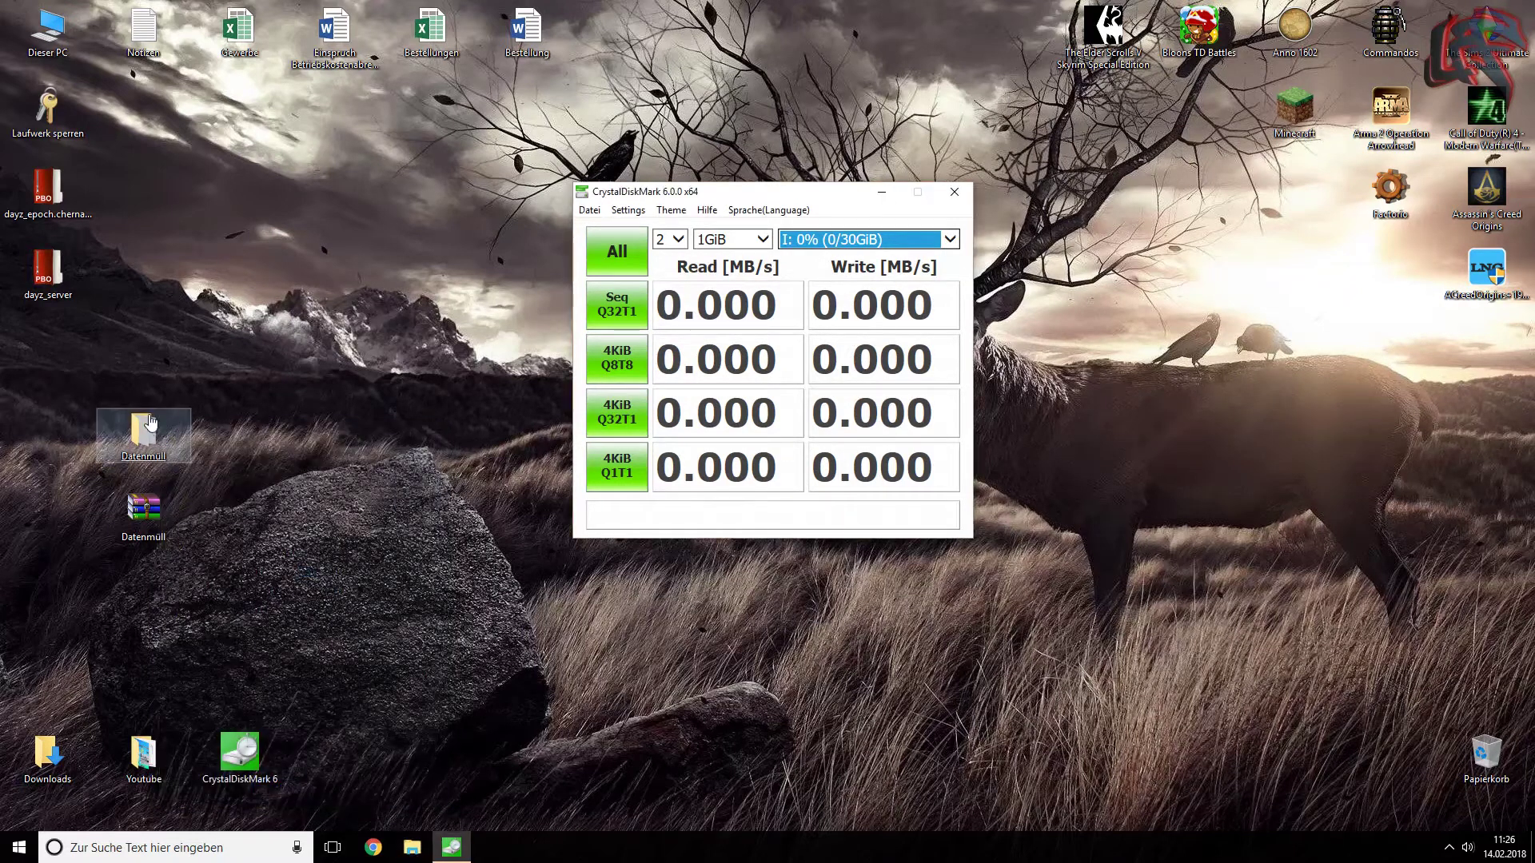
pyautogui.click(152, 449)
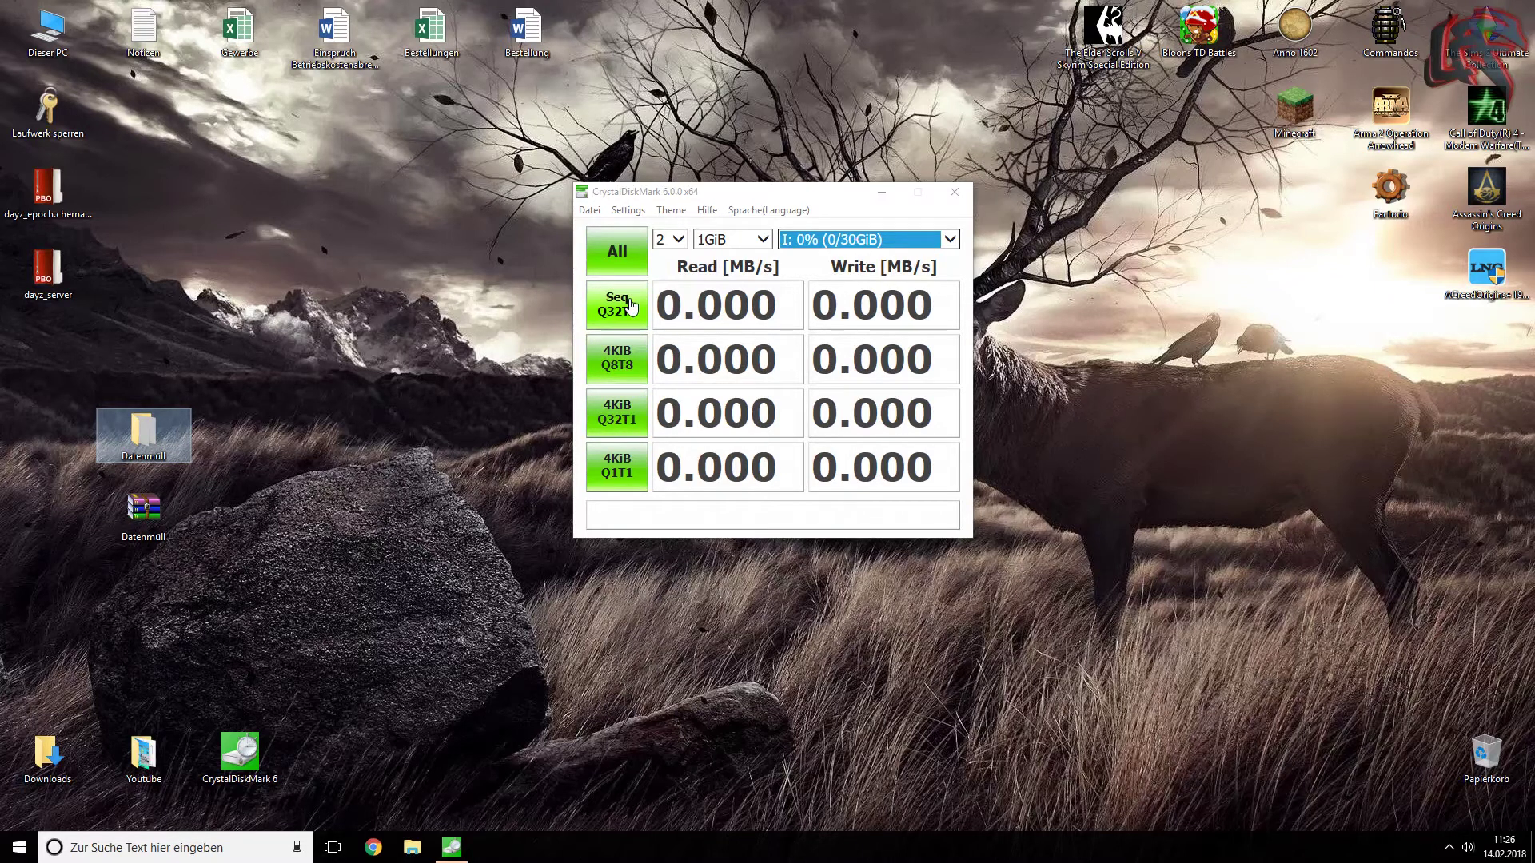
pyautogui.moveTo(242, 542); pyautogui.dragTo(144, 496)
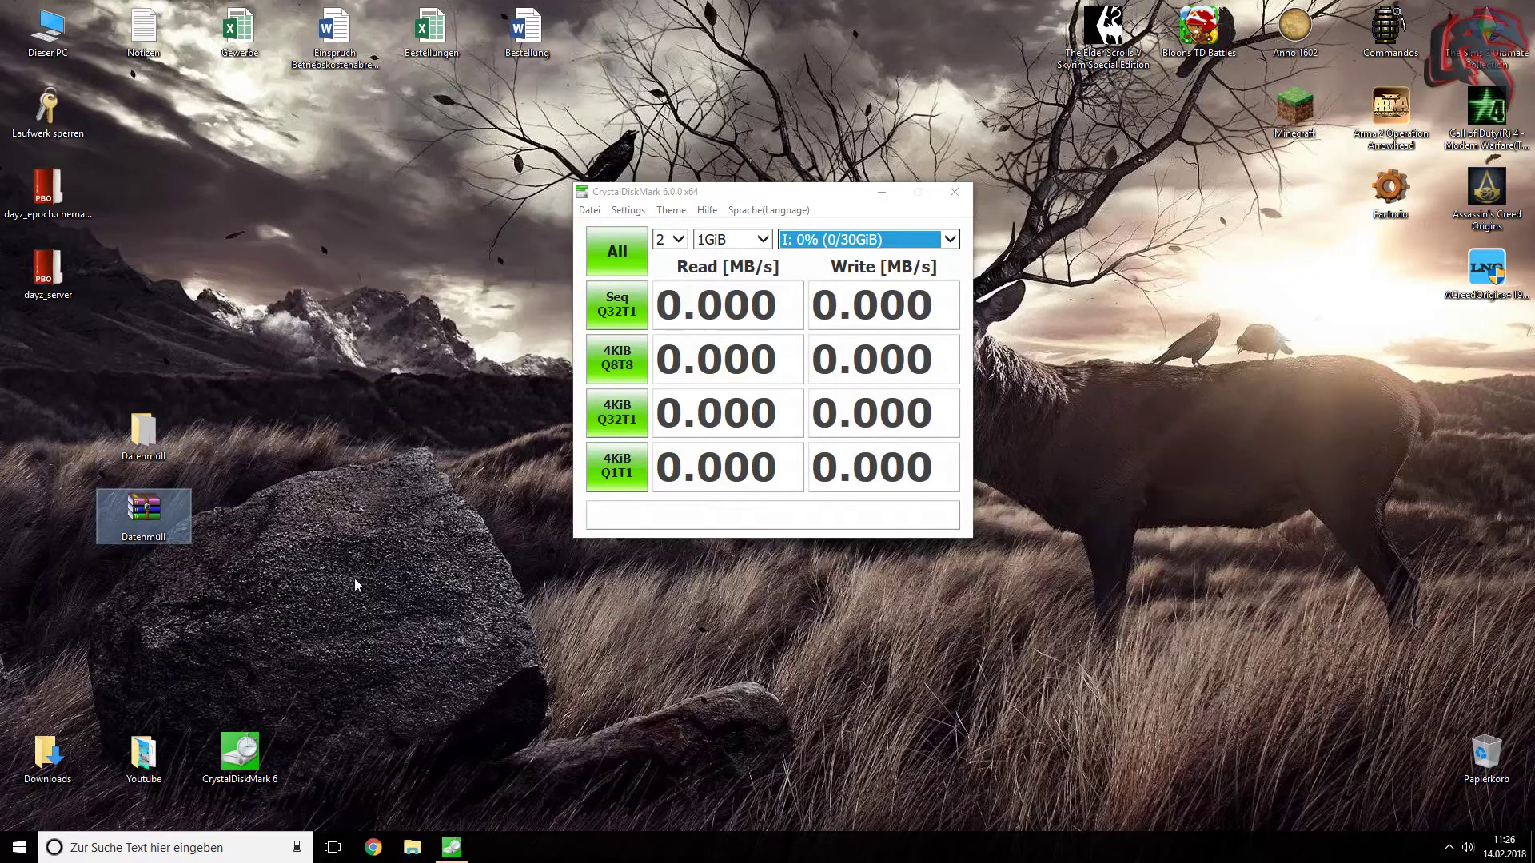
pyautogui.click(373, 515)
# - Run all read and write tests on drive I: and park the results window in a free corner of the desktop
pyautogui.moveTo(832, 196); pyautogui.dragTo(916, 135)
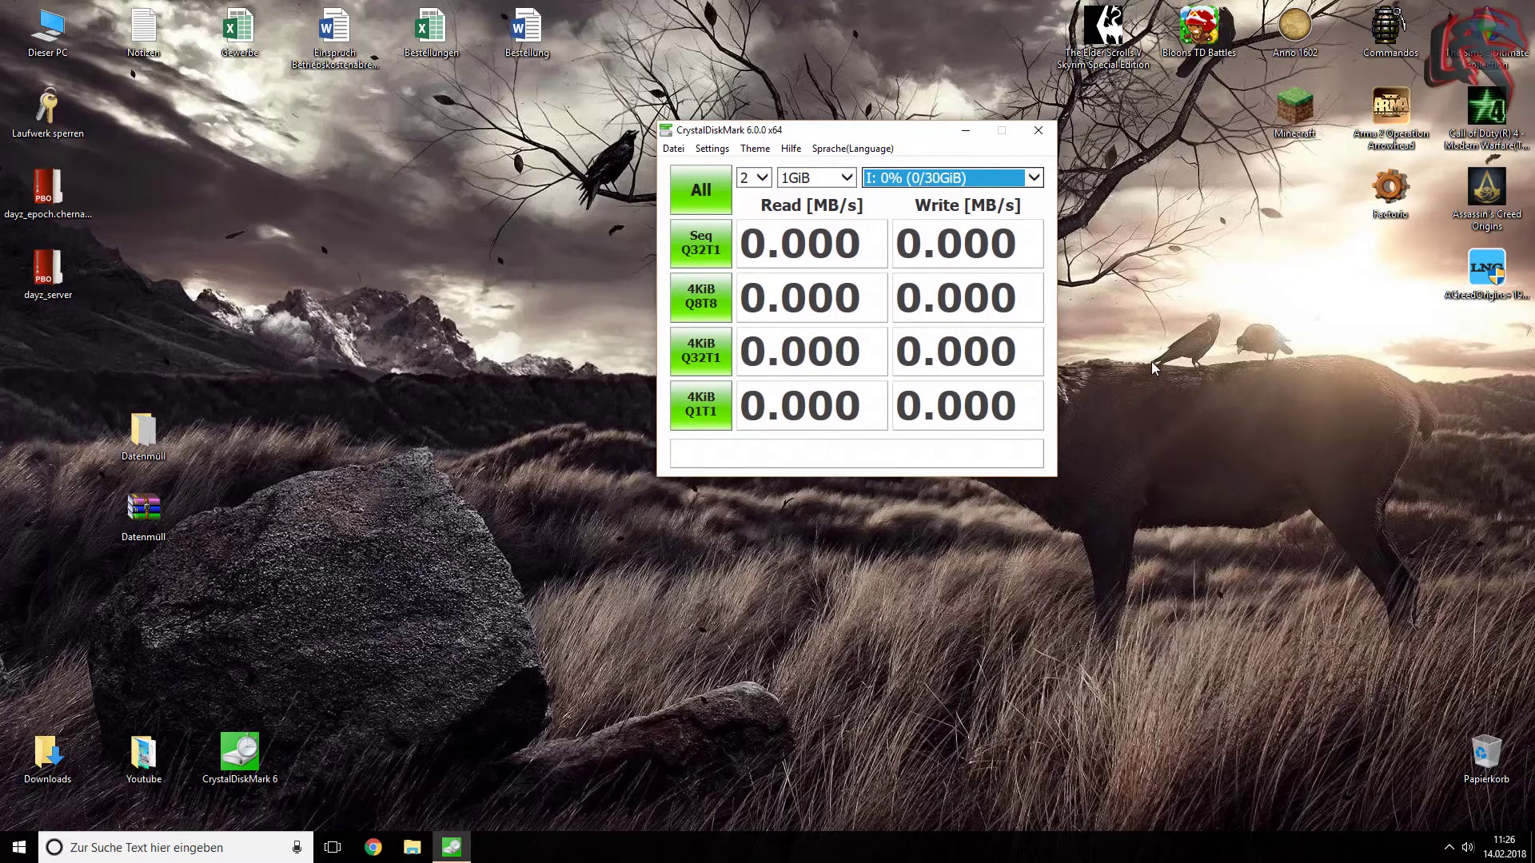
pyautogui.press('Return')
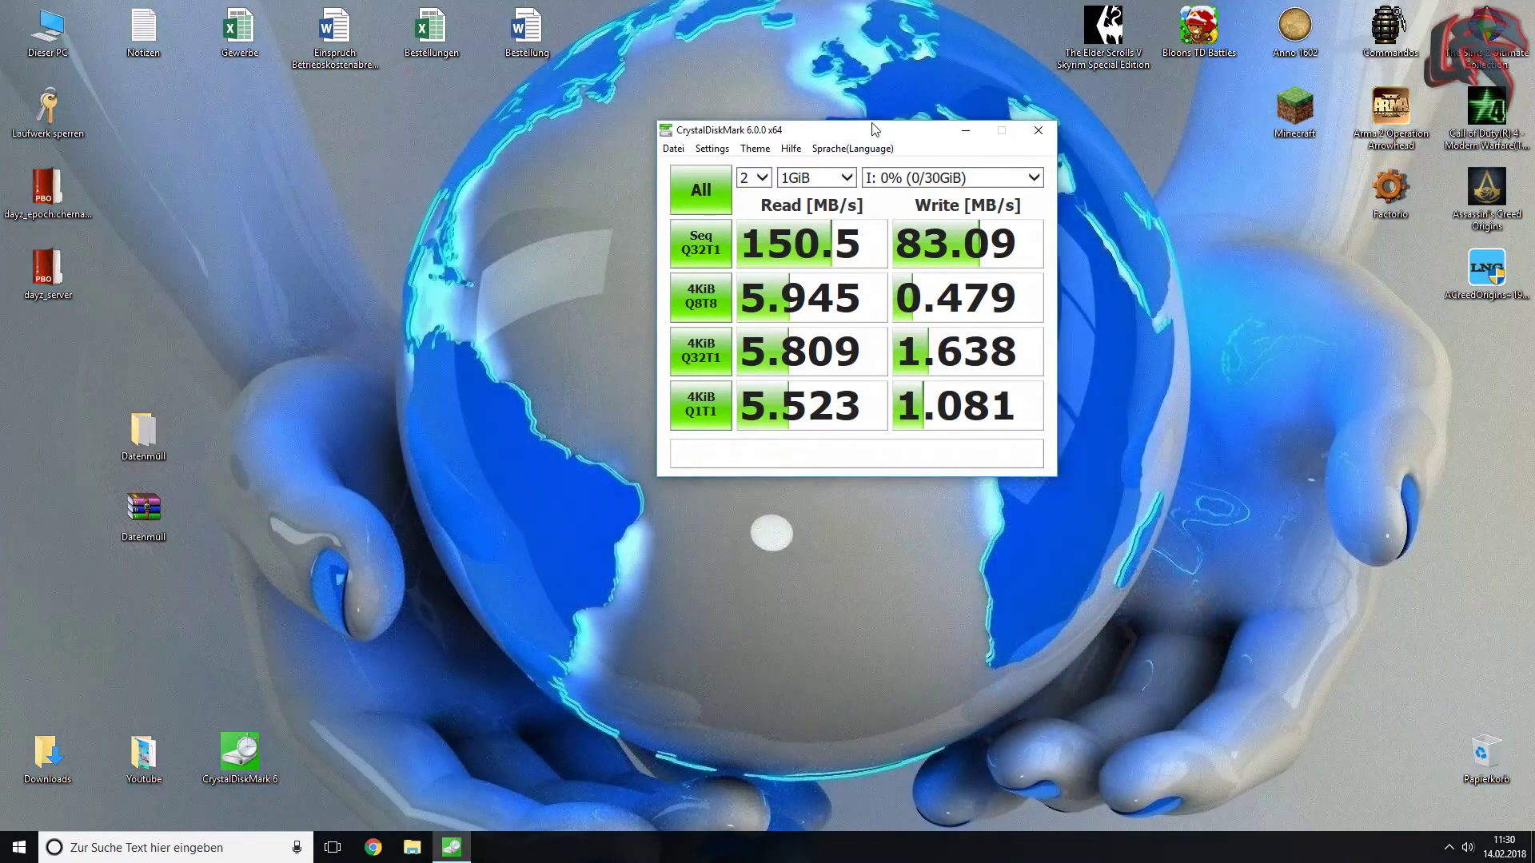
pyautogui.moveTo(875, 131)
pyautogui.mouseDown()
pyautogui.moveTo(908, 160)
pyautogui.moveTo(878, 118)
pyautogui.moveTo(873, 153)
pyautogui.mouseUp()
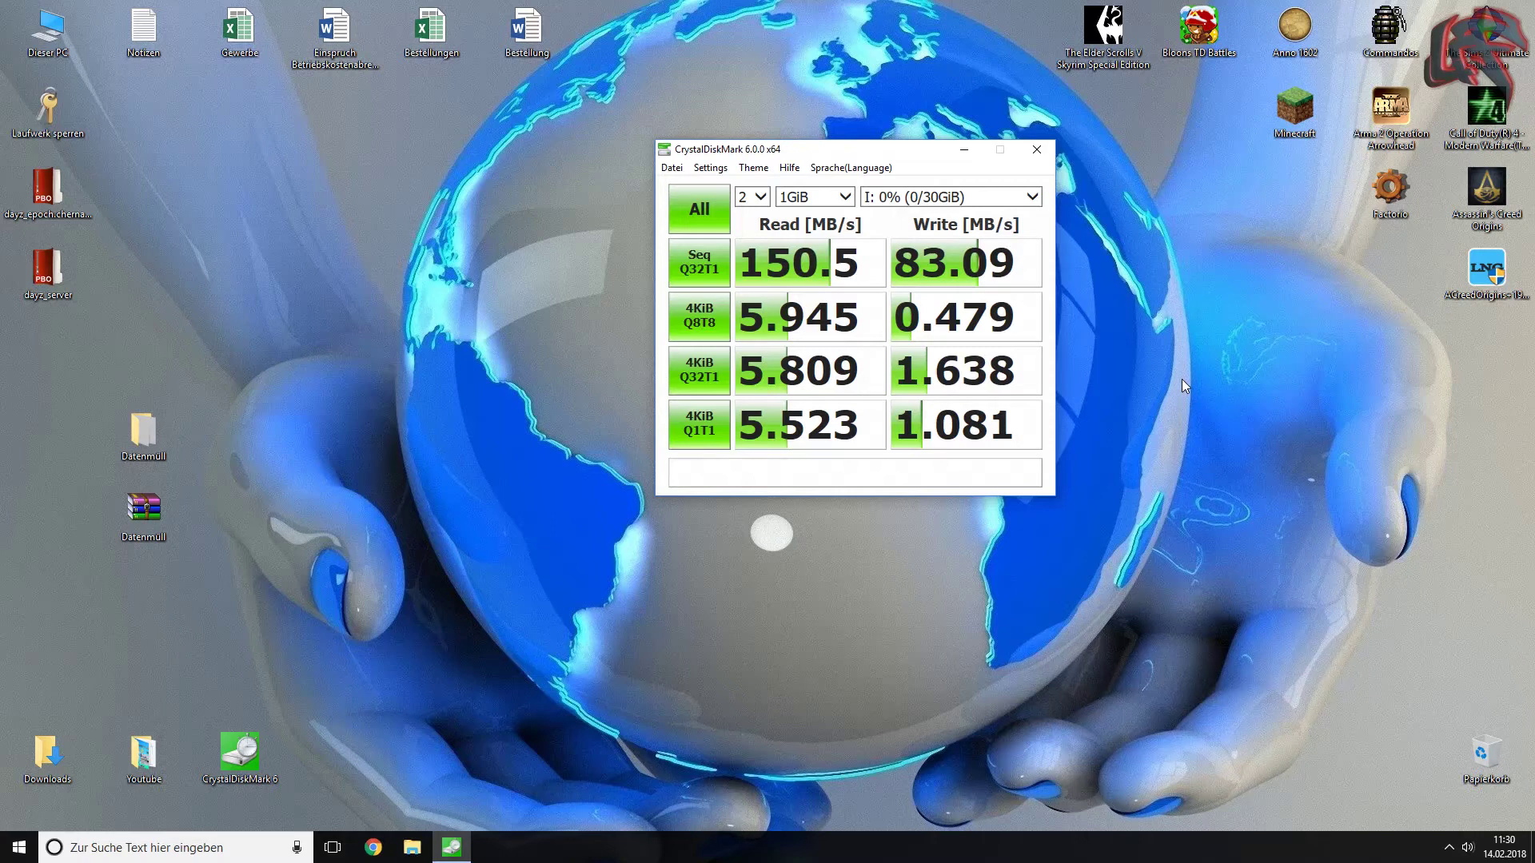
pyautogui.moveTo(845, 158); pyautogui.dragTo(1317, 28)
pyautogui.click(765, 482)
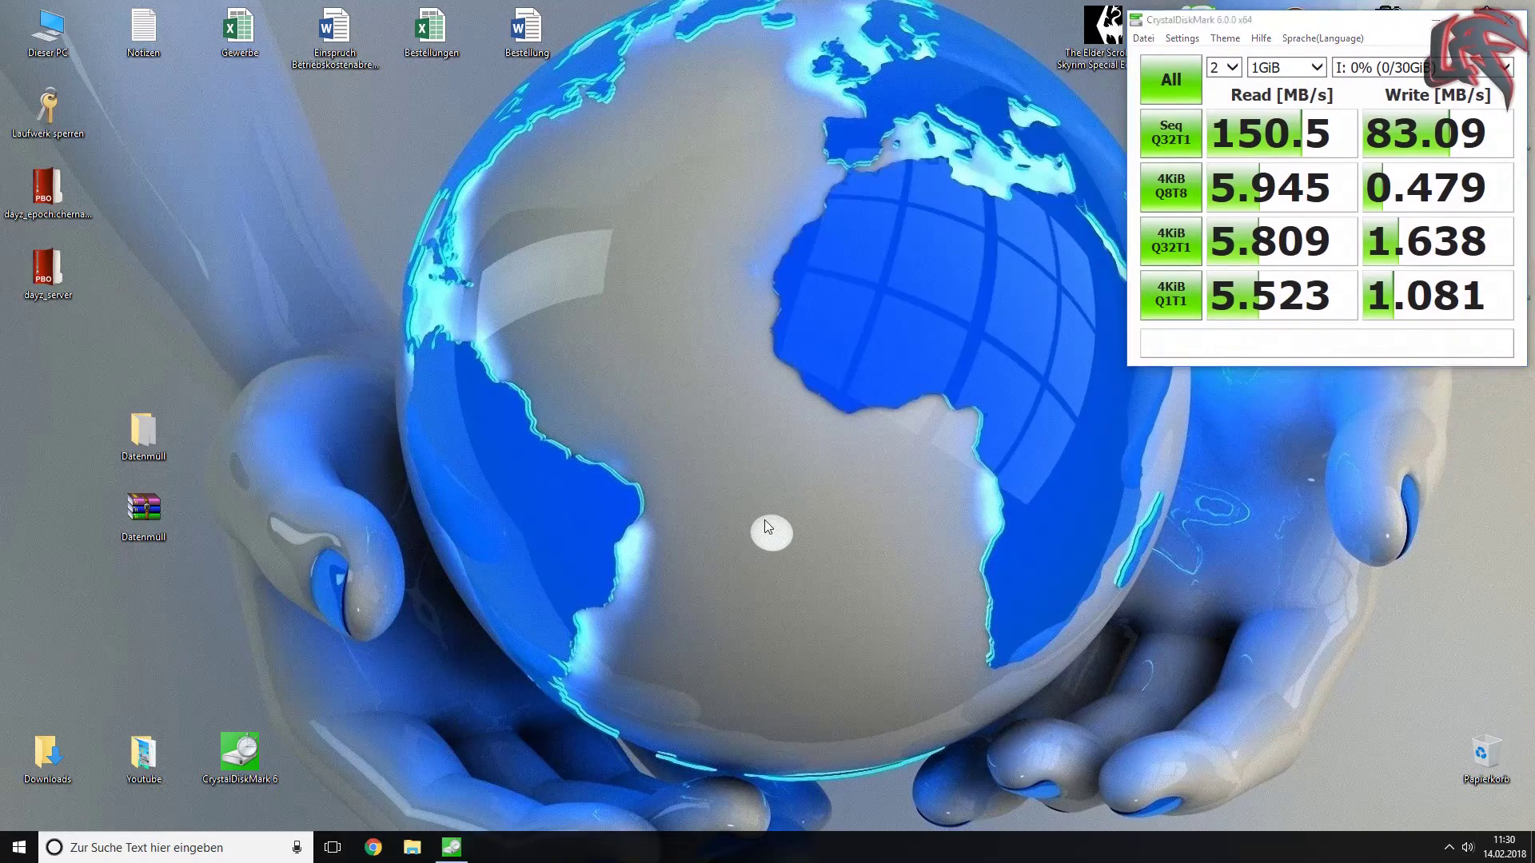
# - Find and open the stopwatch in Alarm & Uhr and reset it to zero
pyautogui.click(148, 850)
pyautogui.write('stopp')
pyautogui.press('Return')
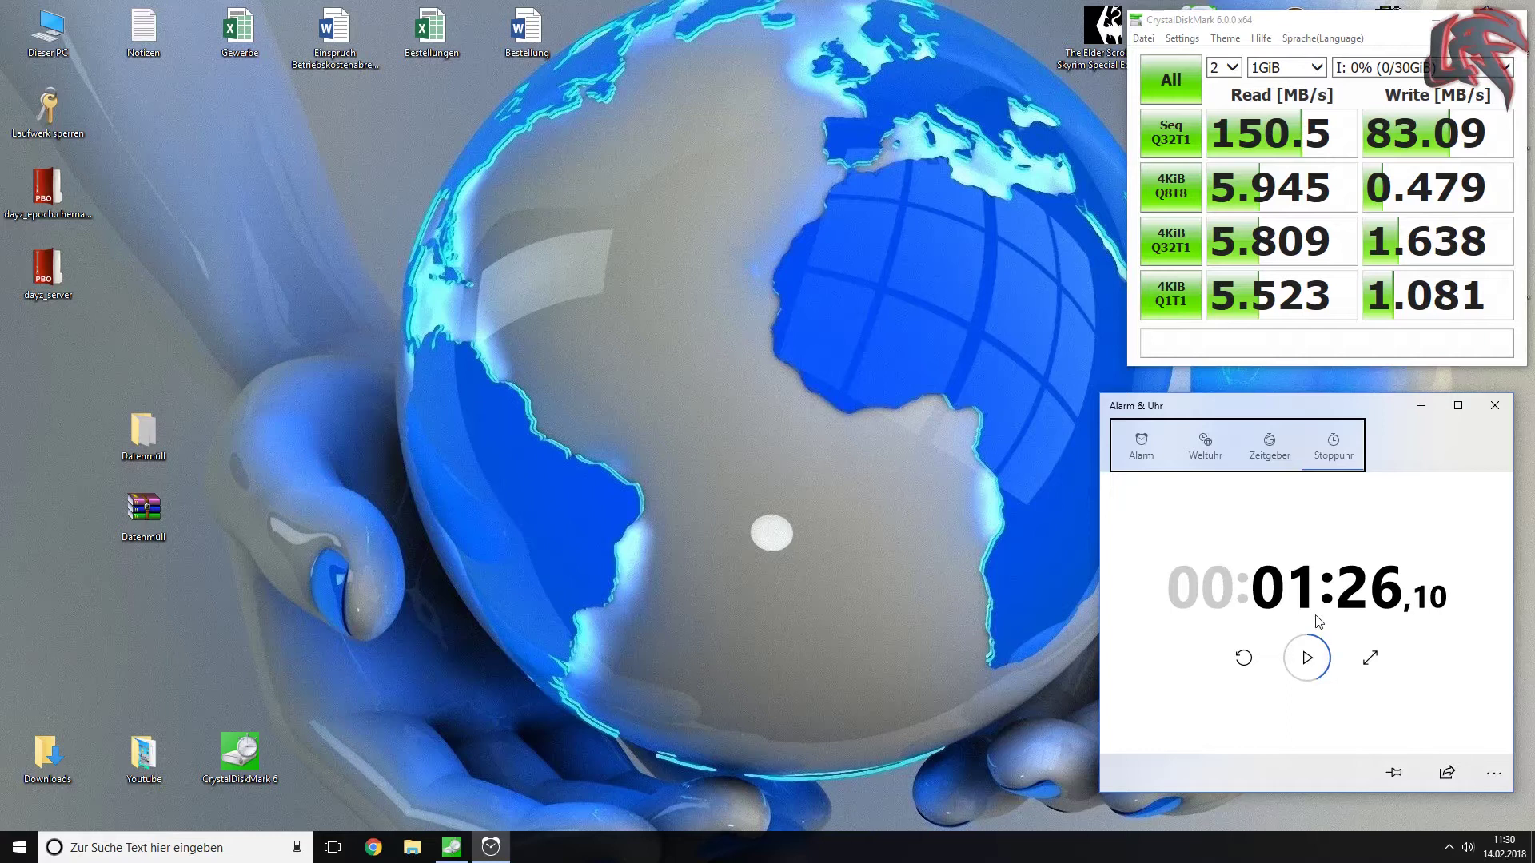
pyautogui.click(1294, 598)
pyautogui.click(1243, 657)
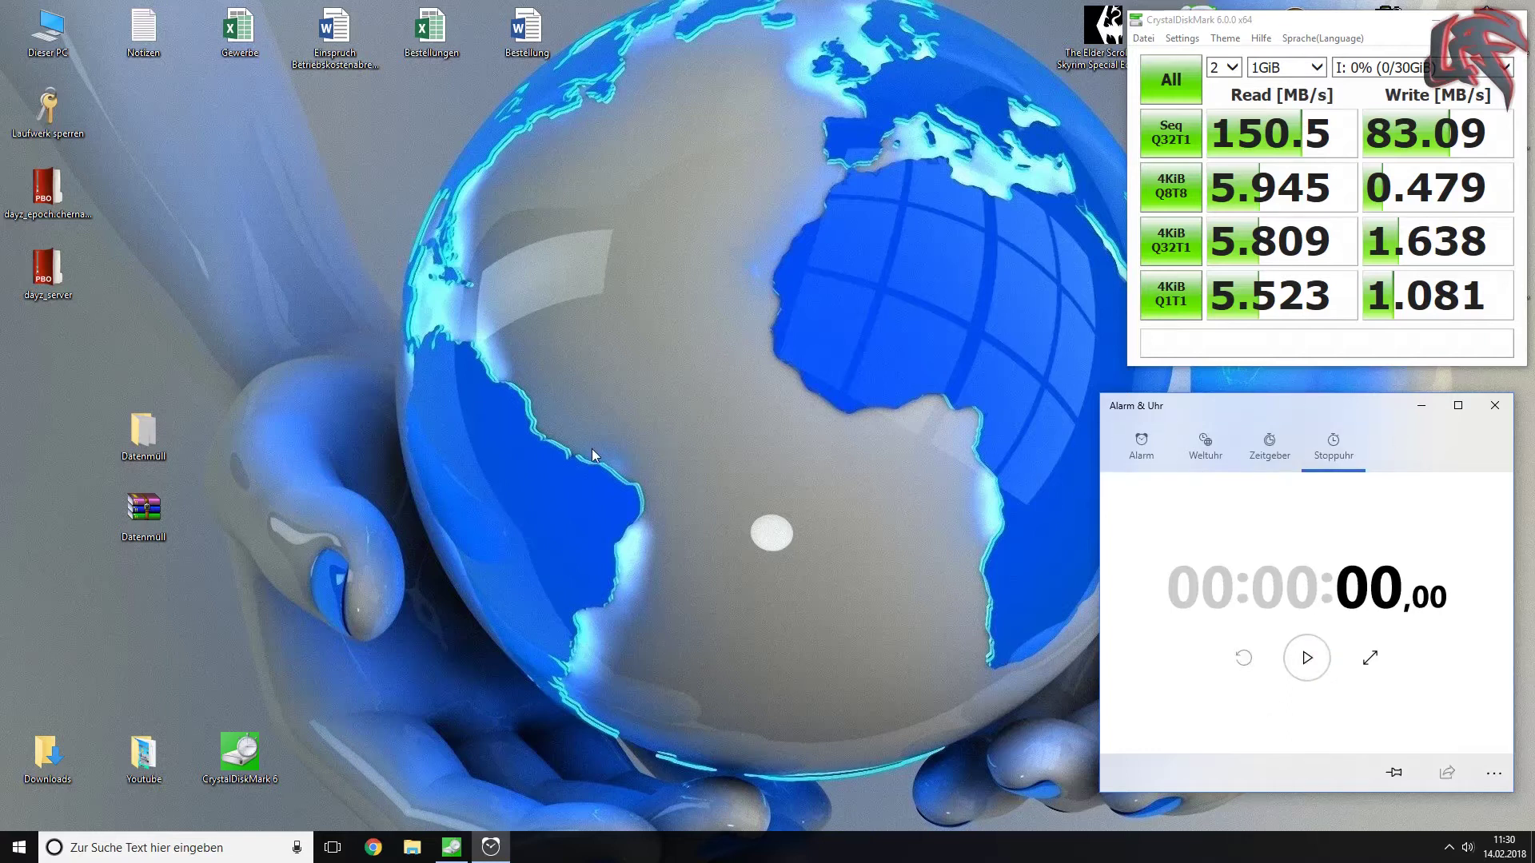
# - Open the Samsung USB (I:) drive from Dieser PC in File Explorer
pyautogui.click(699, 532)
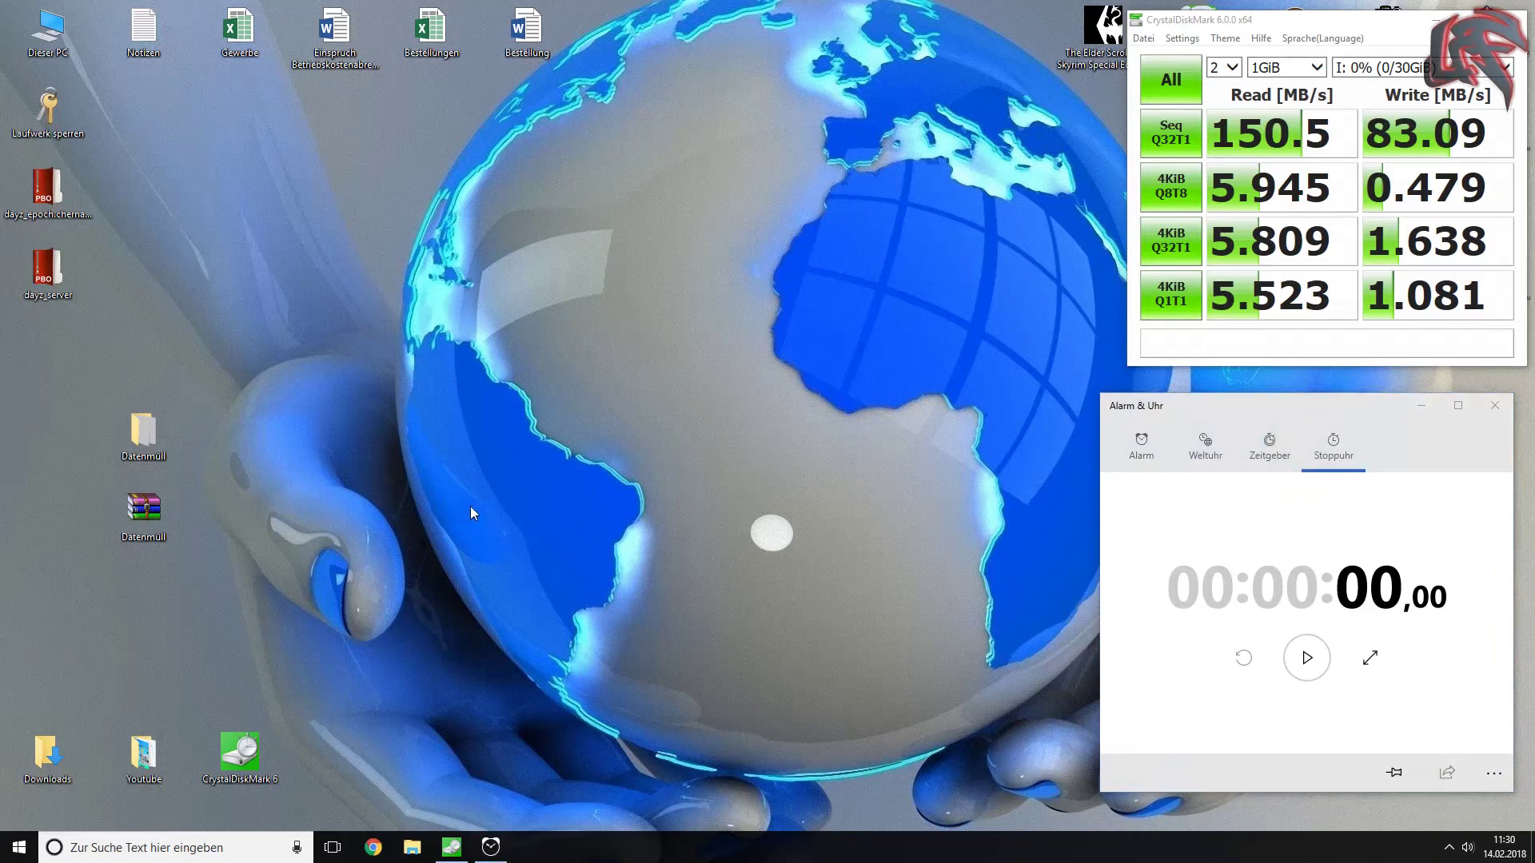
pyautogui.doubleClick(48, 30)
pyautogui.doubleClick(534, 279)
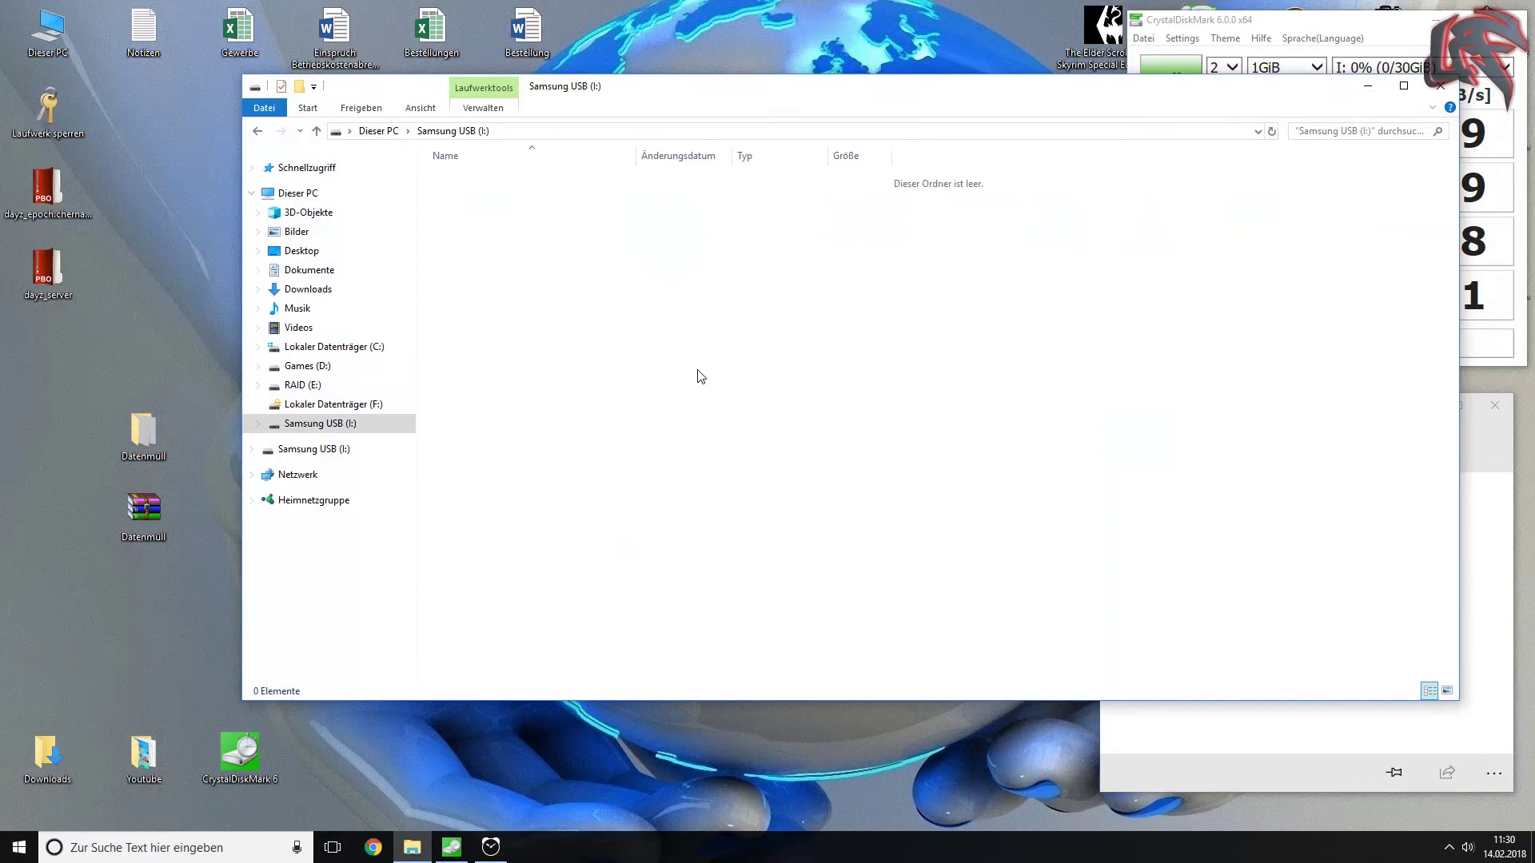
# - Check the size of the Datenmüll WinRAR archive on the desktop in its properties
pyautogui.click(152, 508)
pyautogui.rightClick(152, 508)
pyautogui.click(200, 495)
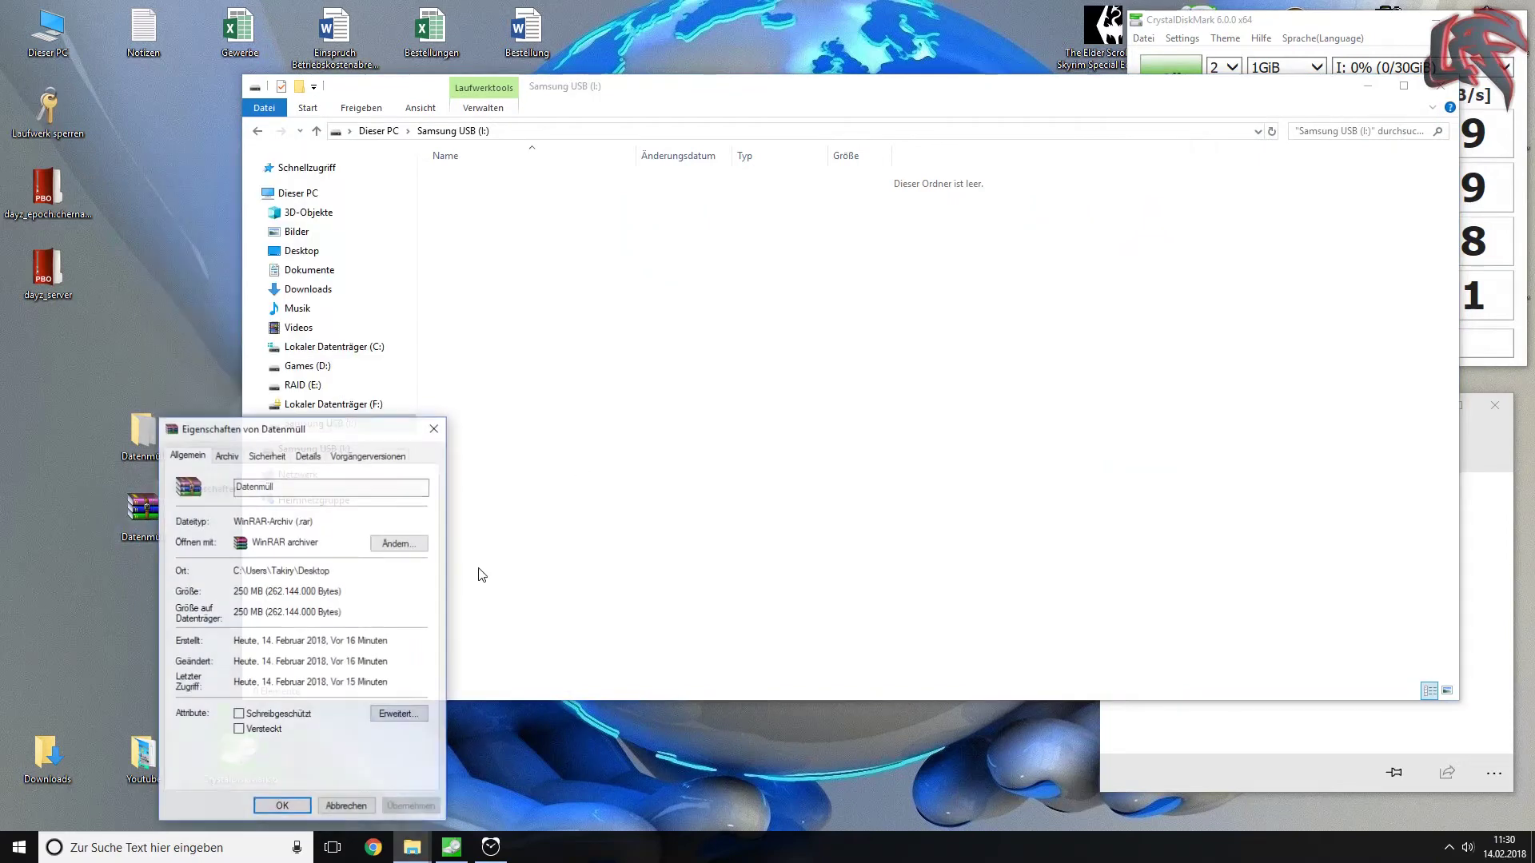
pyautogui.click(434, 430)
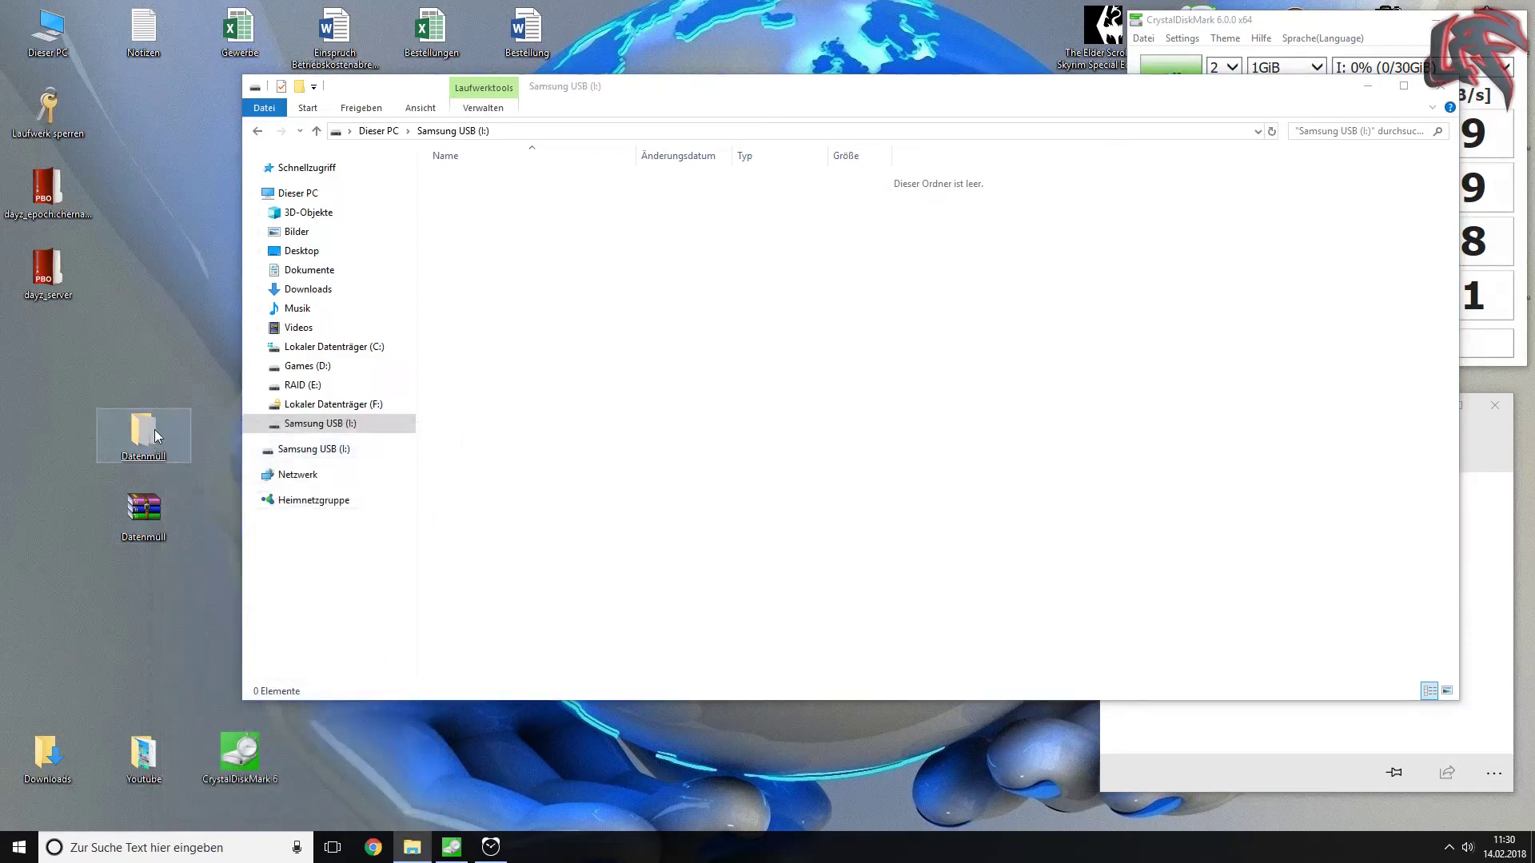
# - Examine the Datenmüll folder's size, size on disk and file count in its properties, alongside the CrystalDiskMark results
pyautogui.rightClick(152, 438)
pyautogui.click(265, 817)
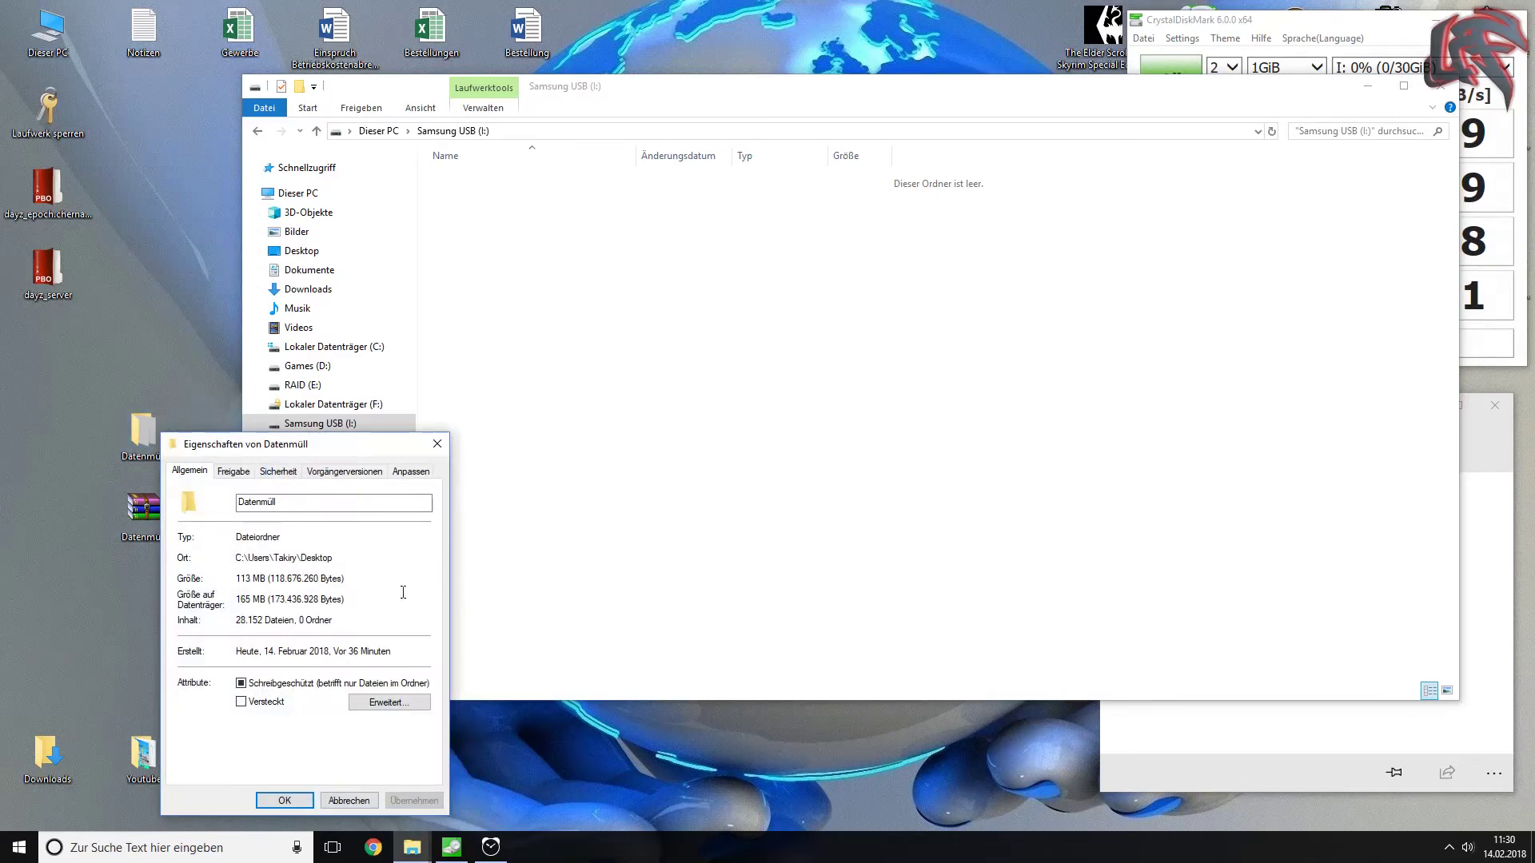
pyautogui.moveTo(314, 454); pyautogui.dragTo(314, 320)
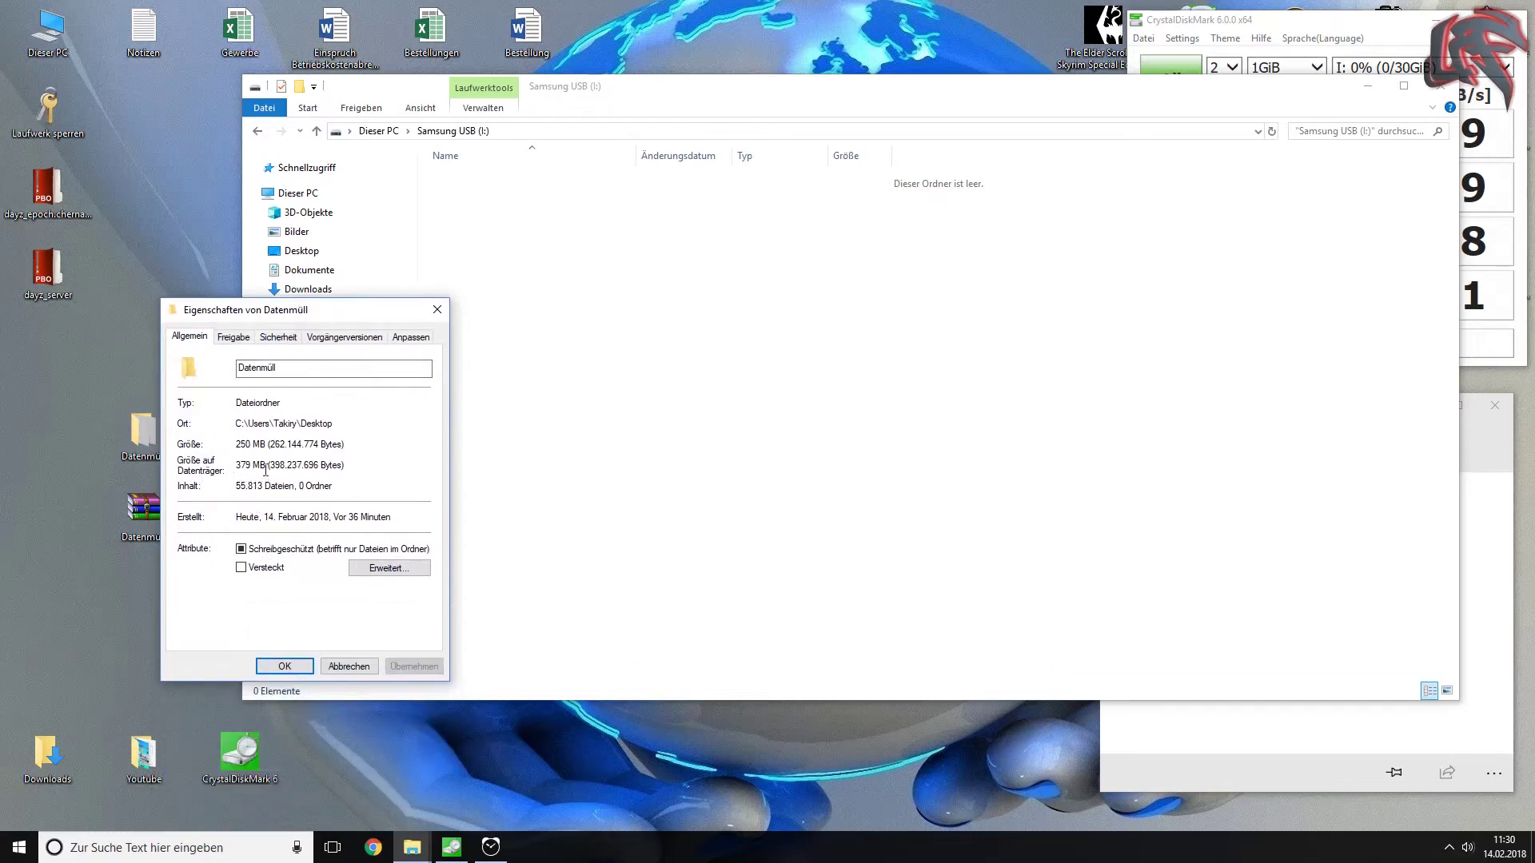
pyautogui.moveTo(237, 446); pyautogui.dragTo(352, 446)
pyautogui.click(1328, 19)
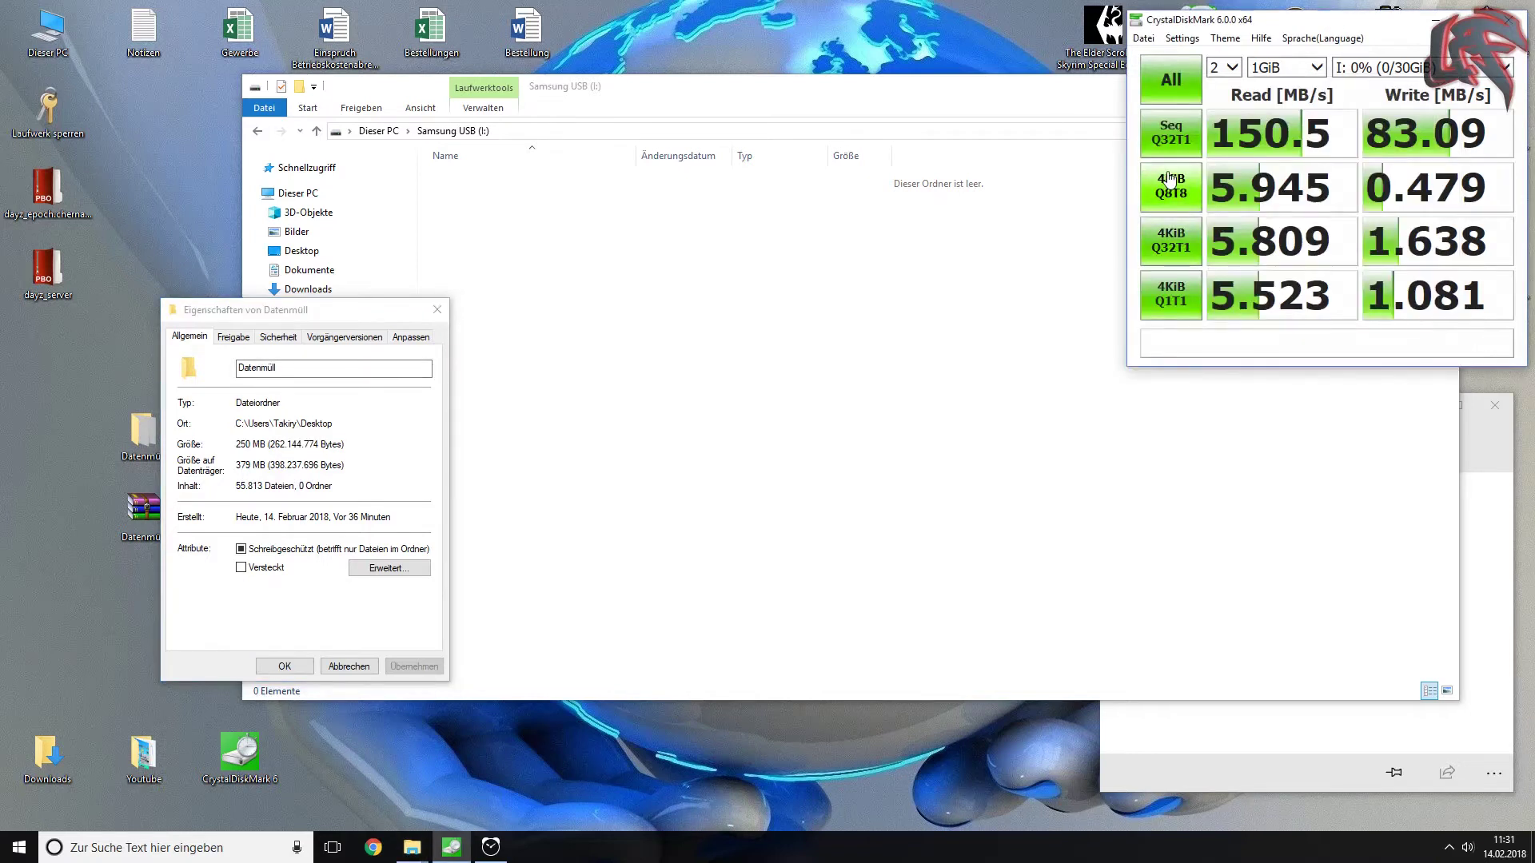
pyautogui.click(344, 319)
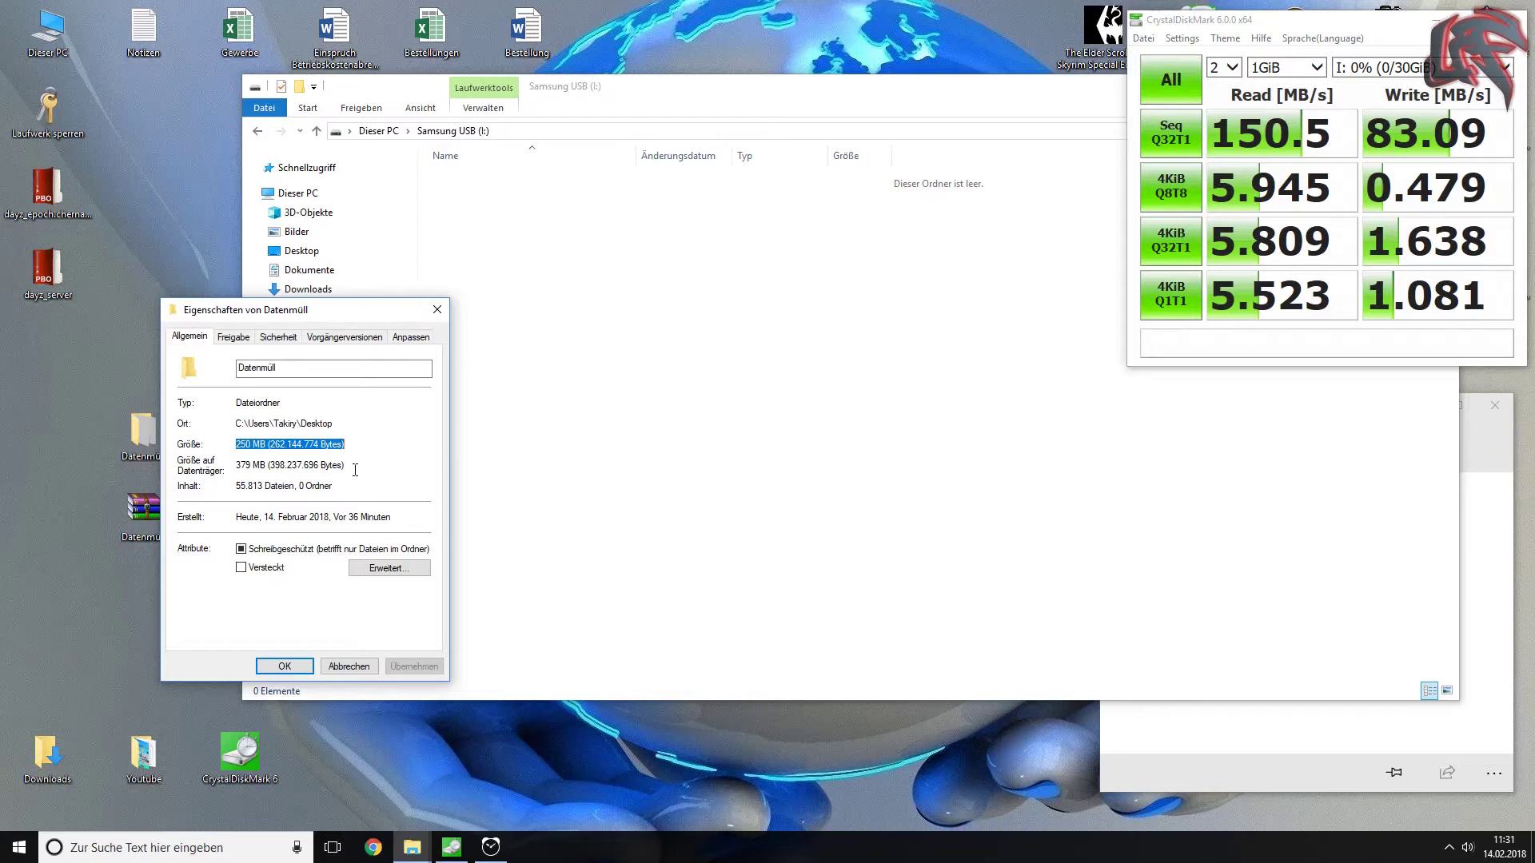
pyautogui.click(318, 445)
pyautogui.click(362, 468)
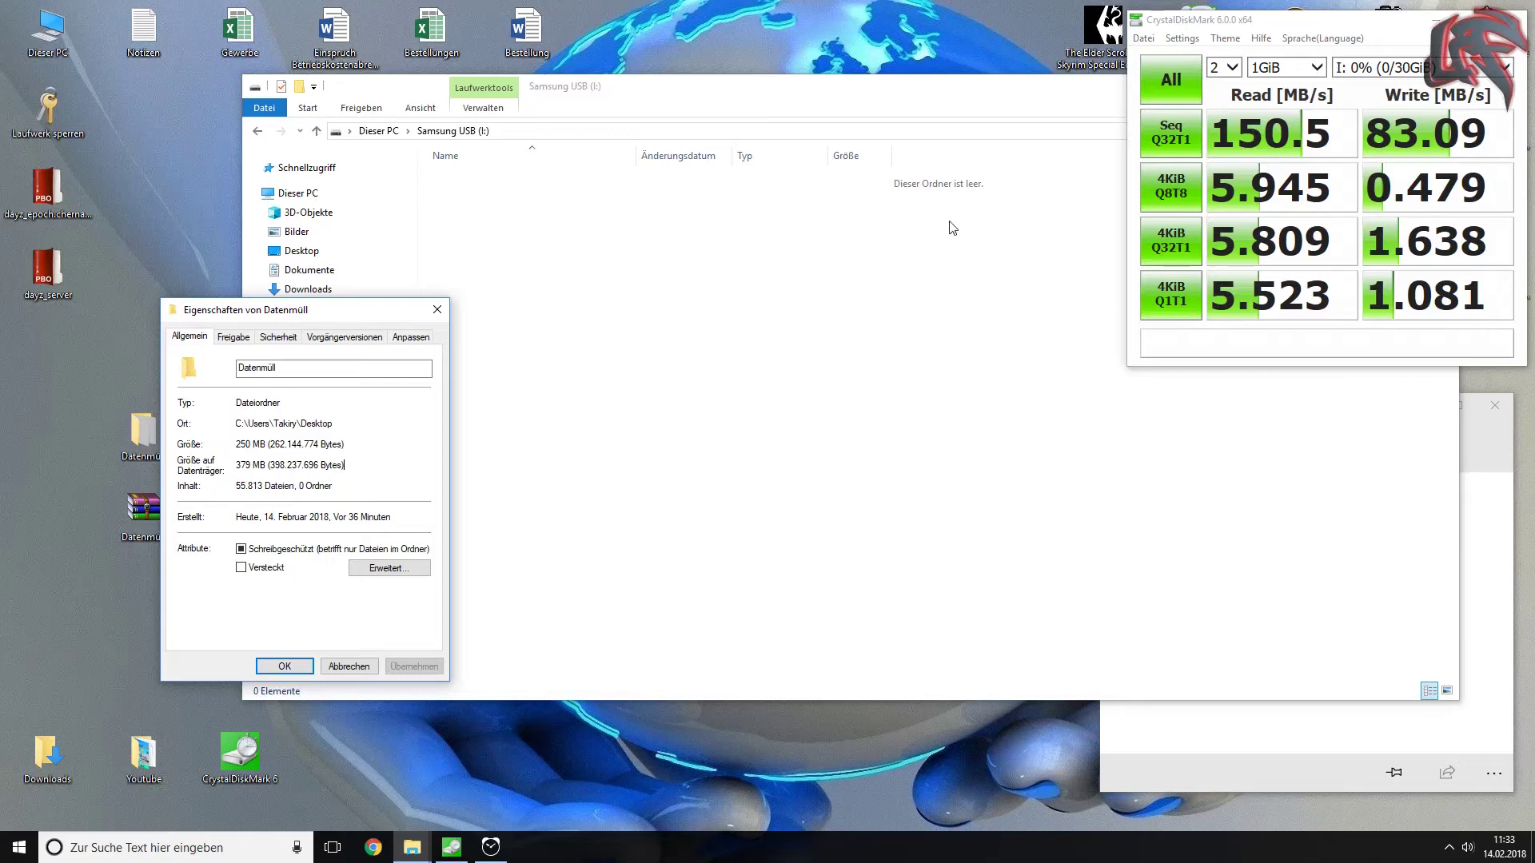
# - Inspect the allocation unit size options in the format dialog of the Samsung USB (I:) drive, and close it without formatting
pyautogui.click(839, 105)
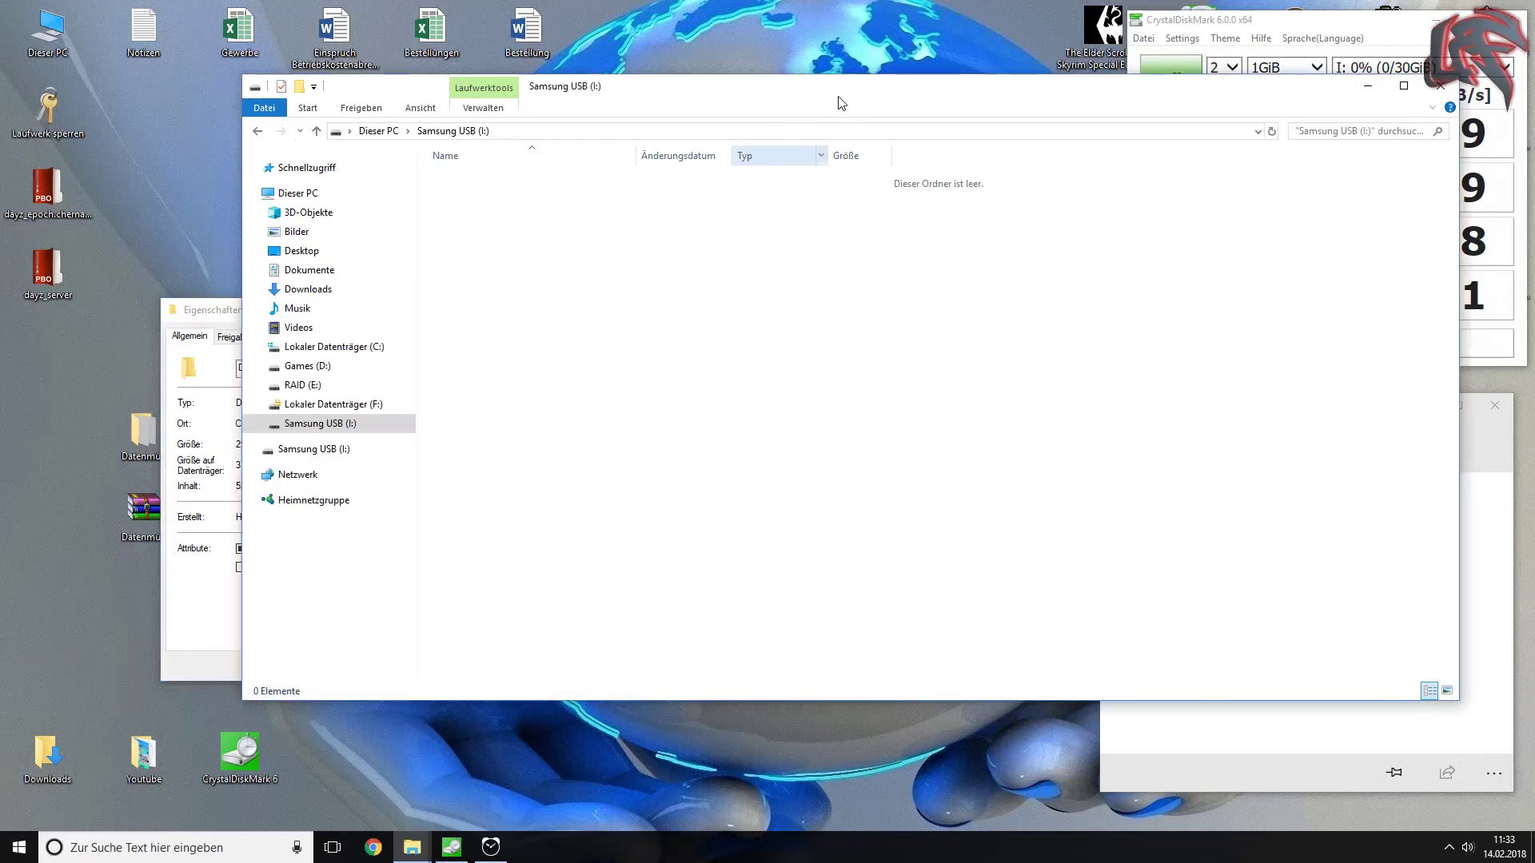
pyautogui.rightClick(340, 432)
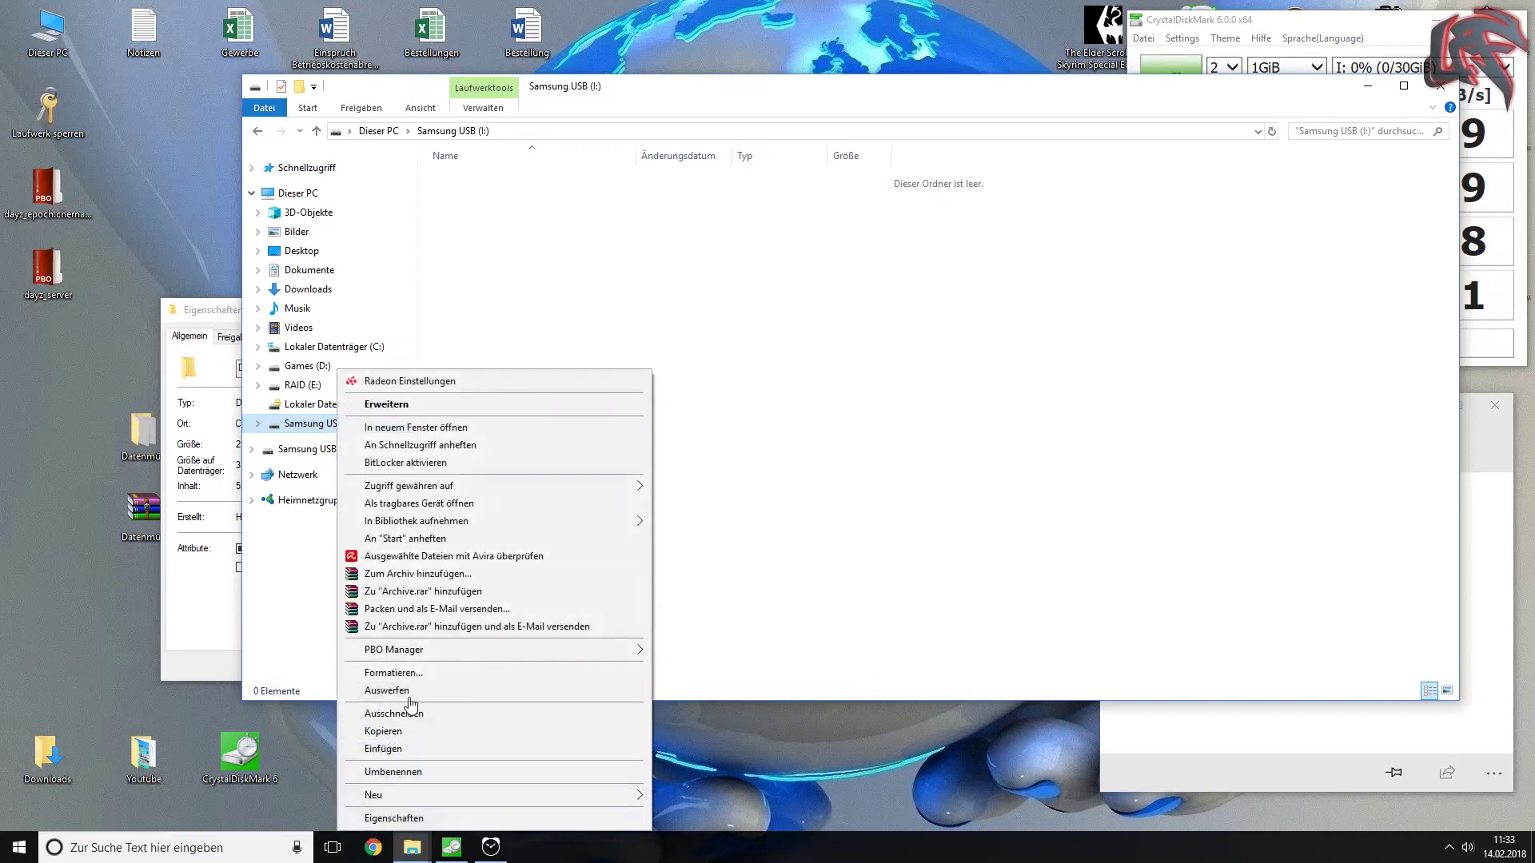
pyautogui.click(423, 673)
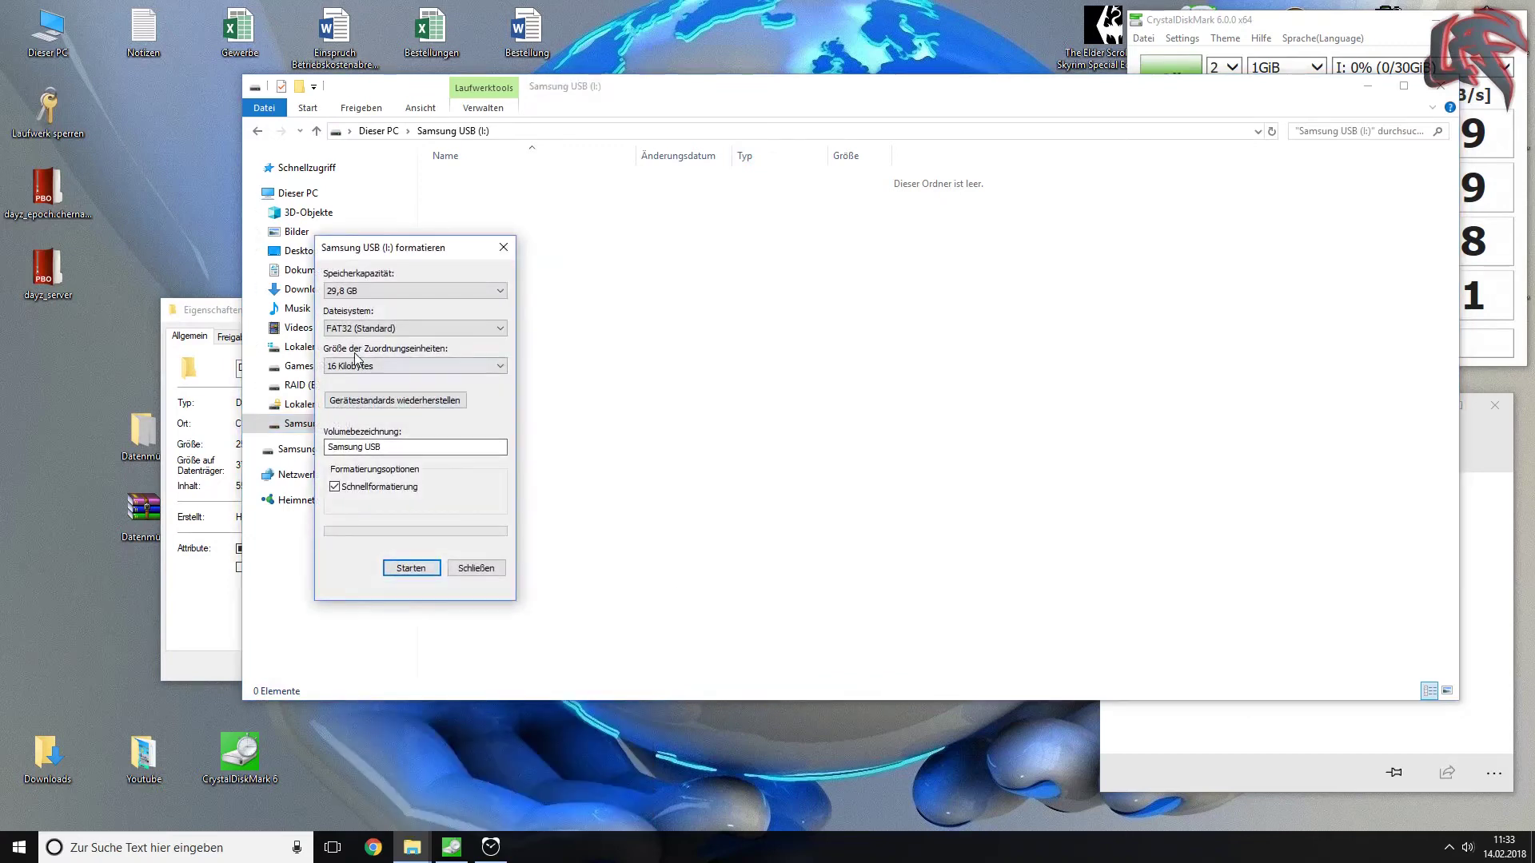
pyautogui.click(396, 369)
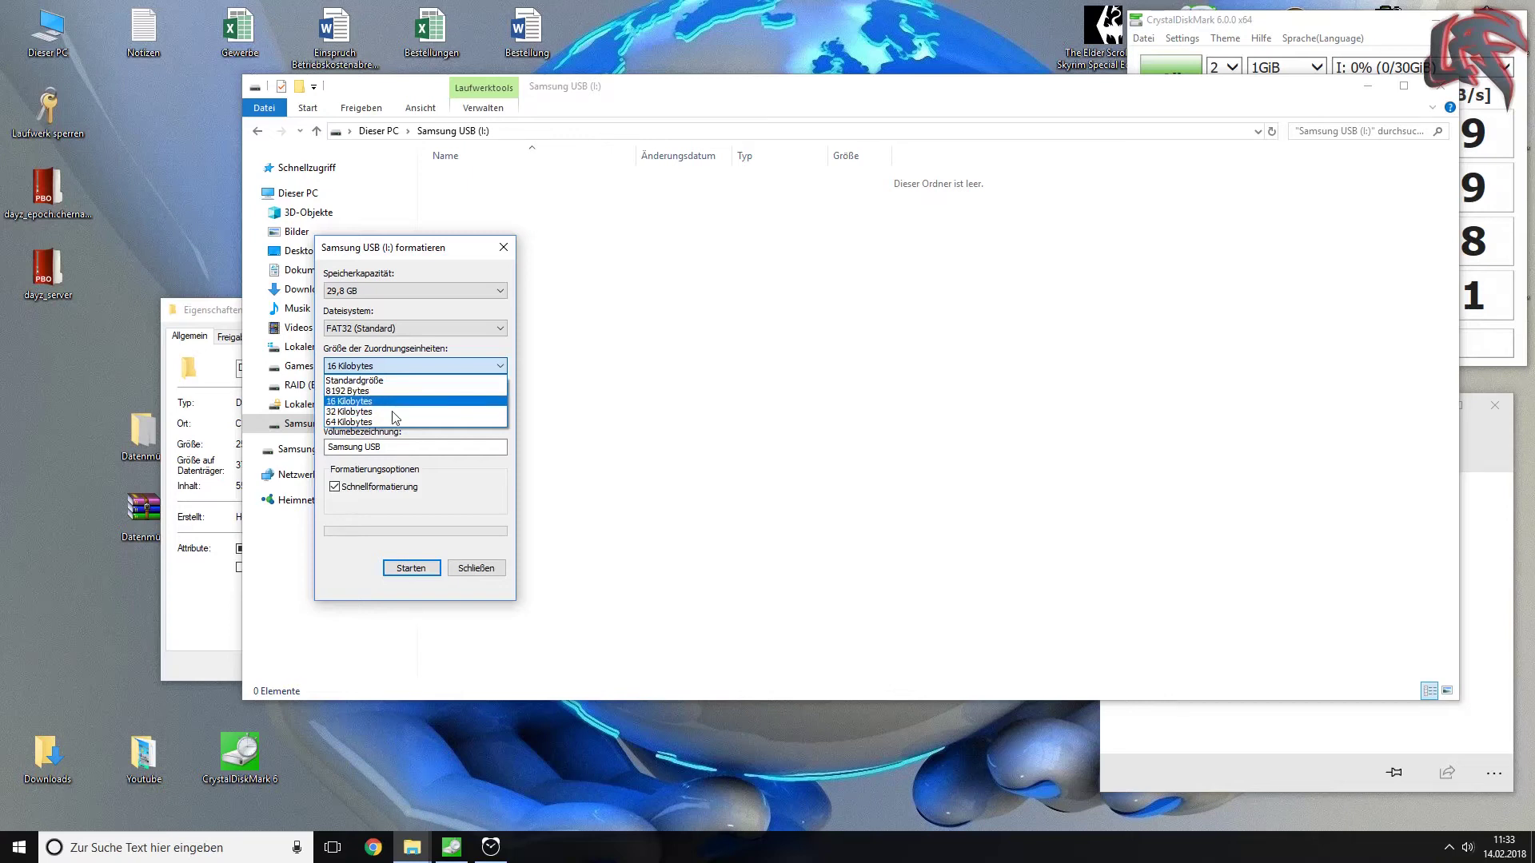
pyautogui.click(461, 593)
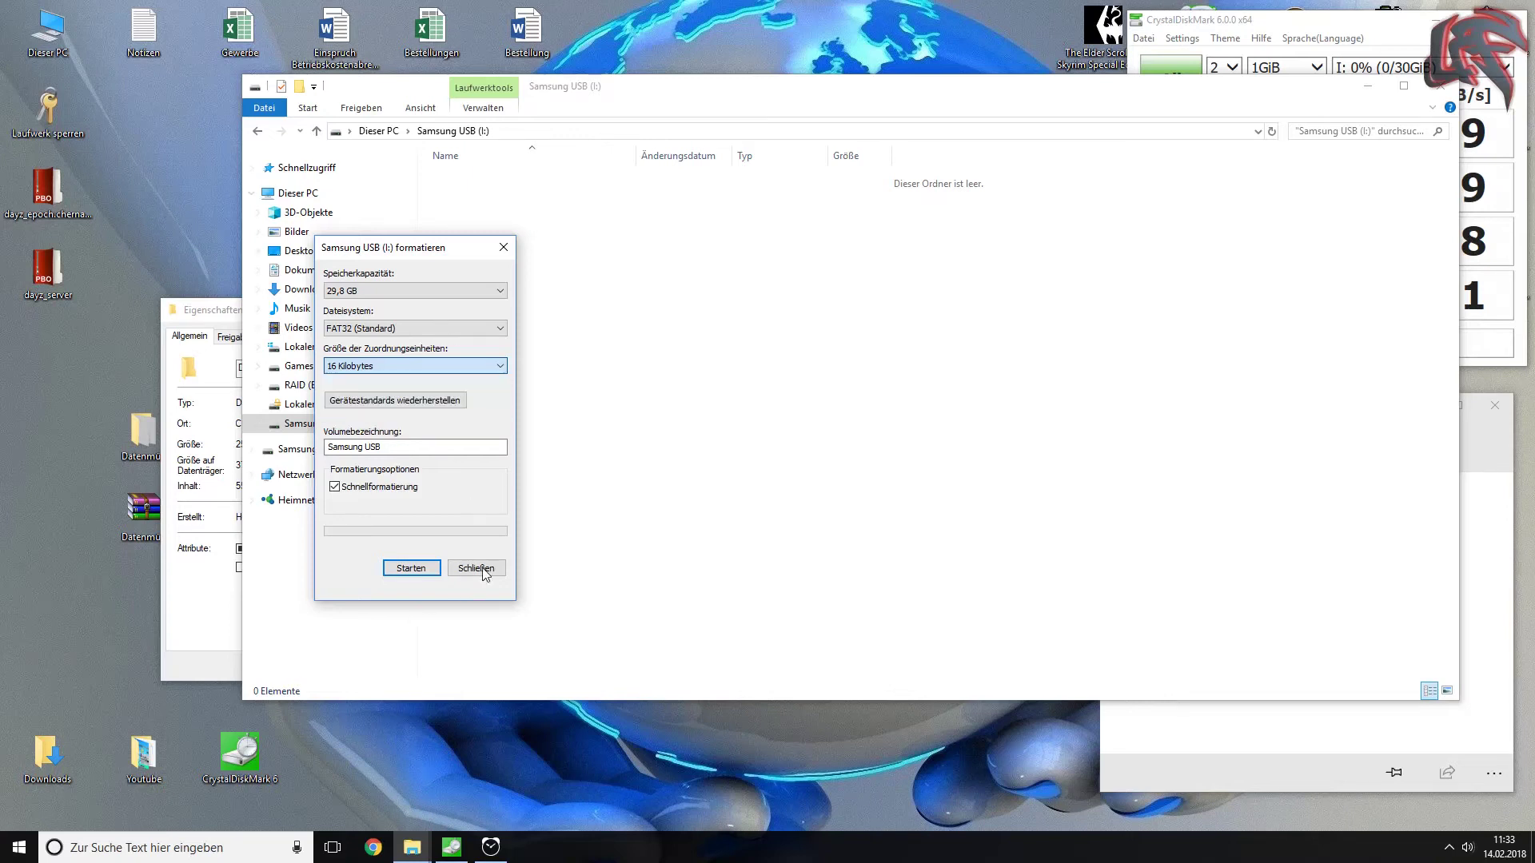
pyautogui.click(483, 569)
# - View the general properties of the RAID (E:) drive, including its file system, and close them
pyautogui.rightClick(310, 385)
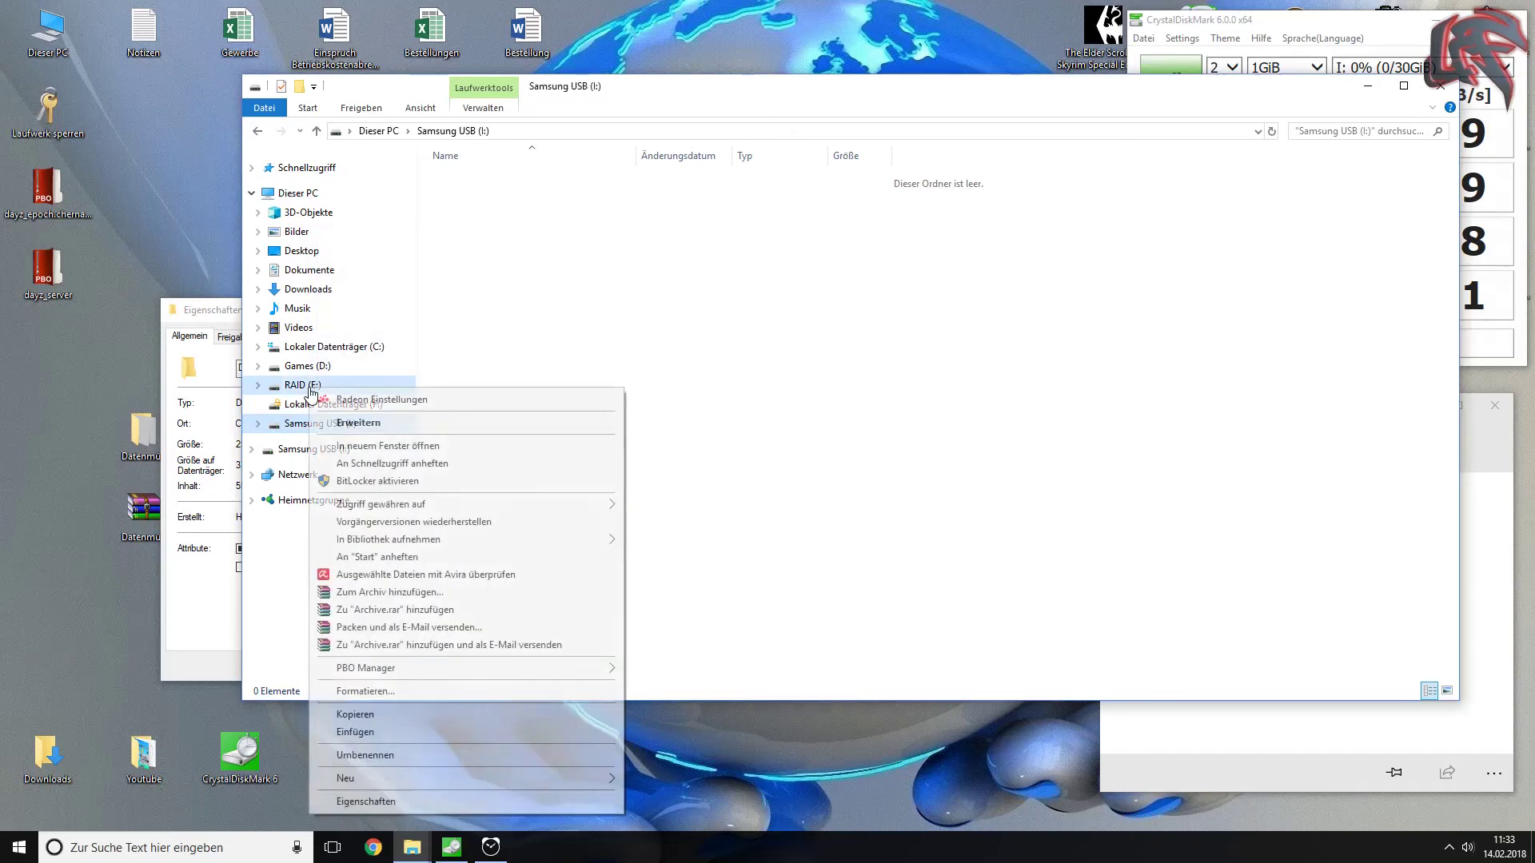
pyautogui.click(366, 801)
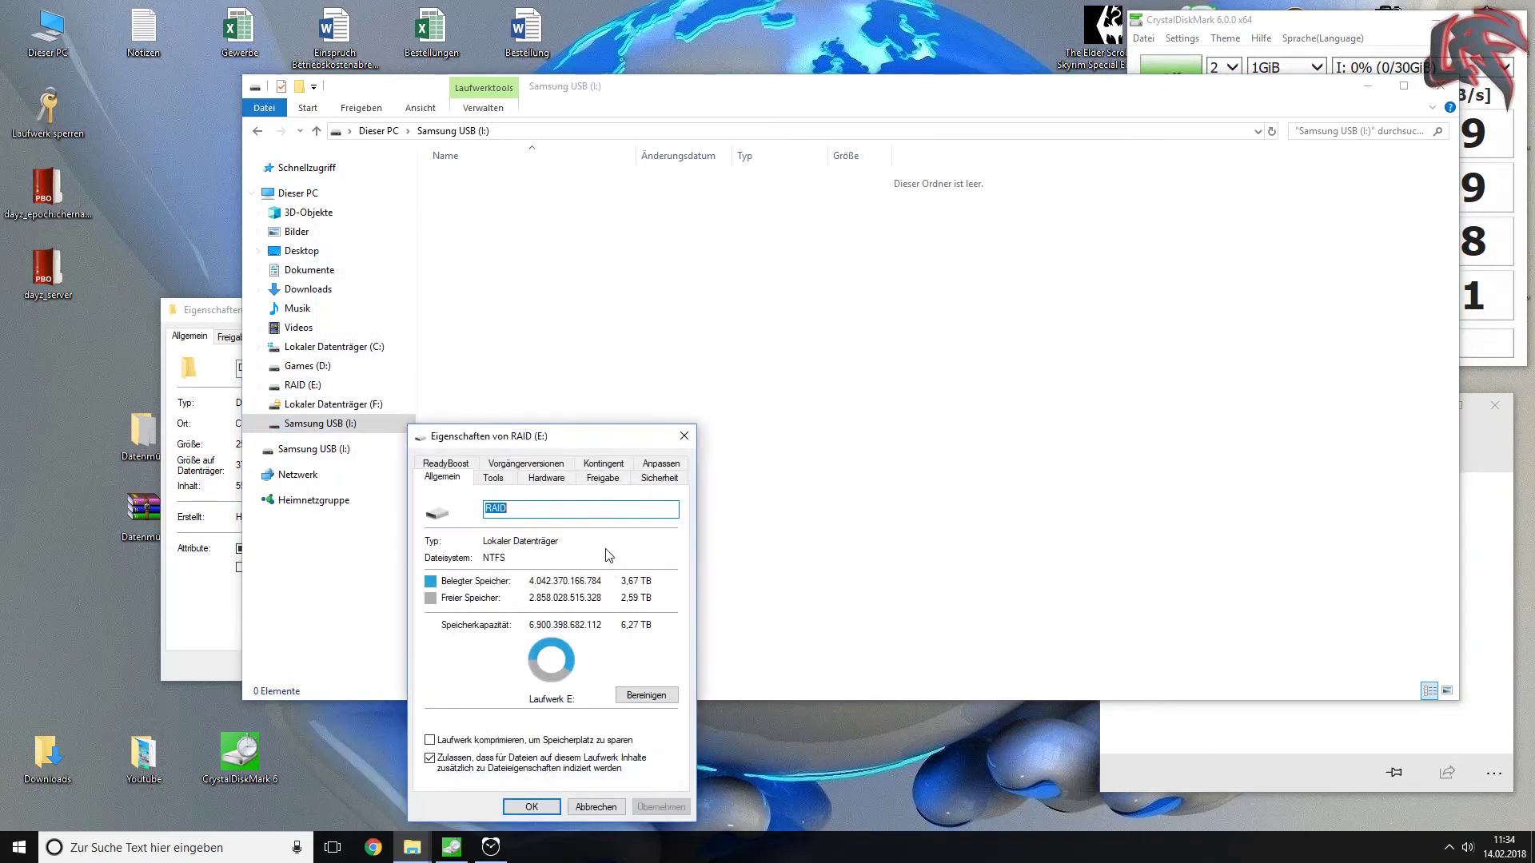
pyautogui.moveTo(585, 454); pyautogui.dragTo(668, 284)
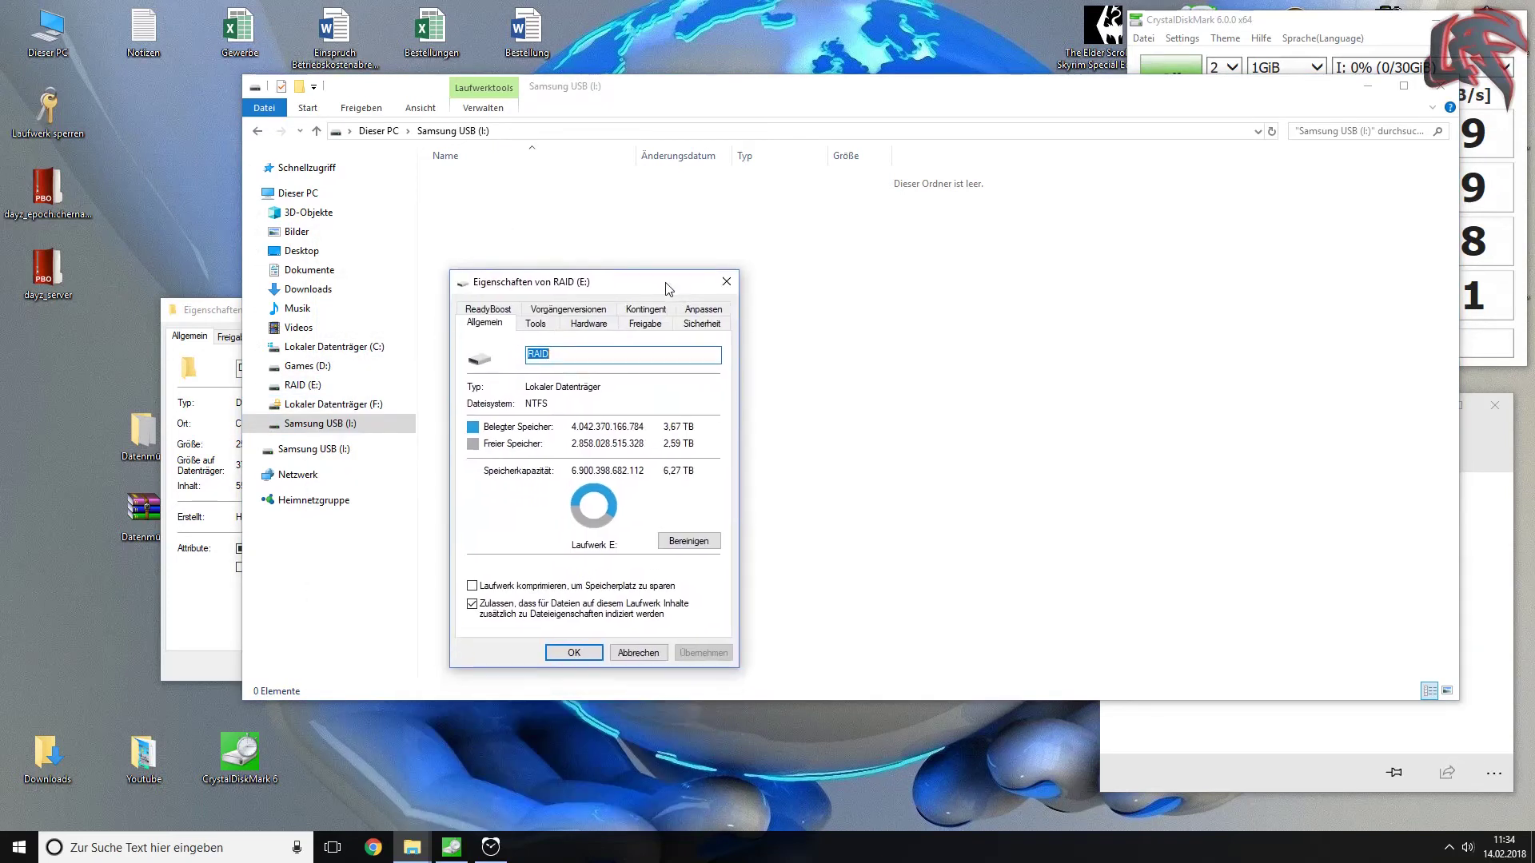
pyautogui.click(713, 274)
# - Inspect the allocation unit size options in the format dialog of the RAID (E:) drive, and close it without formatting
pyautogui.rightClick(310, 386)
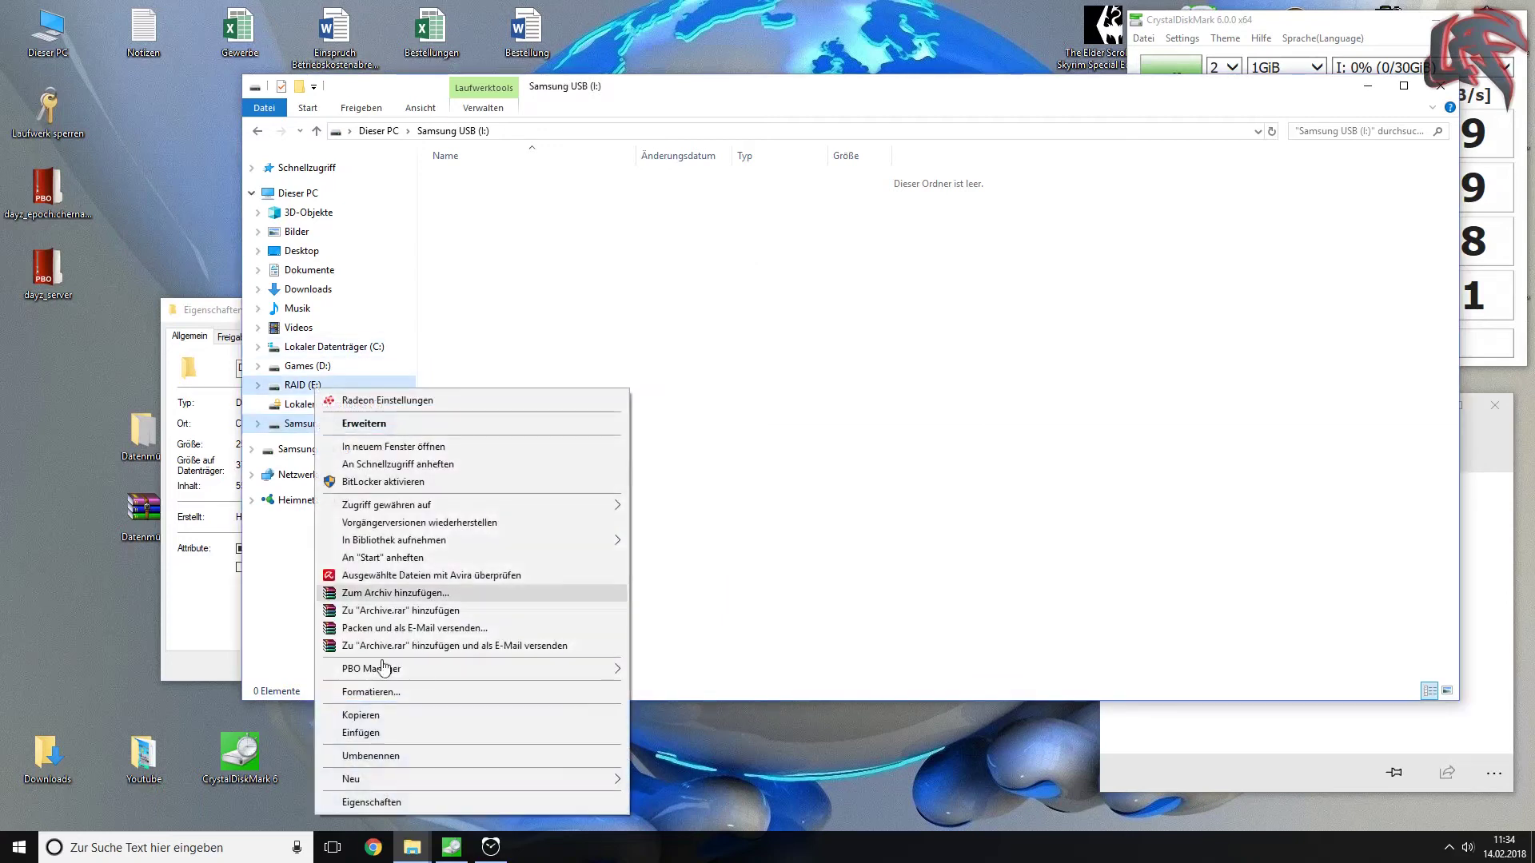
pyautogui.click(390, 693)
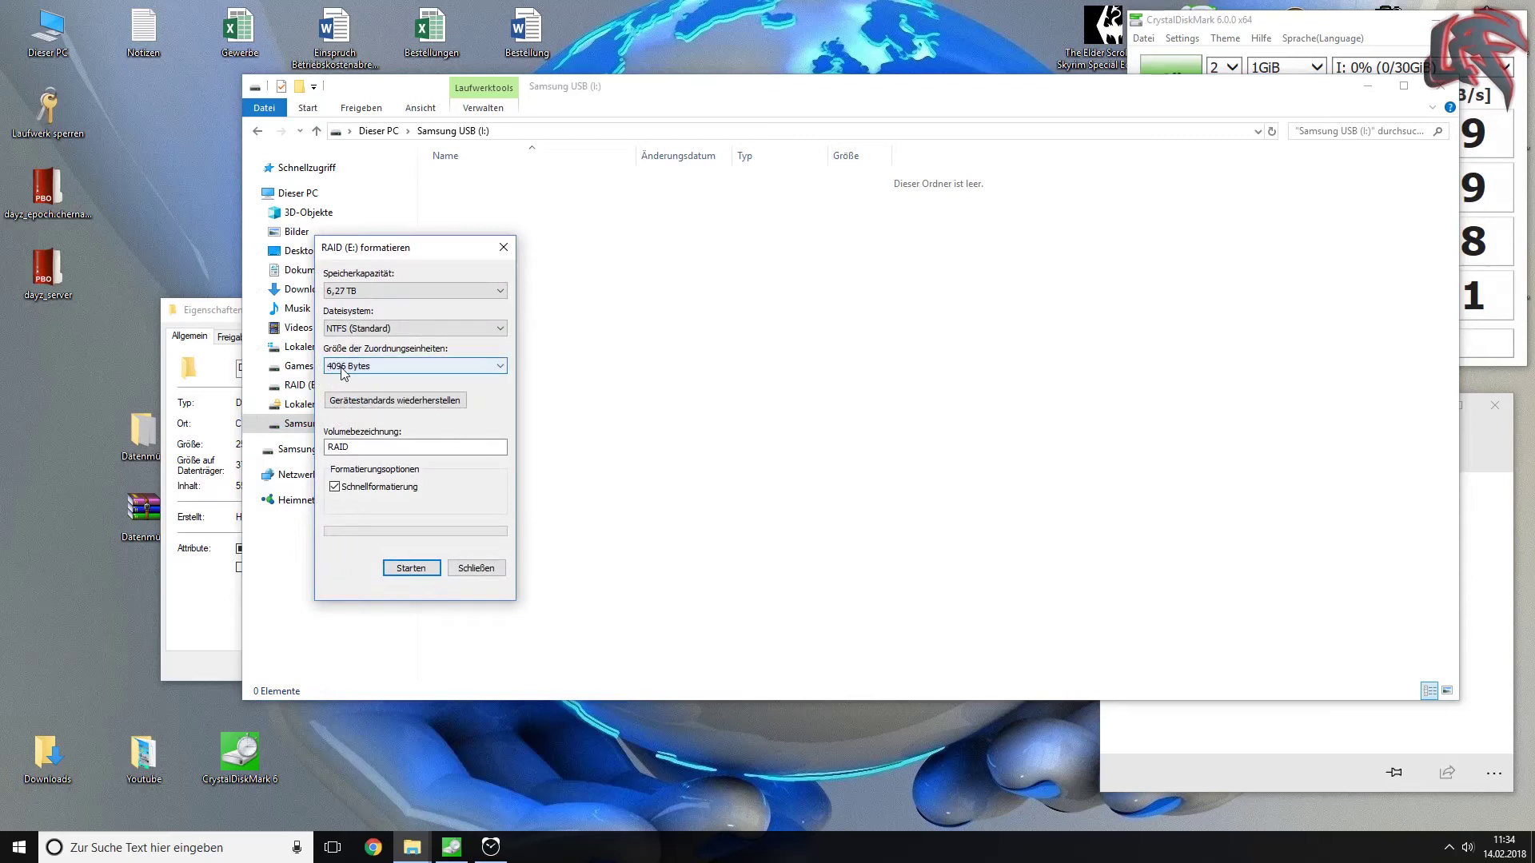
pyautogui.click(381, 368)
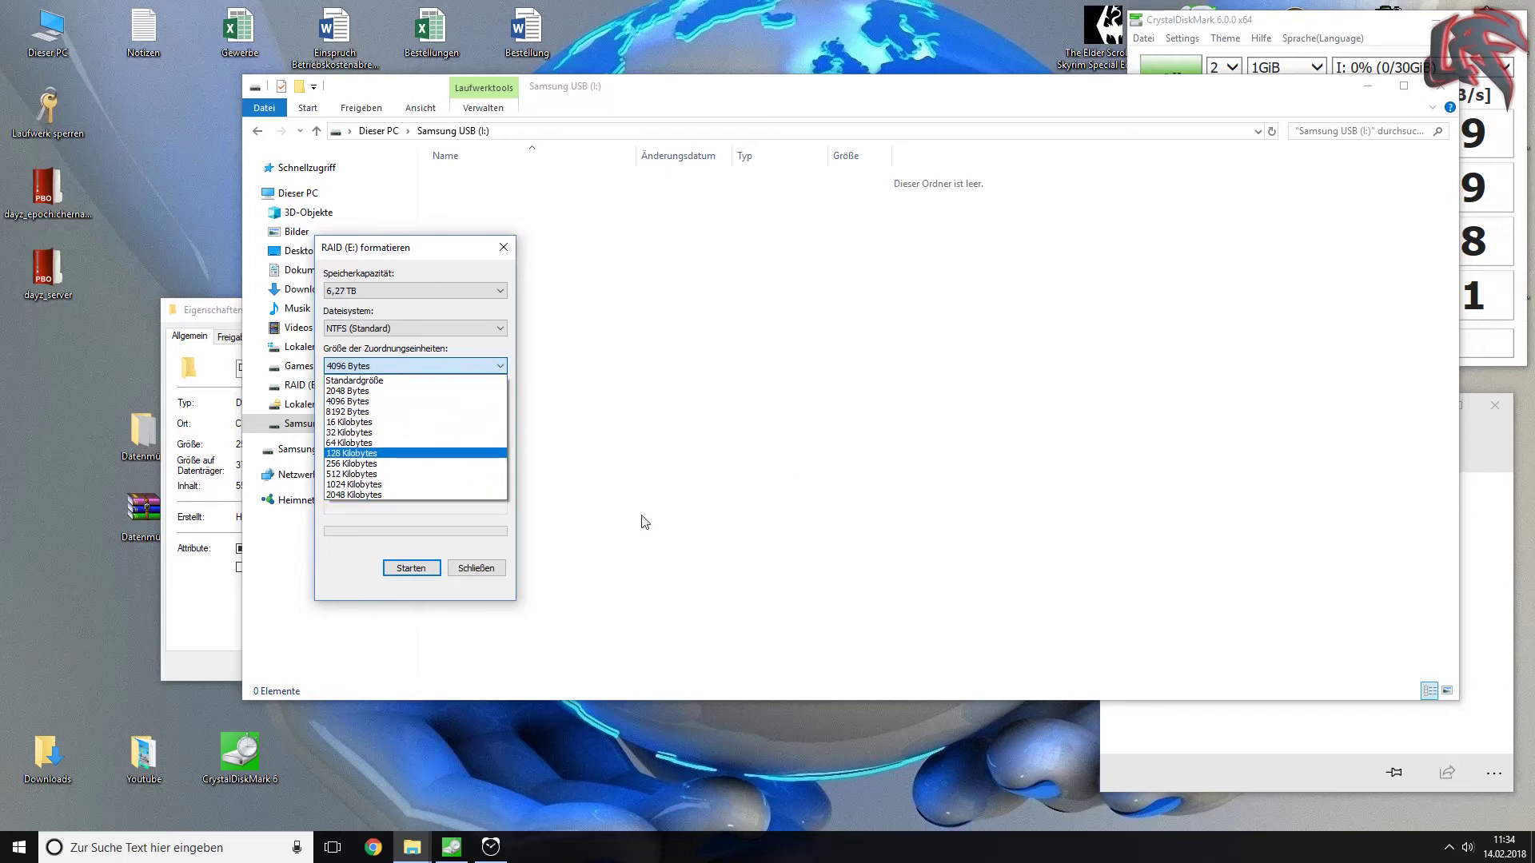
pyautogui.click(495, 572)
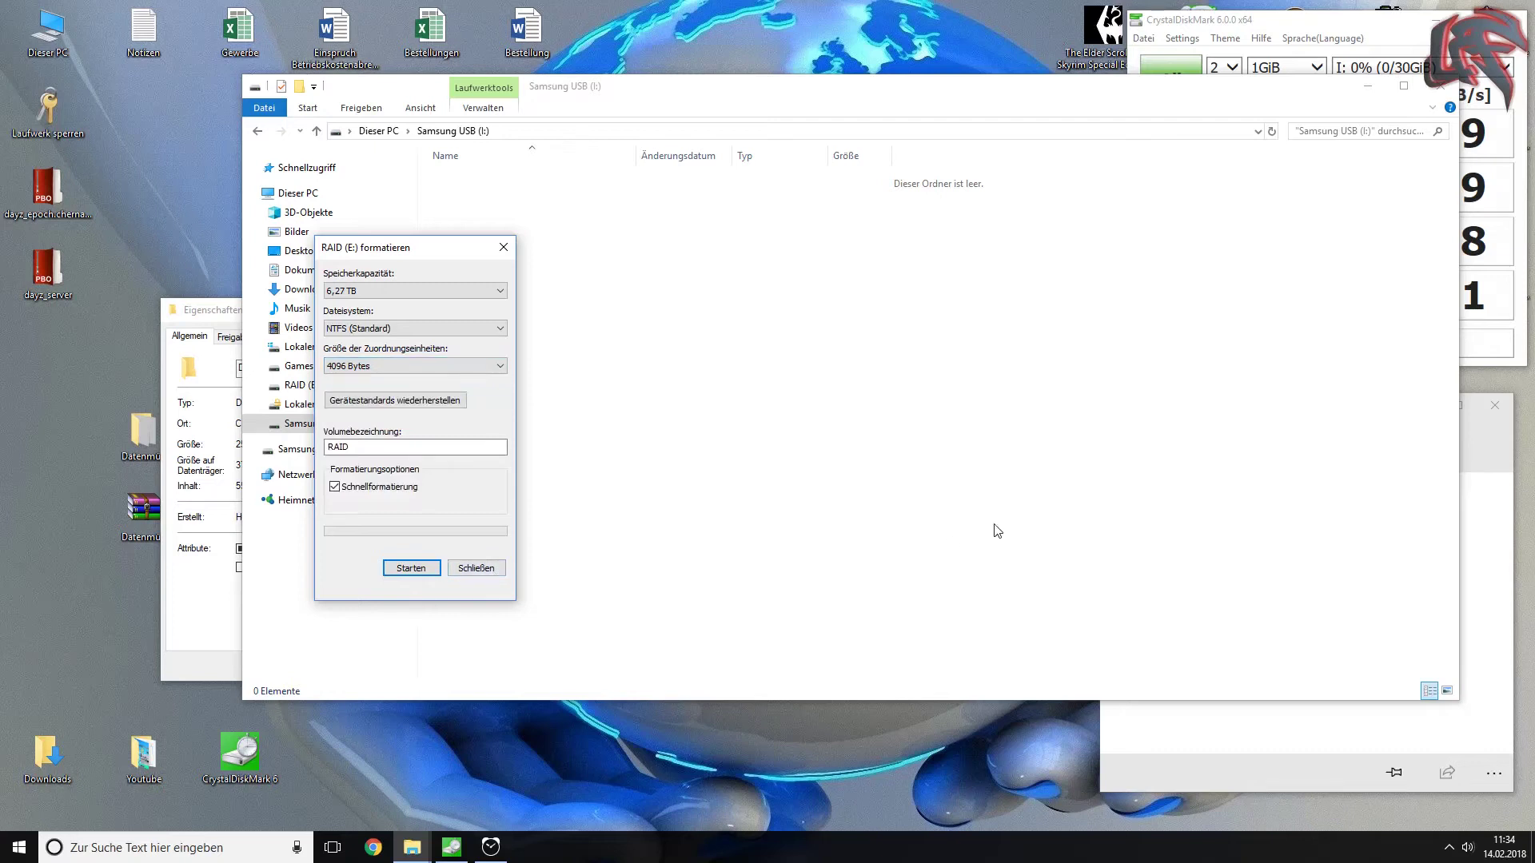
pyautogui.click(476, 569)
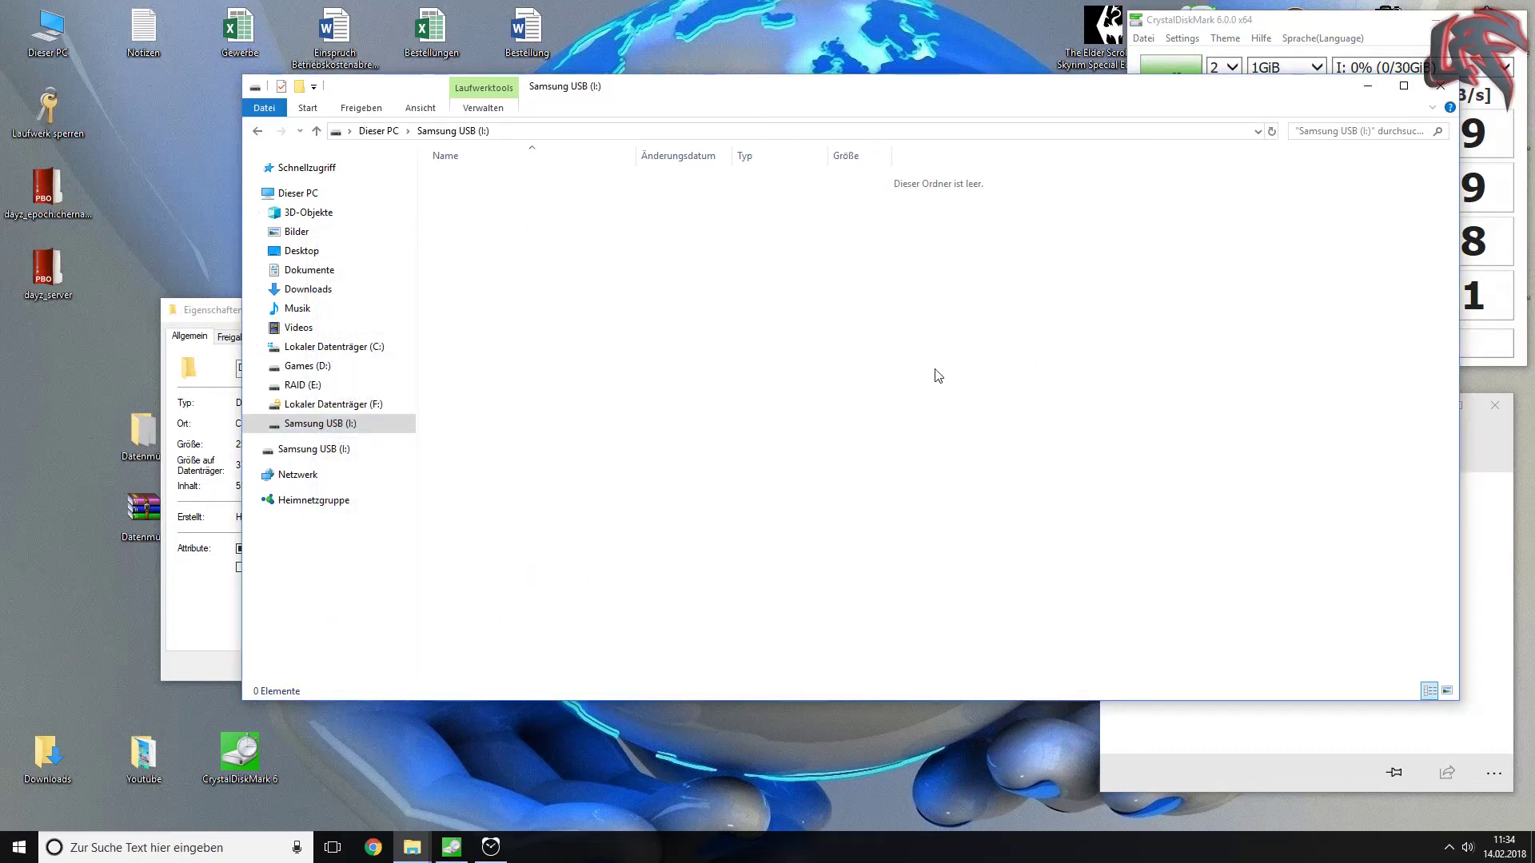
# - Close the Datenmüll folder properties, and narrow and reposition the Samsung USB (I:) window beside the desktop's Datenmüll icons
pyautogui.moveTo(233, 311); pyautogui.dragTo(178, 180)
pyautogui.click(379, 183)
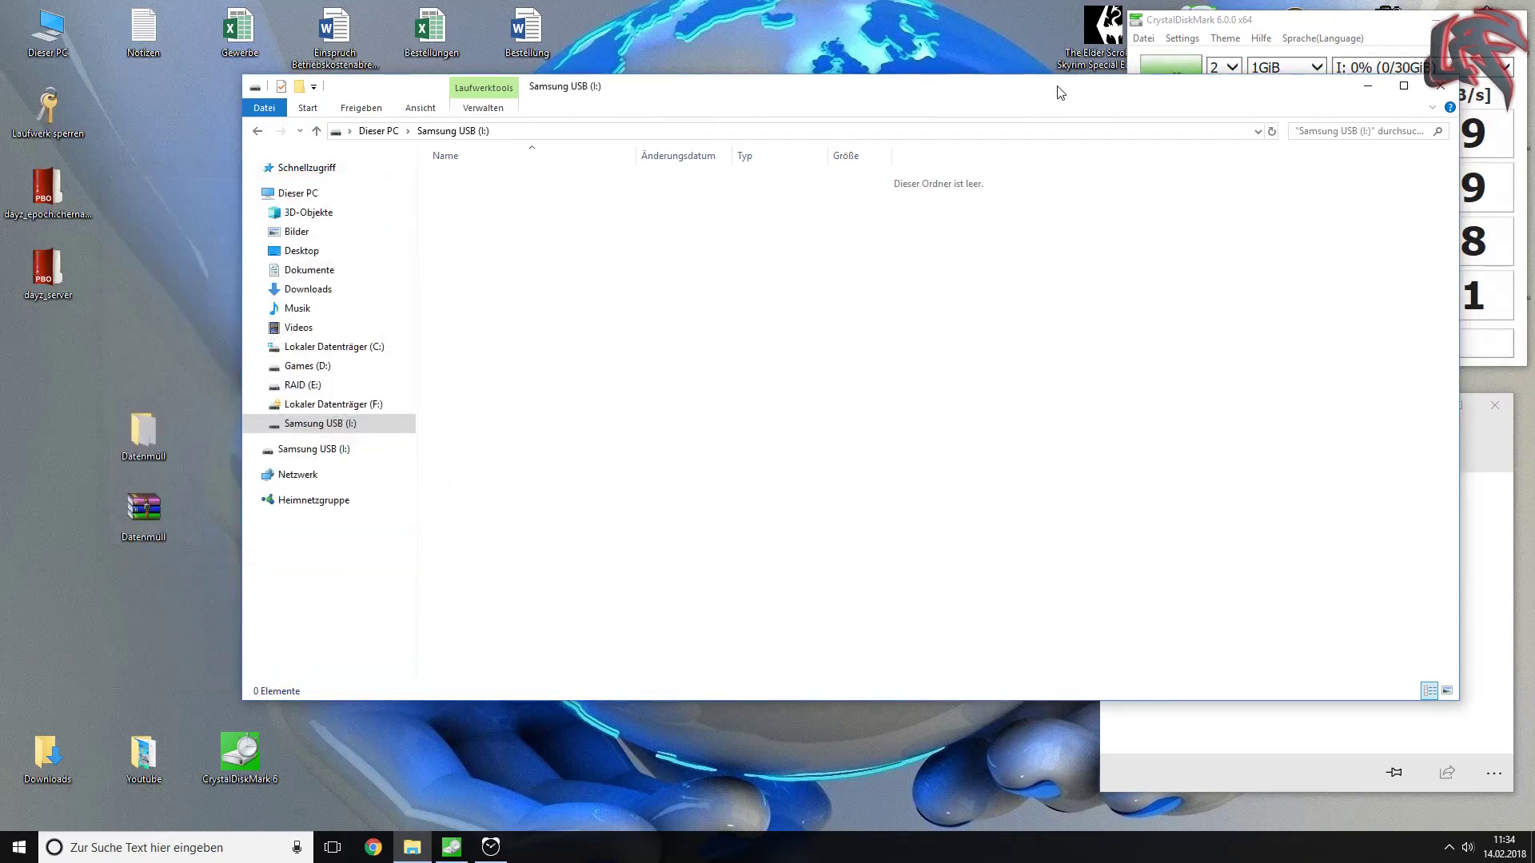
pyautogui.moveTo(1057, 93); pyautogui.dragTo(1008, 87)
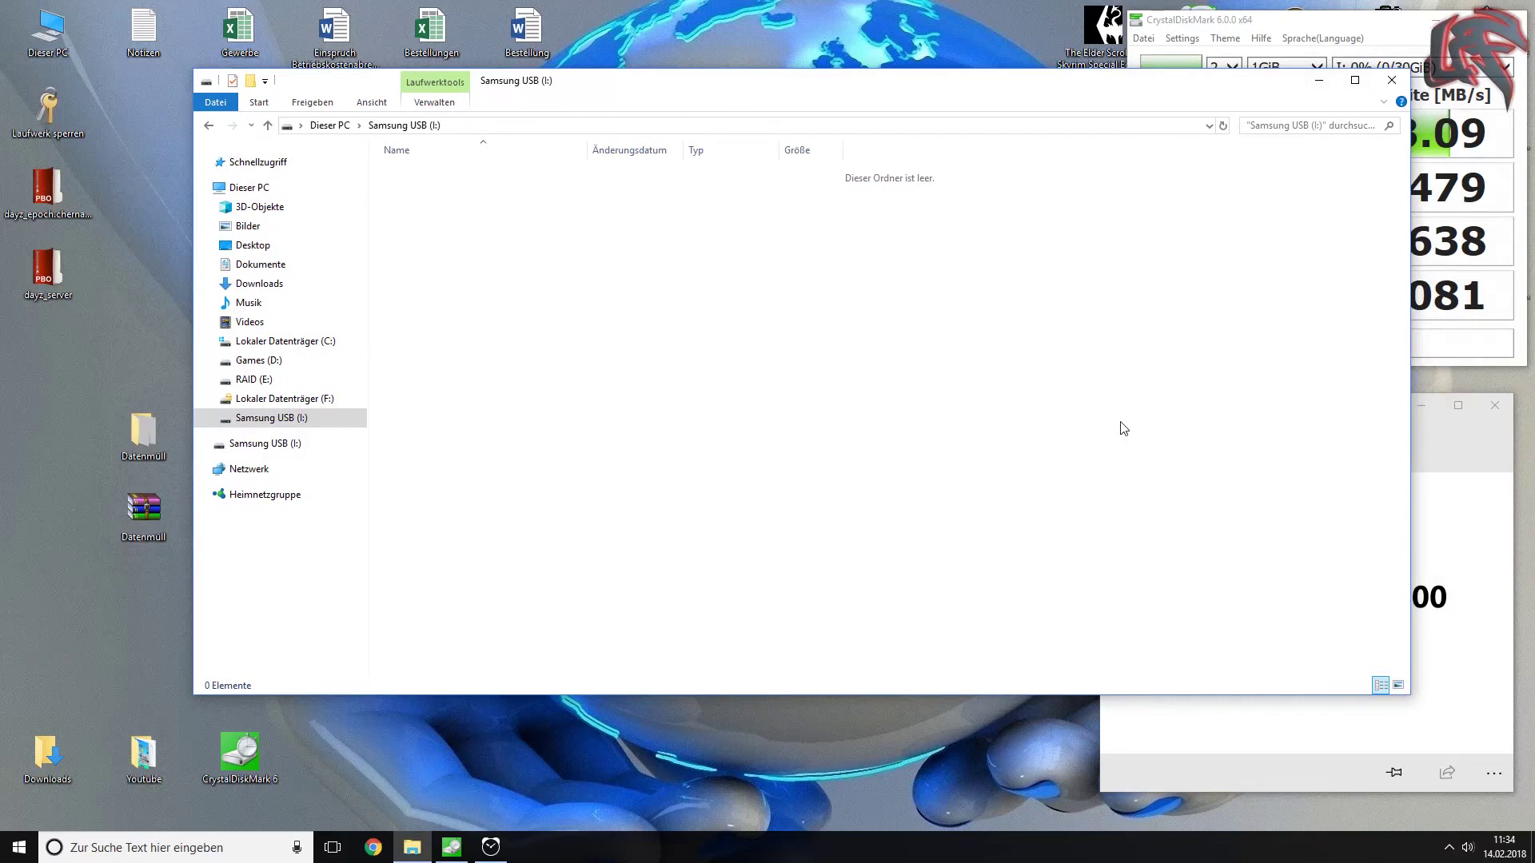
pyautogui.moveTo(1410, 355); pyautogui.dragTo(1056, 397)
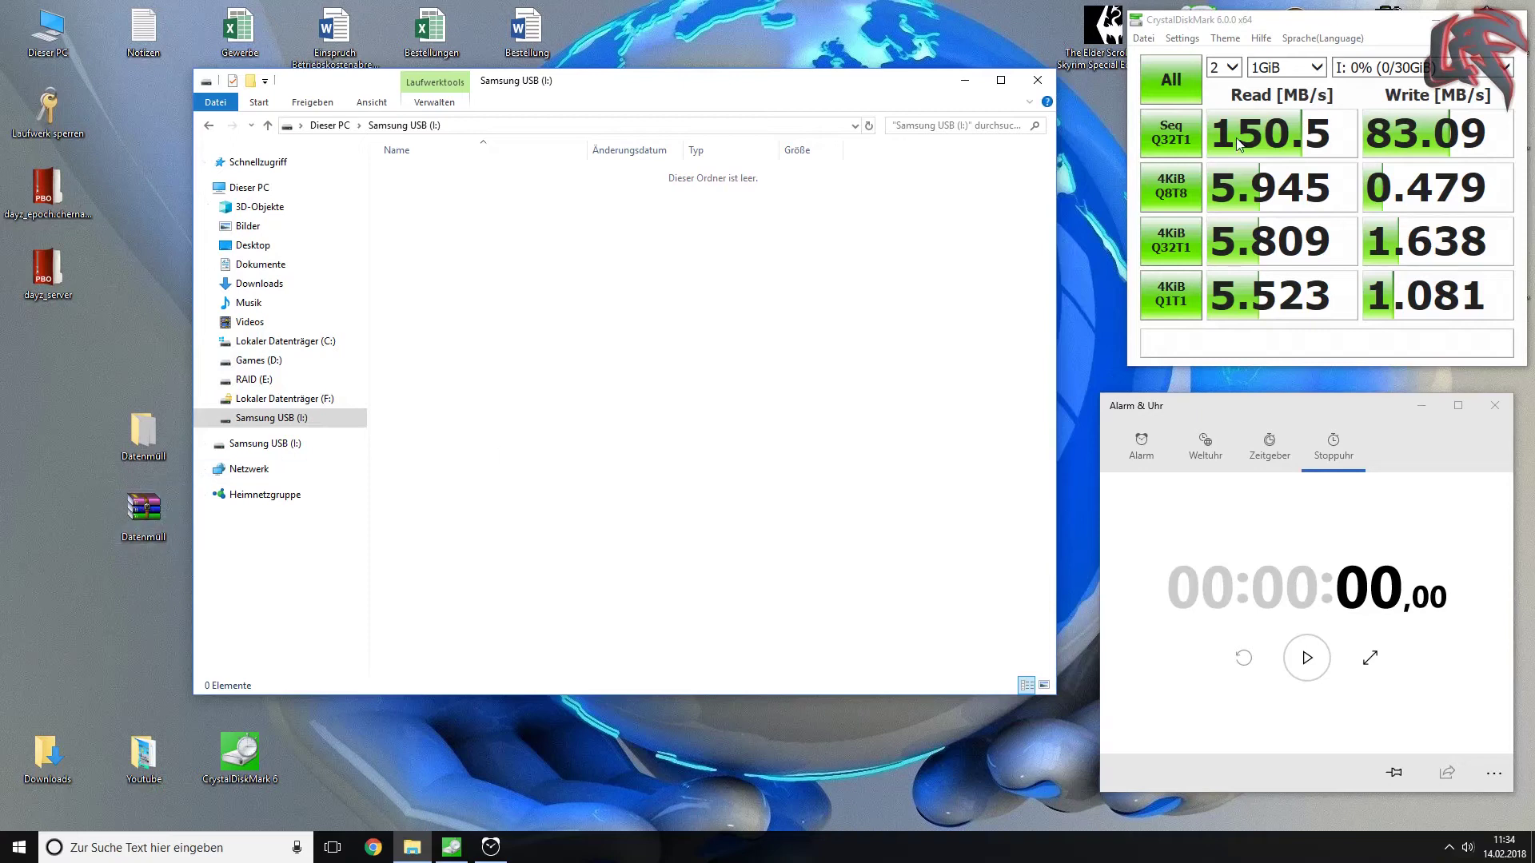
pyautogui.moveTo(144, 507)
pyautogui.mouseDown()
pyautogui.moveTo(742, 400)
pyautogui.moveTo(941, 426)
pyautogui.moveTo(559, 457)
pyautogui.moveTo(142, 518)
pyautogui.mouseUp()
pyautogui.moveTo(704, 90); pyautogui.dragTo(885, 105)
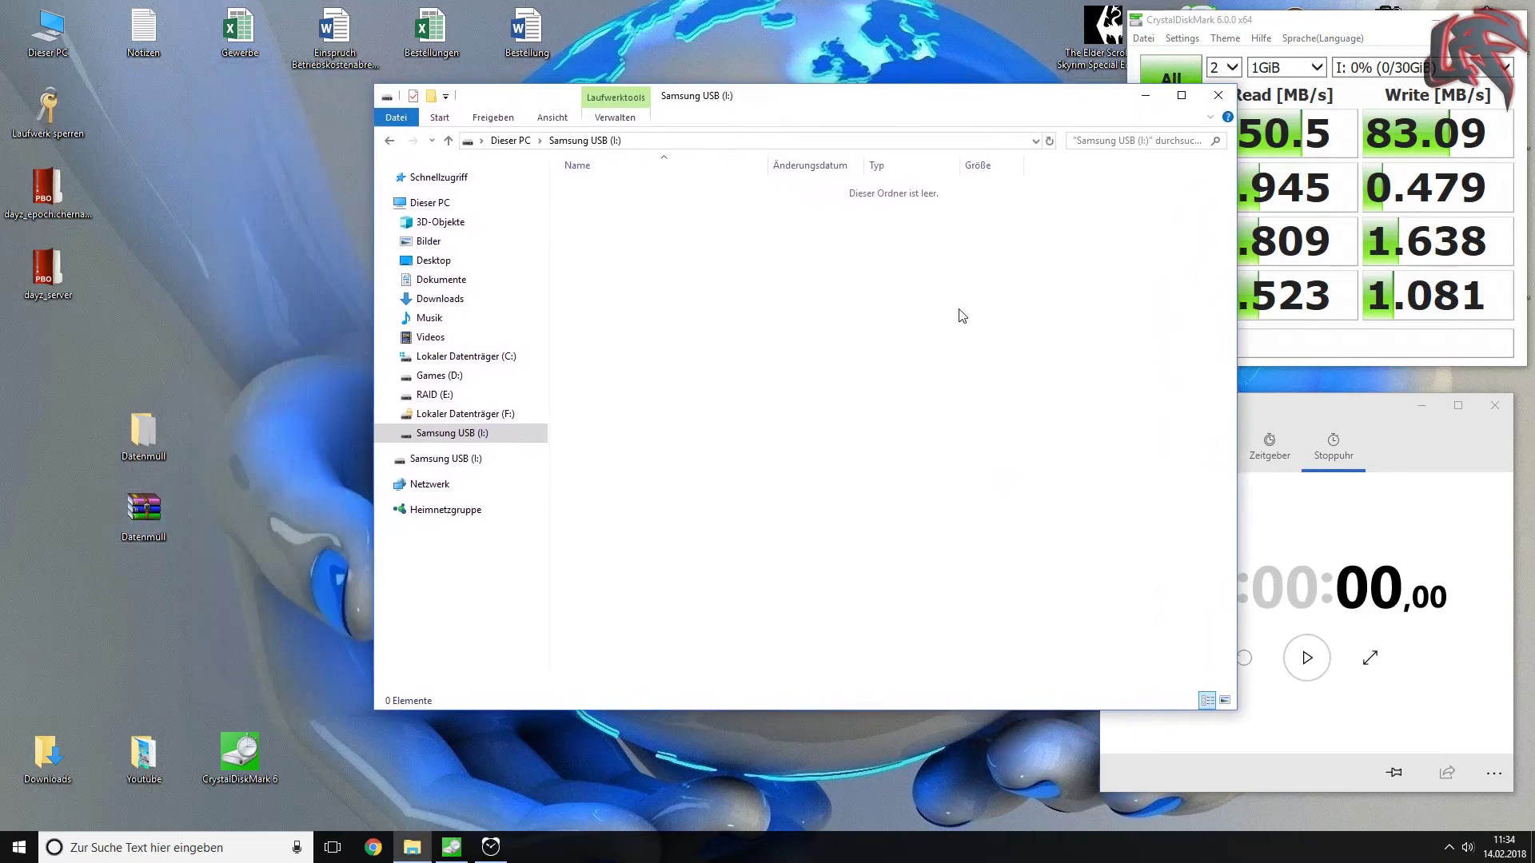
# - Try to time a copy of the Datenmüll archive from the desktop to the Samsung USB drive with the stopwatch
pyautogui.moveTo(142, 512); pyautogui.dragTo(1303, 655)
pyautogui.click(1307, 657)
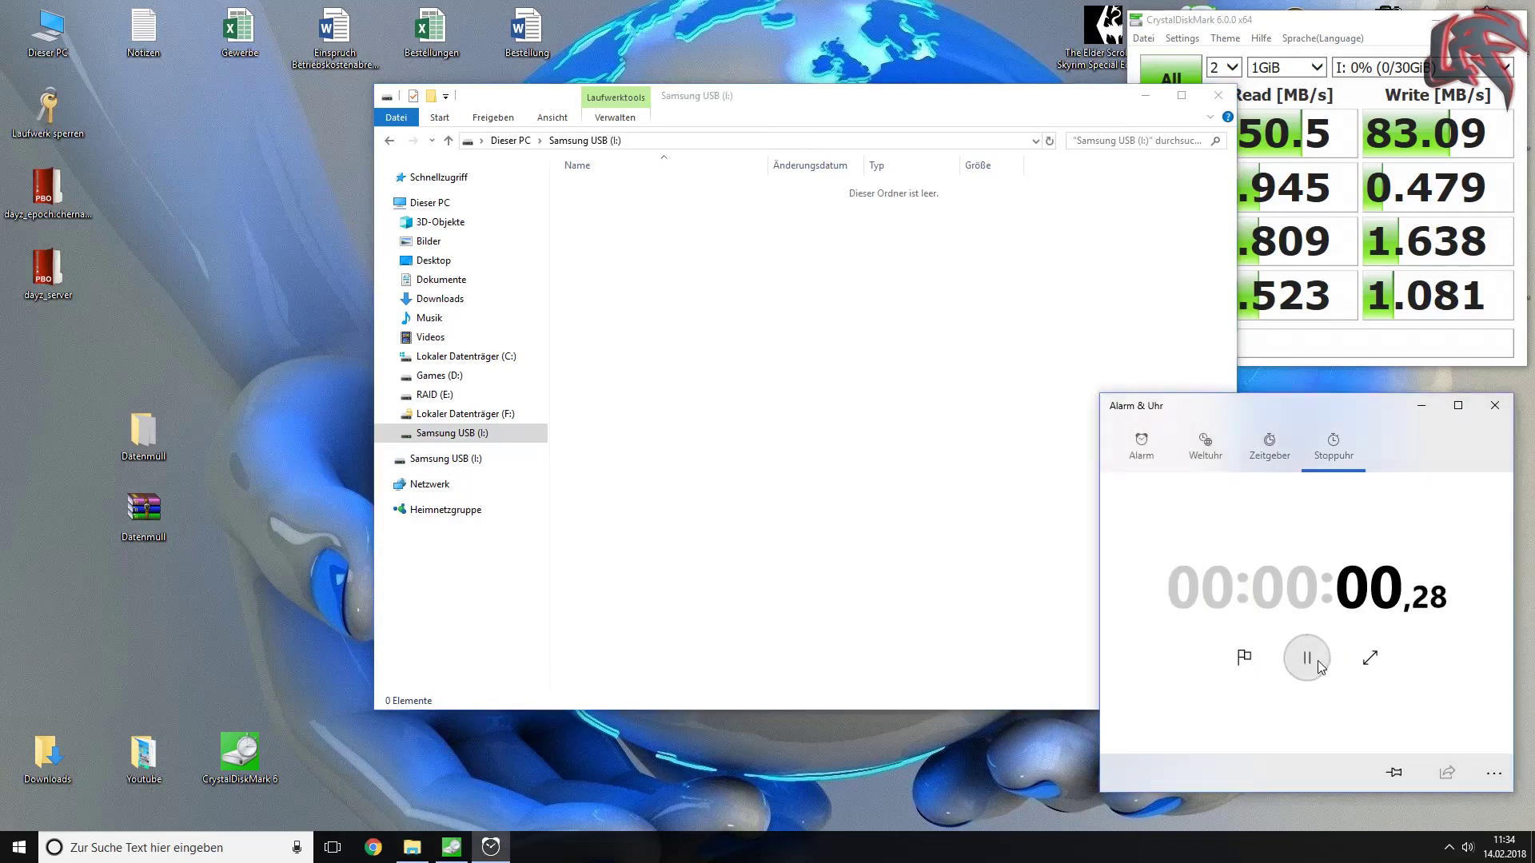
pyautogui.click(1306, 657)
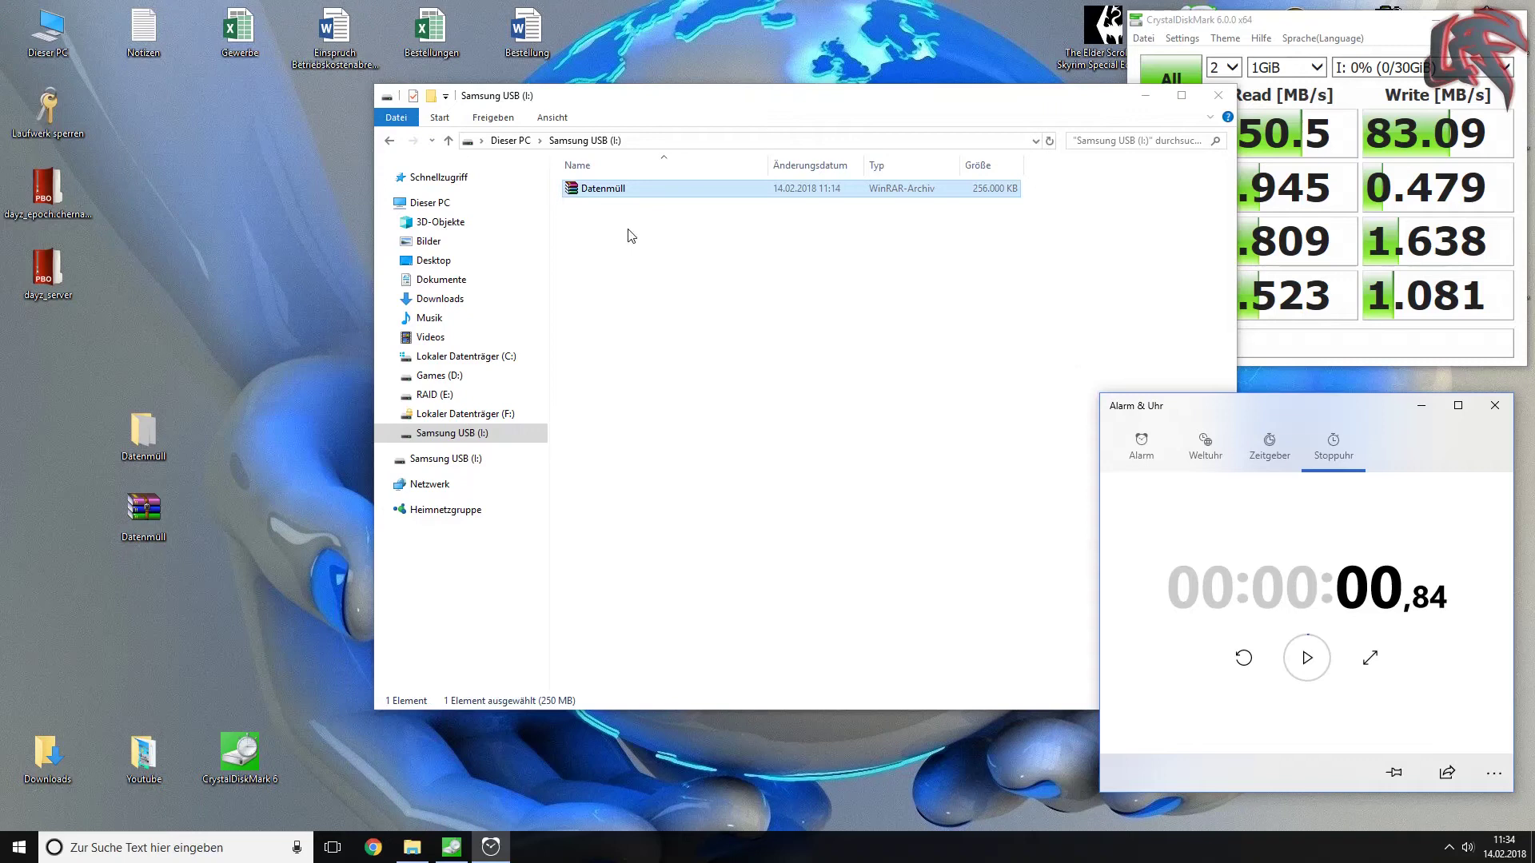
# - Delete the copied Datenmüll archive from the Samsung USB drive and arrange the Explorer and stopwatch windows side by side
pyautogui.rightClick(618, 194)
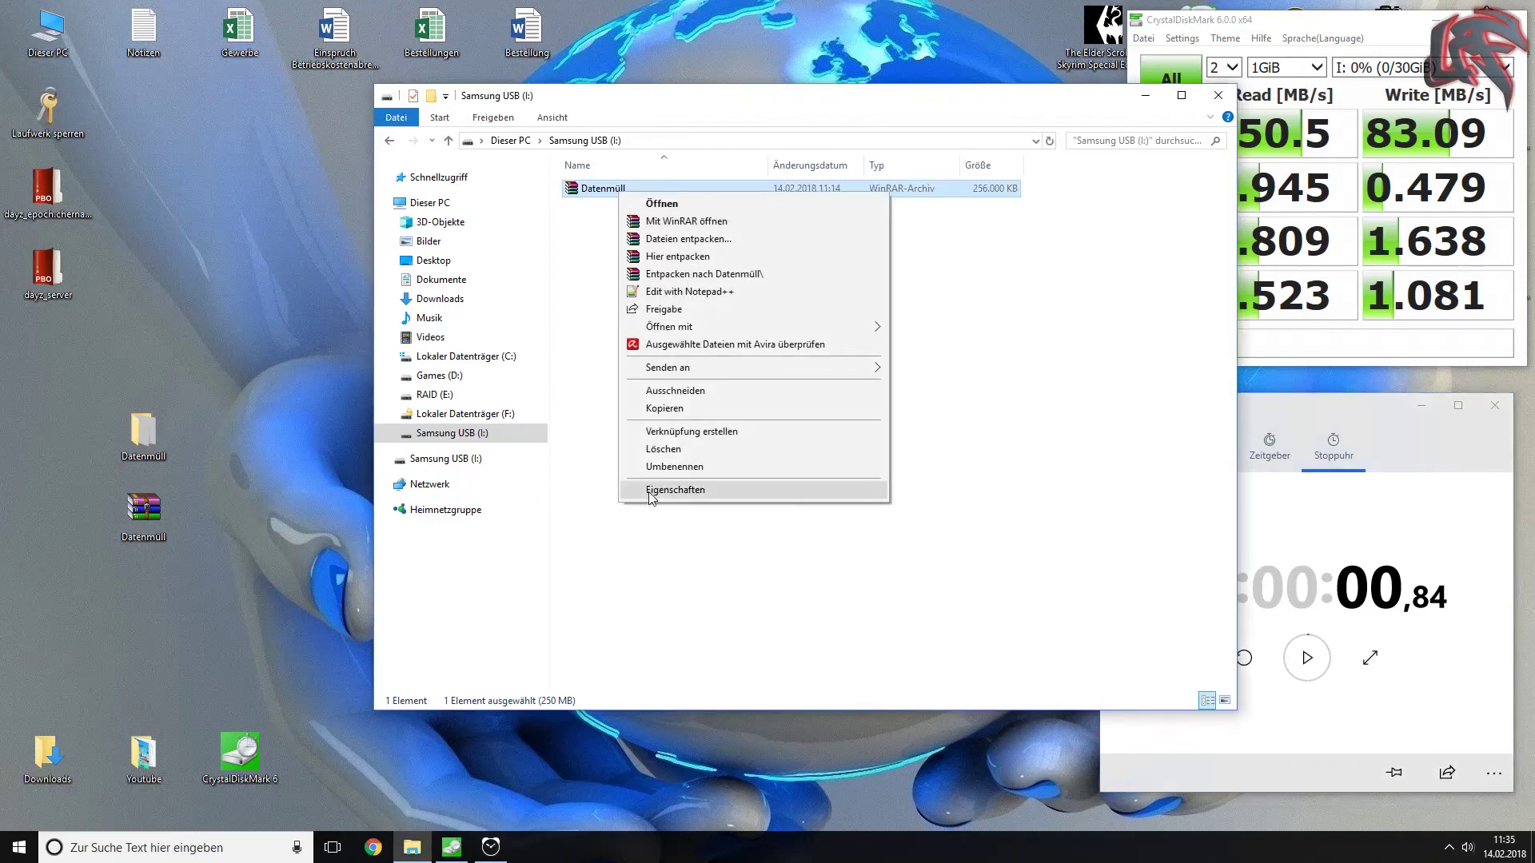
pyautogui.click(662, 450)
pyautogui.click(828, 487)
pyautogui.moveTo(889, 101); pyautogui.dragTo(741, 95)
pyautogui.moveTo(1311, 411); pyautogui.dragTo(1306, 378)
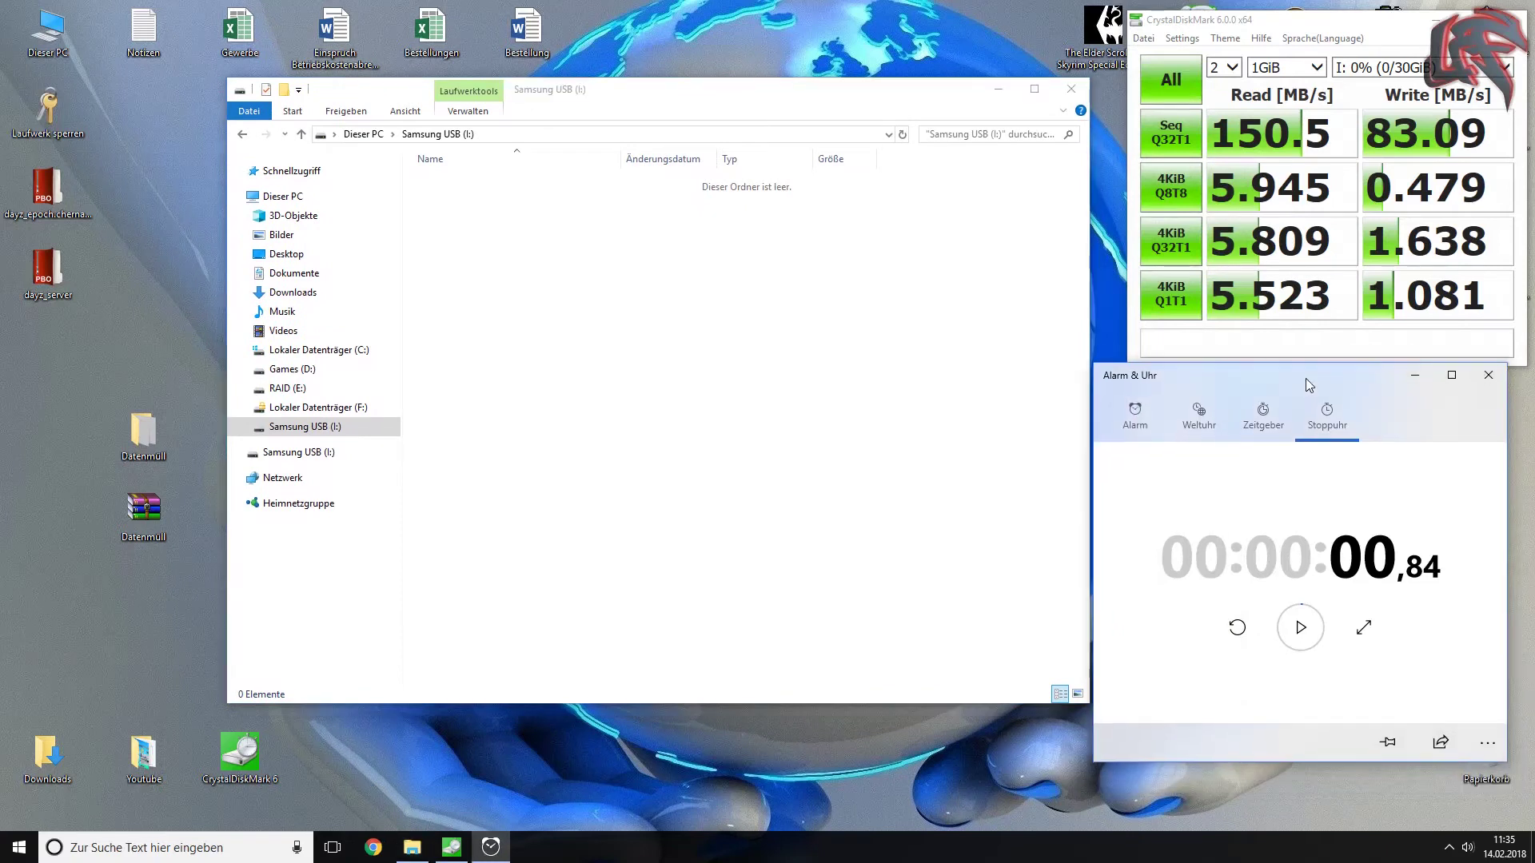
# - Copy the Datenmüll archive to the Samsung USB drive again, running the stopwatch until the transfer is complete
pyautogui.moveTo(144, 512); pyautogui.dragTo(1033, 552)
pyautogui.click(1301, 627)
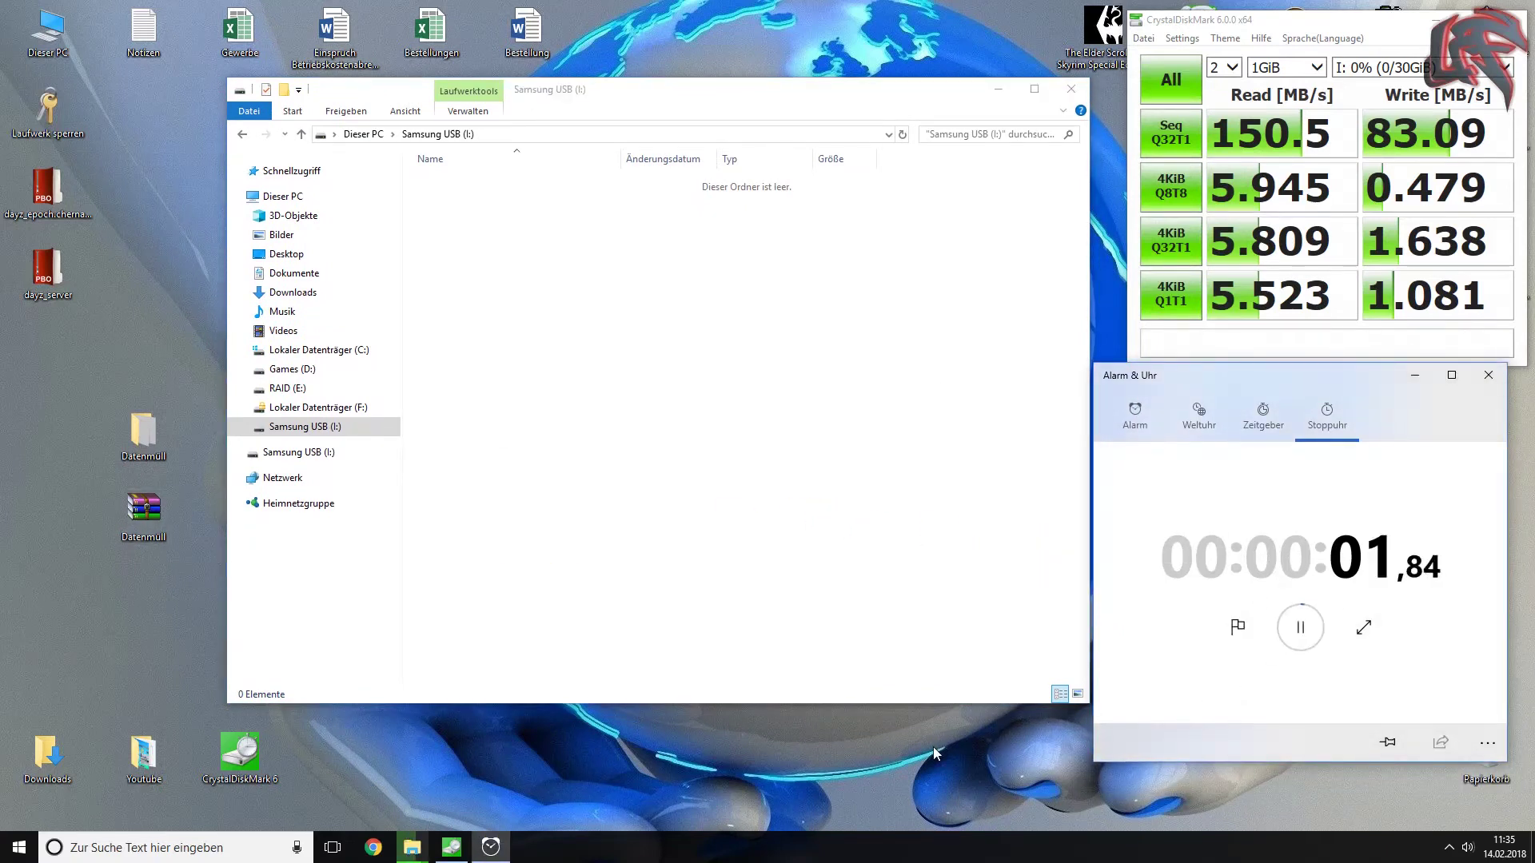
pyautogui.click(411, 848)
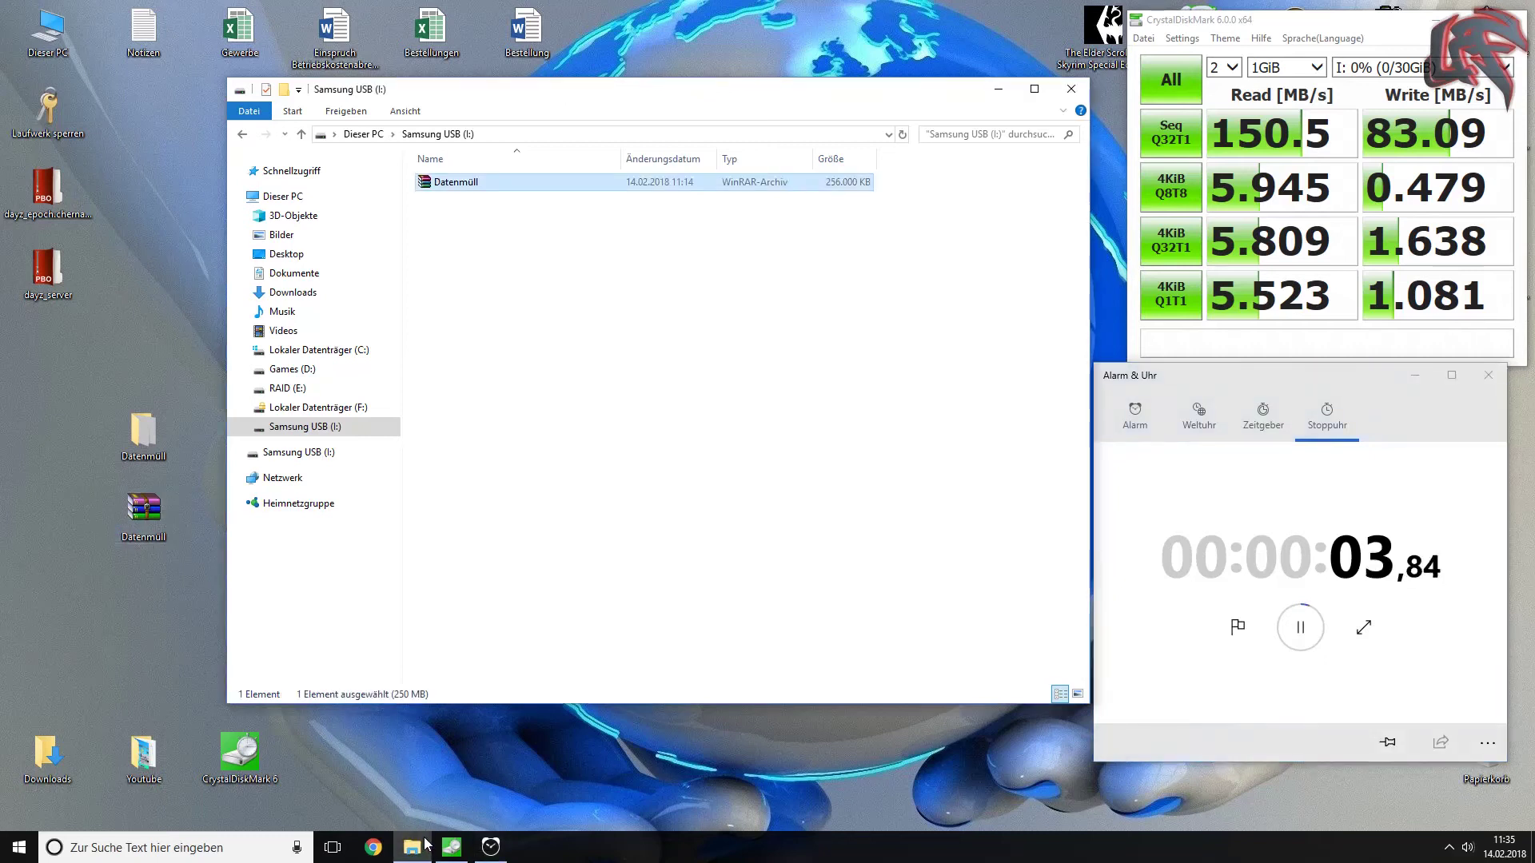
pyautogui.click(774, 464)
pyautogui.click(1301, 628)
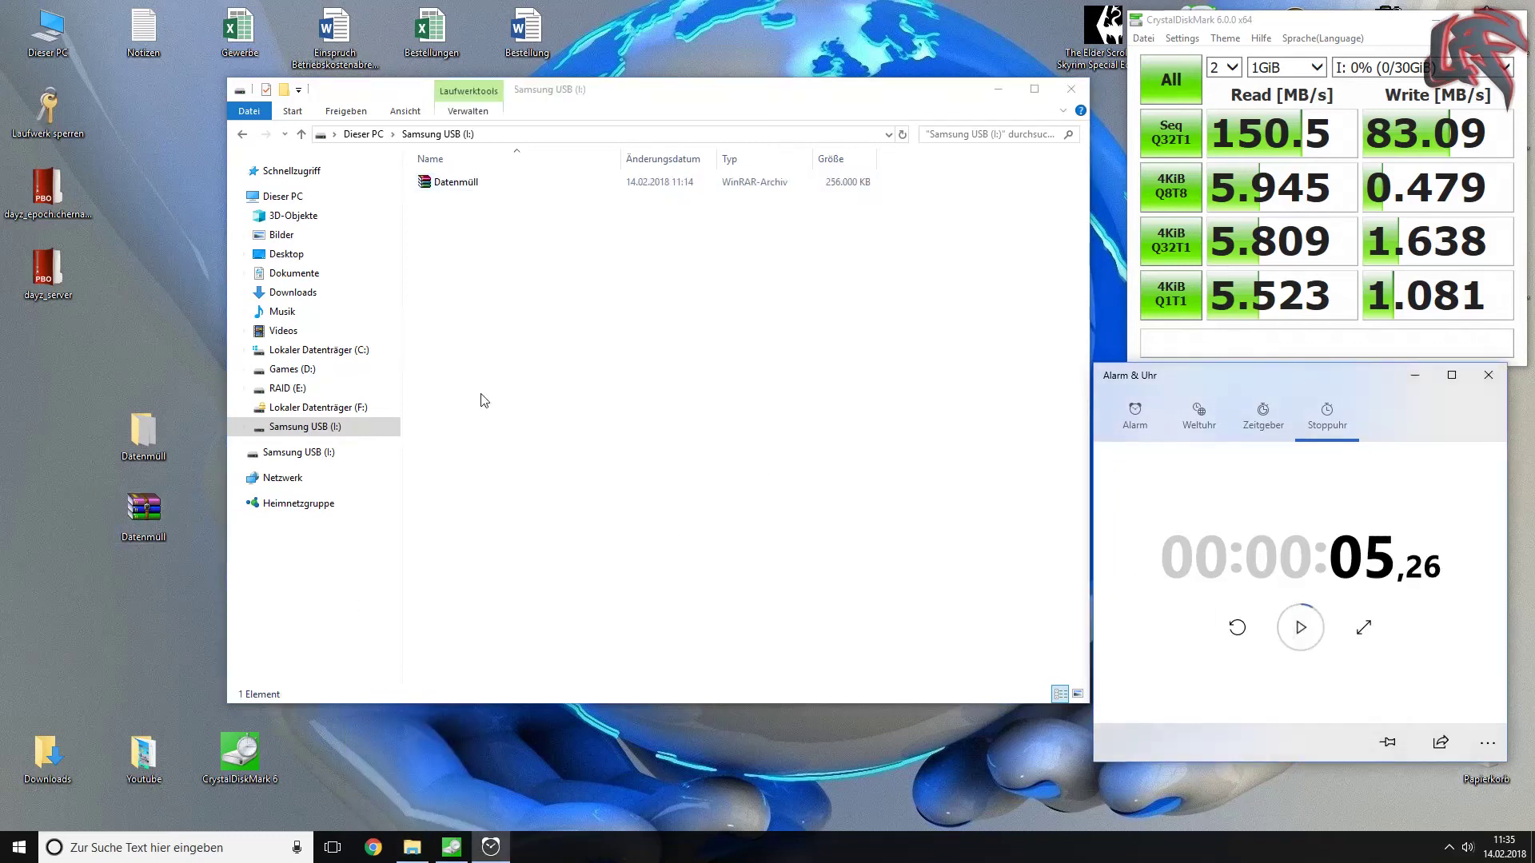
# - Shorten and reposition the Samsung USB window, shift the stopwatch window, and delete the copied Datenmüll archive from the drive
pyautogui.moveTo(912, 93); pyautogui.dragTo(888, 533)
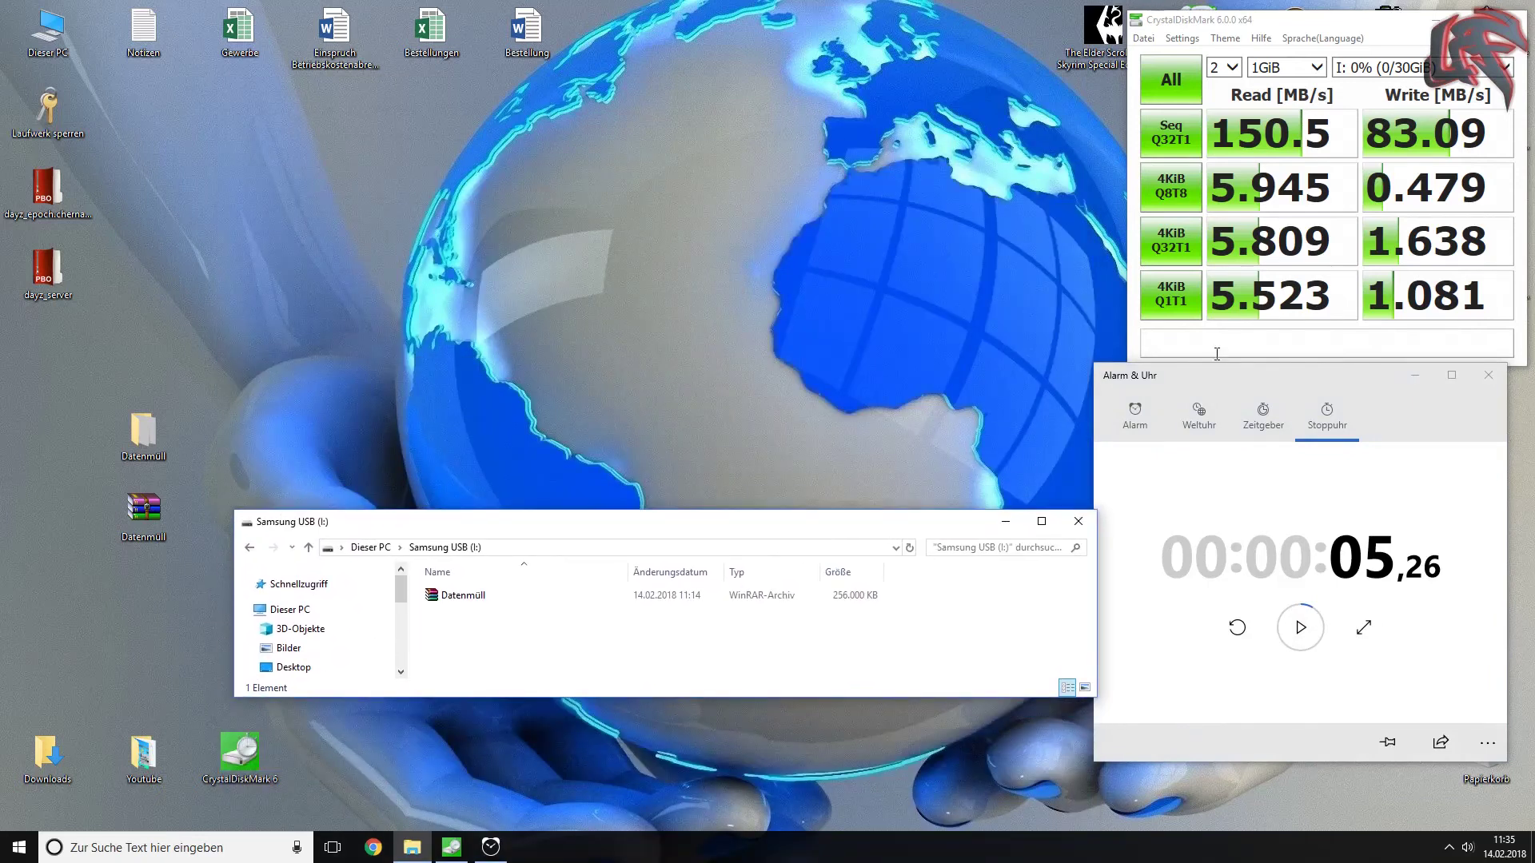
pyautogui.moveTo(1253, 381); pyautogui.dragTo(1237, 405)
pyautogui.click(463, 595)
pyautogui.rightClick(470, 599)
pyautogui.click(513, 539)
pyautogui.click(823, 495)
# - Repeat the archive copy from the desktop to the emptied Samsung USB drive, resuming and pausing the stopwatch around the transfer
pyautogui.moveTo(143, 510); pyautogui.dragTo(1065, 639)
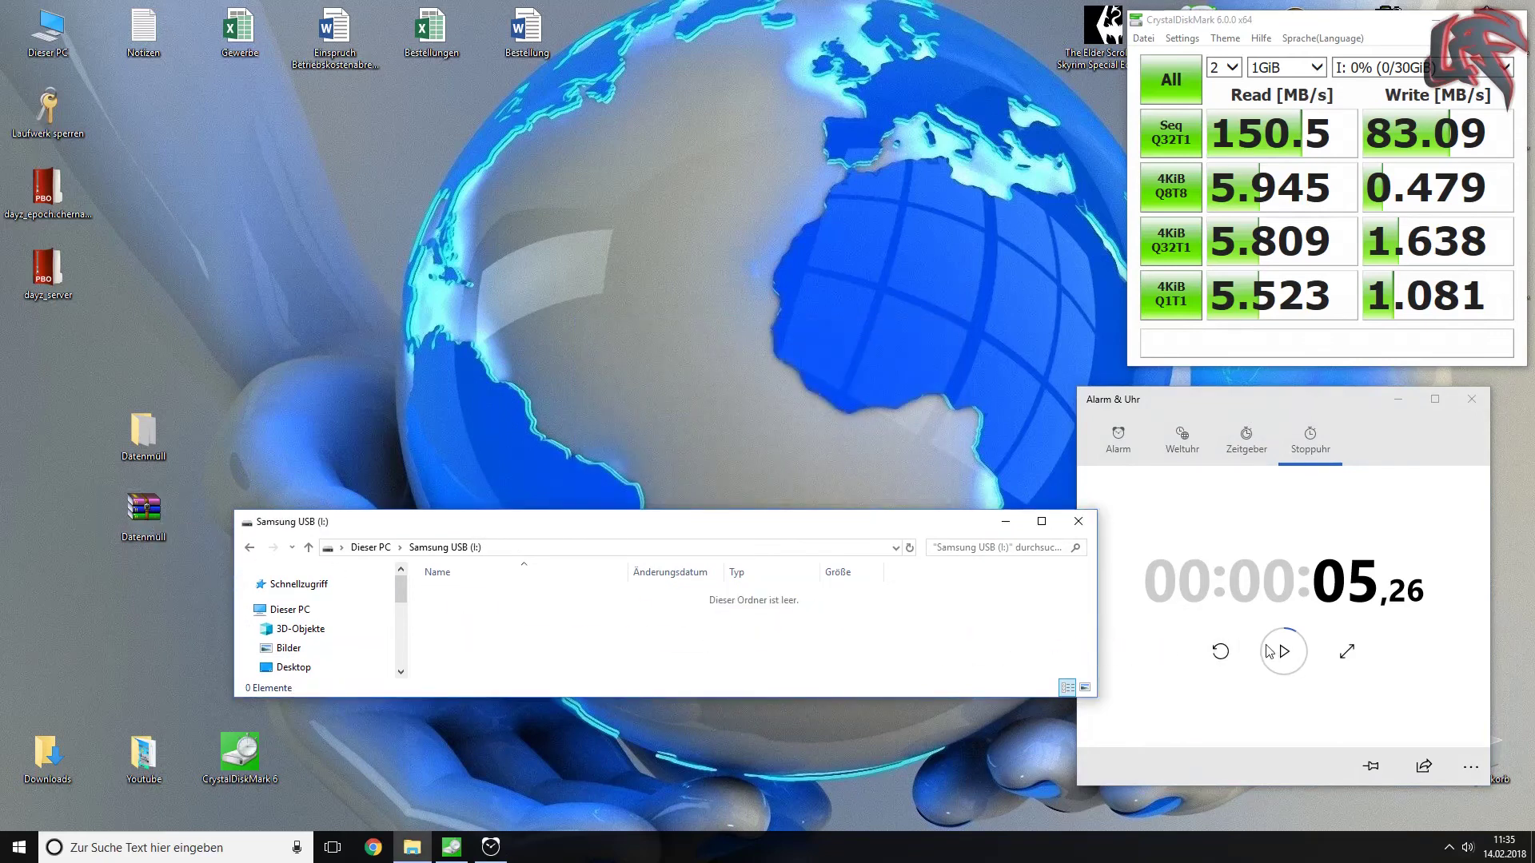
pyautogui.click(1284, 651)
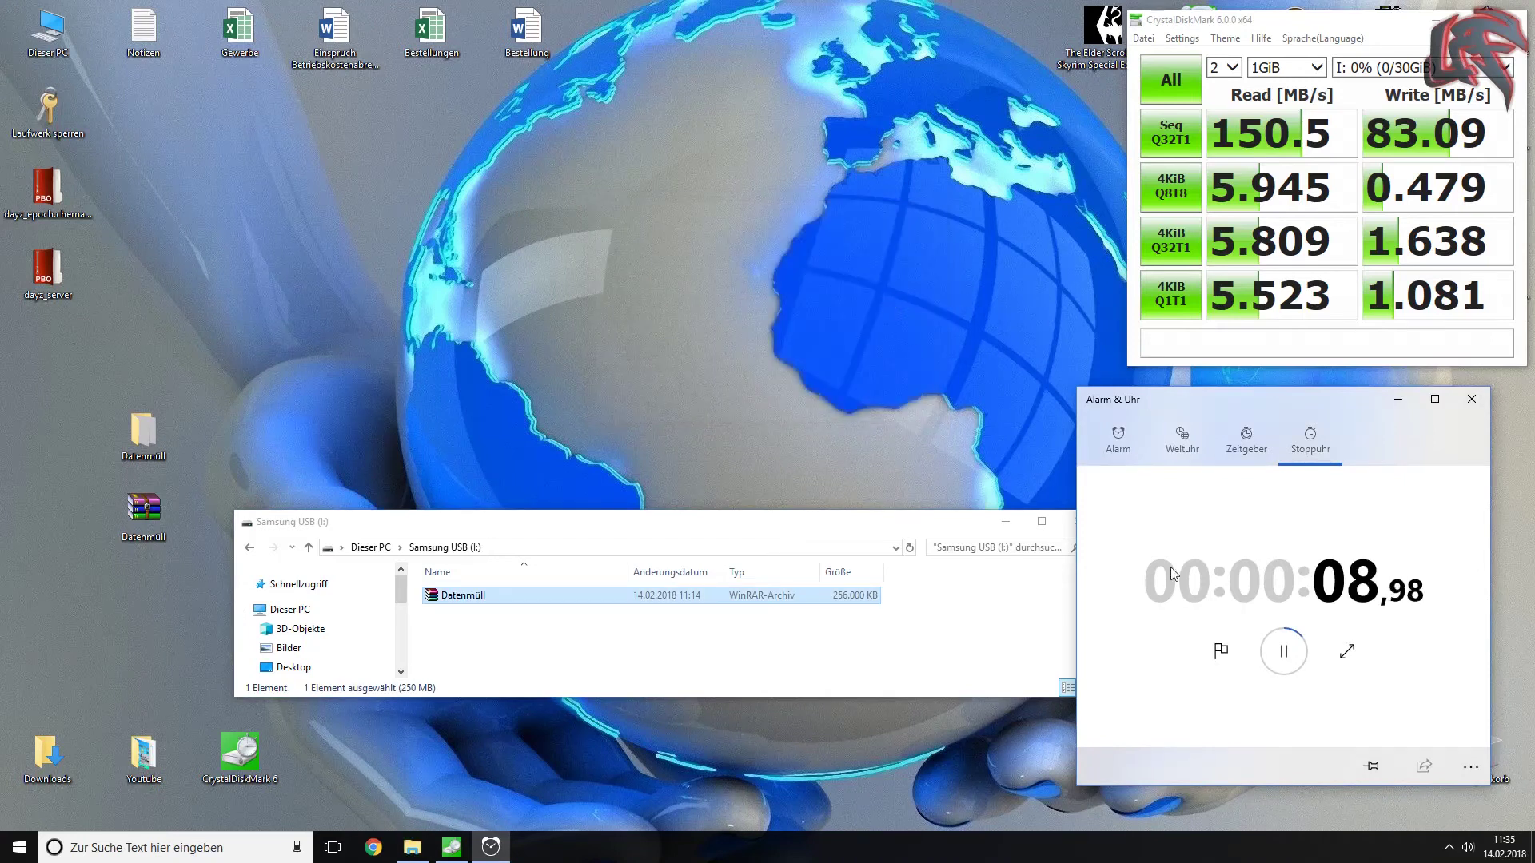
pyautogui.click(1286, 651)
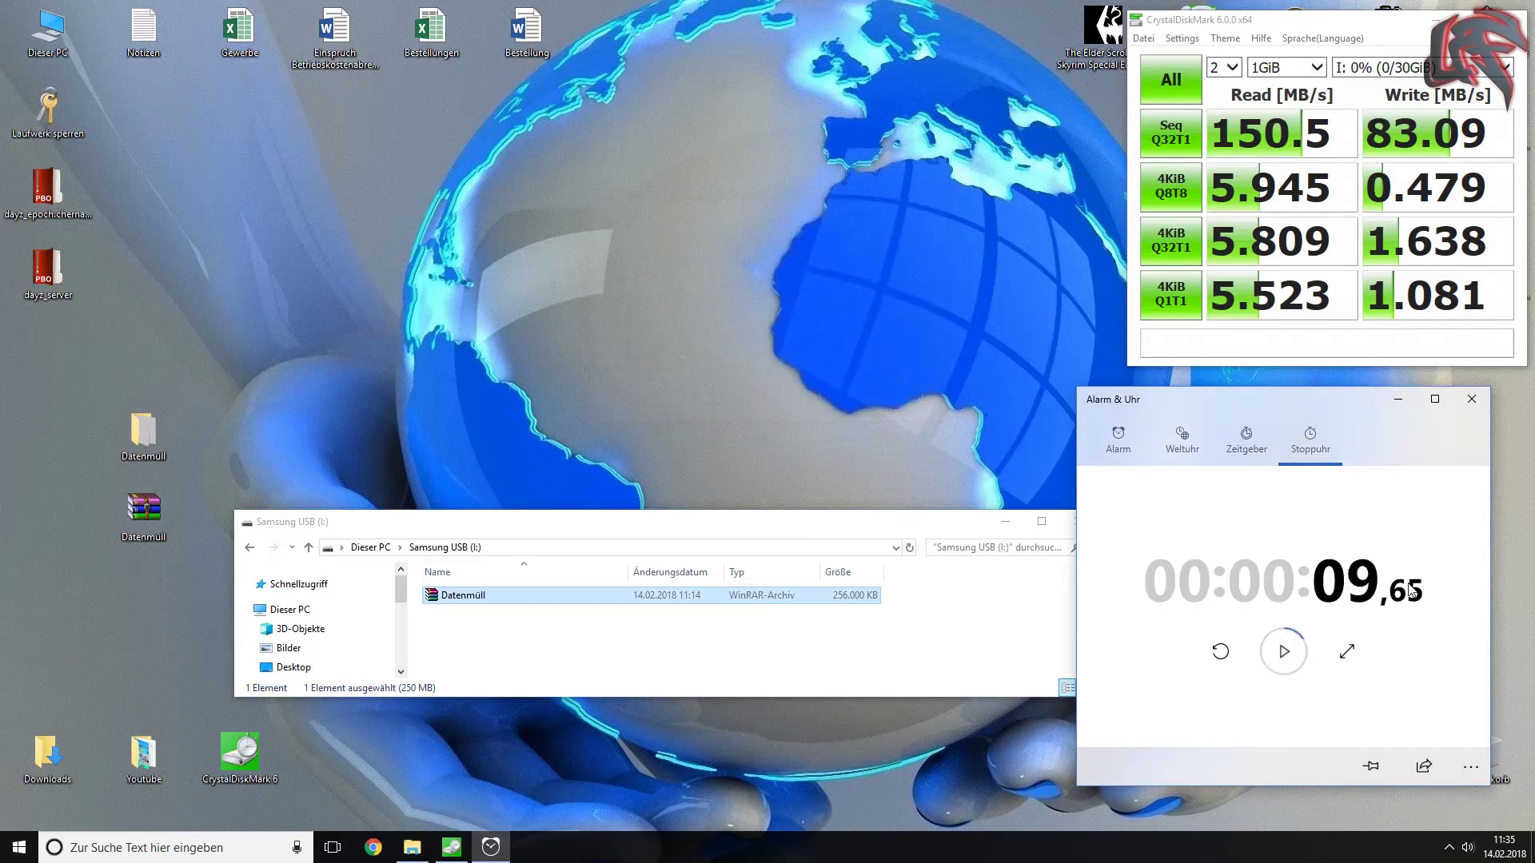
# - Reset the stopwatch and delete the copied Datenmüll archive from the Samsung USB drive
pyautogui.click(1221, 652)
pyautogui.rightClick(446, 597)
pyautogui.click(467, 545)
pyautogui.click(828, 485)
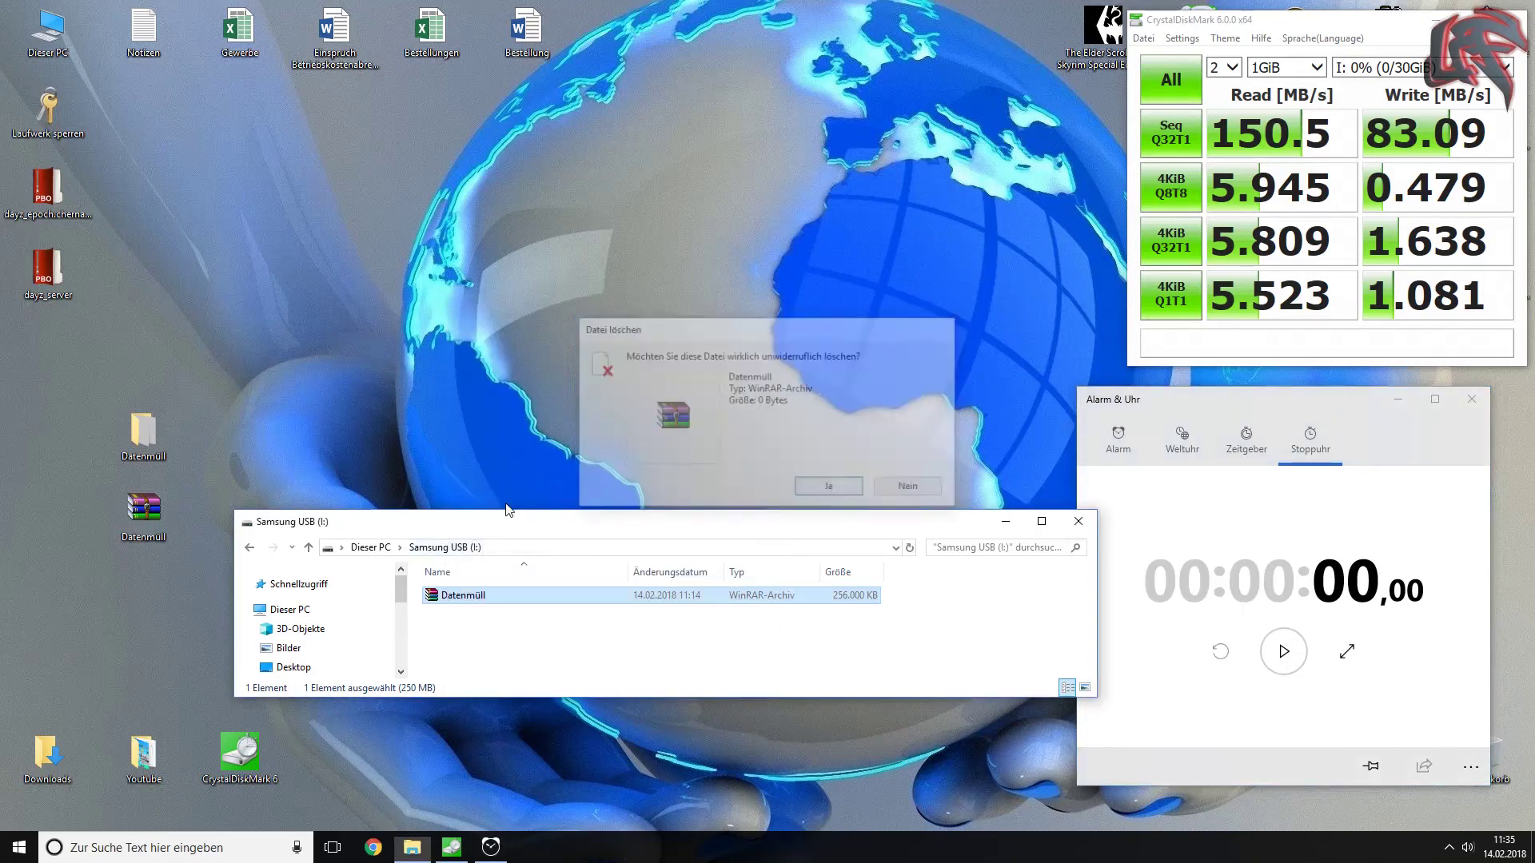
# - Copy the Datenmüll archive from the desktop to the Samsung USB drive without the stopwatch, and delete that copy
pyautogui.moveTo(144, 511); pyautogui.dragTo(572, 659)
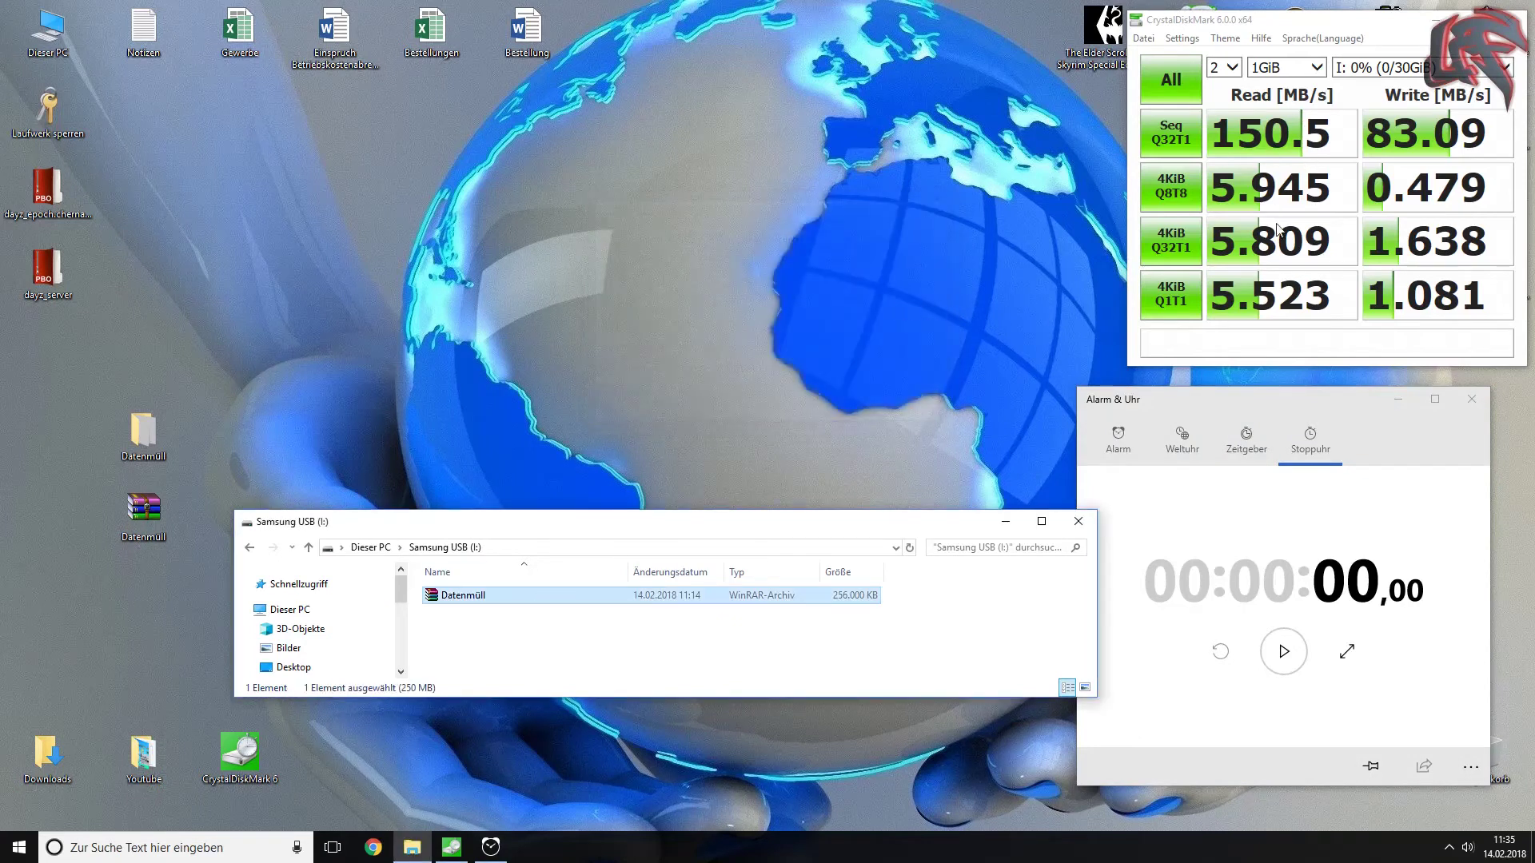
pyautogui.rightClick(473, 596)
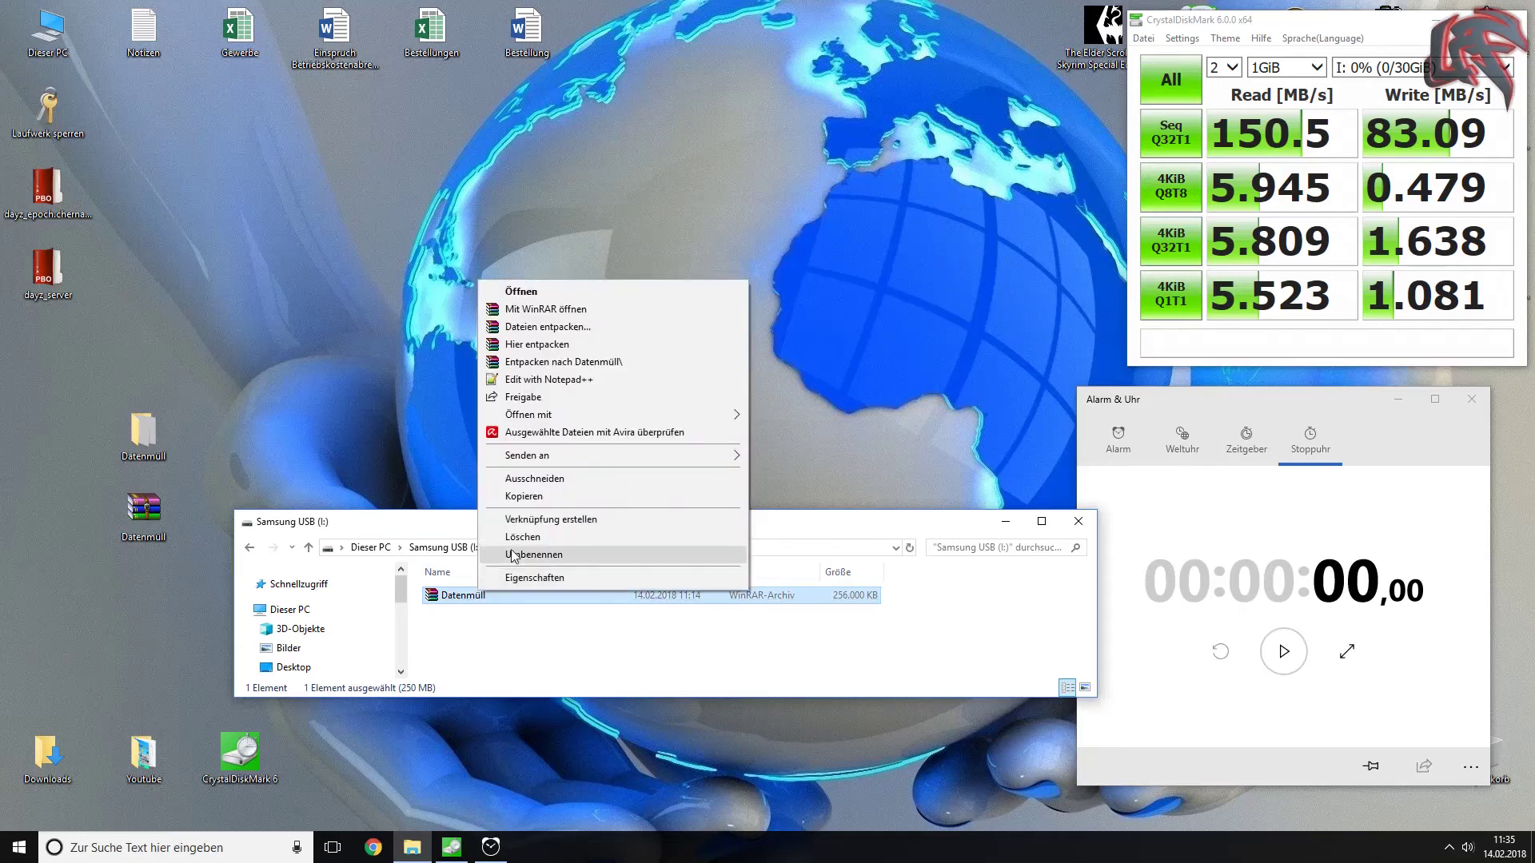
pyautogui.click(526, 542)
pyautogui.press('Return')
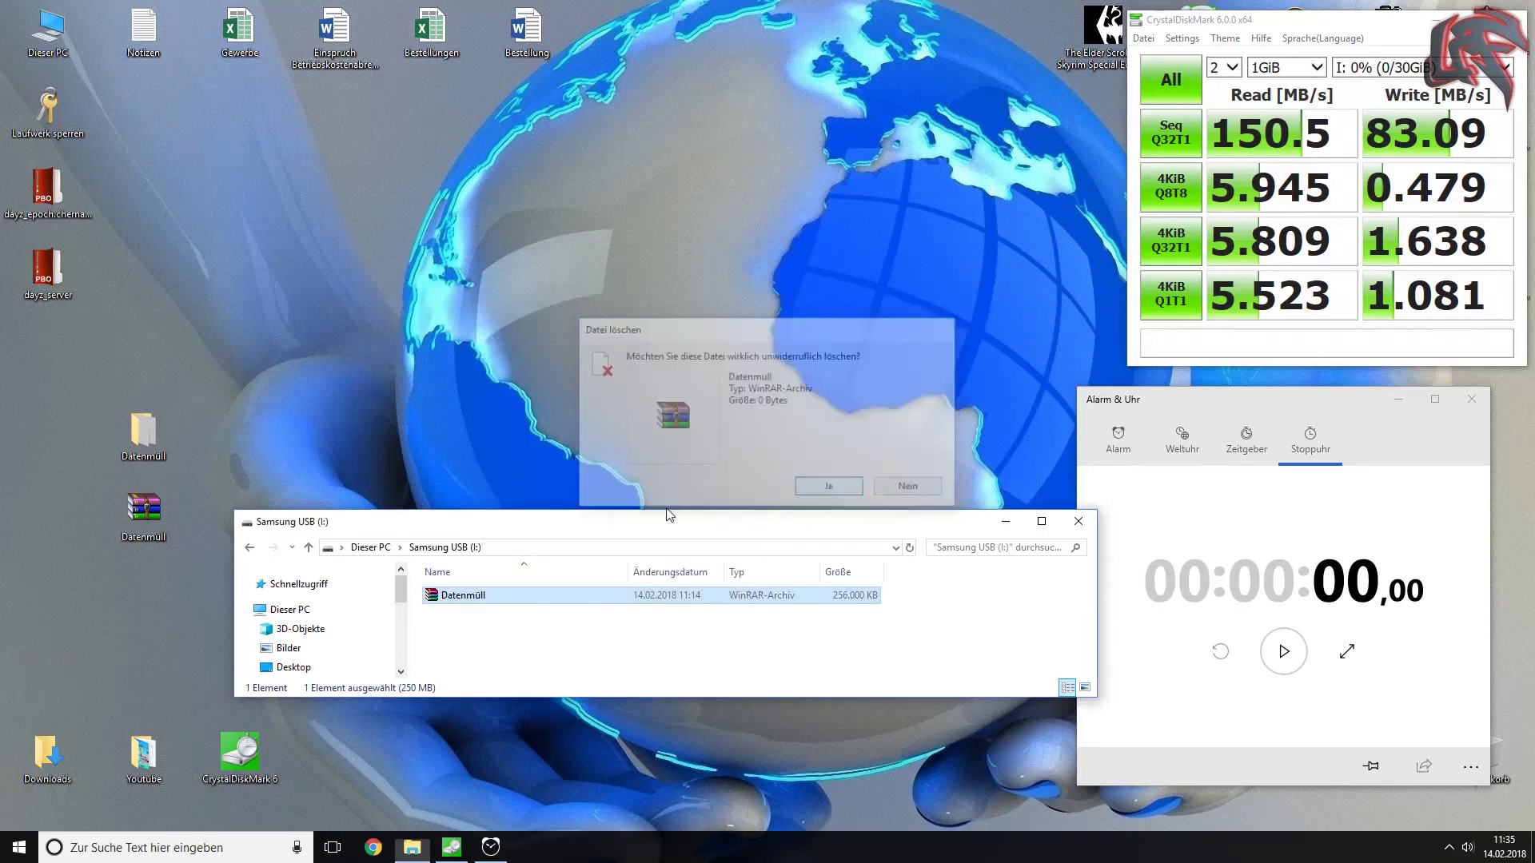
# - Start copying the Datenmüll folder from the desktop to the Samsung USB drive and check the properties of one PNG file in the source folder
pyautogui.moveTo(142, 432); pyautogui.dragTo(838, 467)
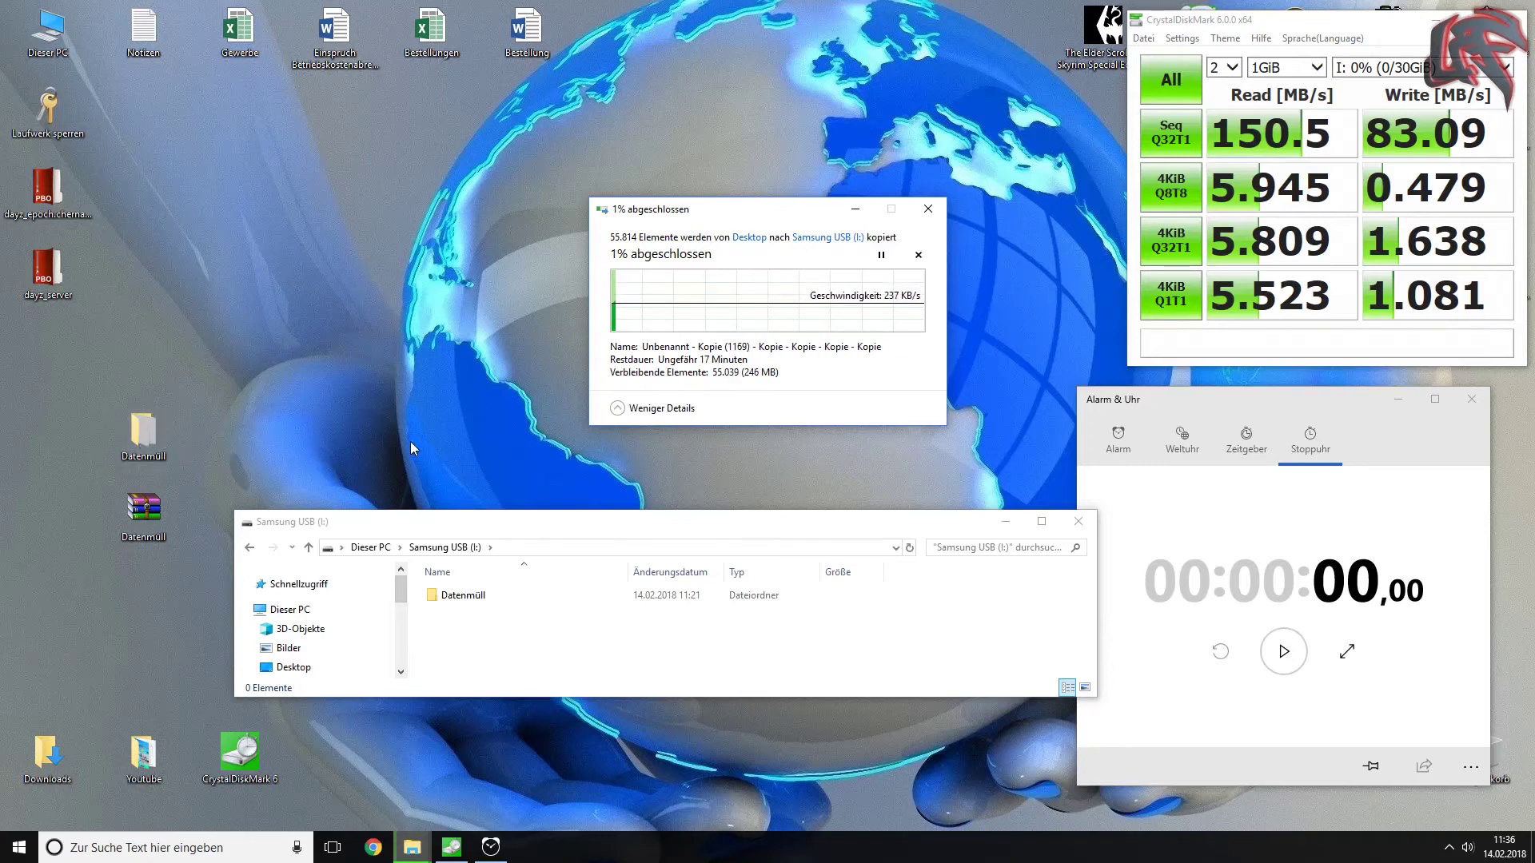
pyautogui.rightClick(147, 424)
pyautogui.doubleClick(163, 421)
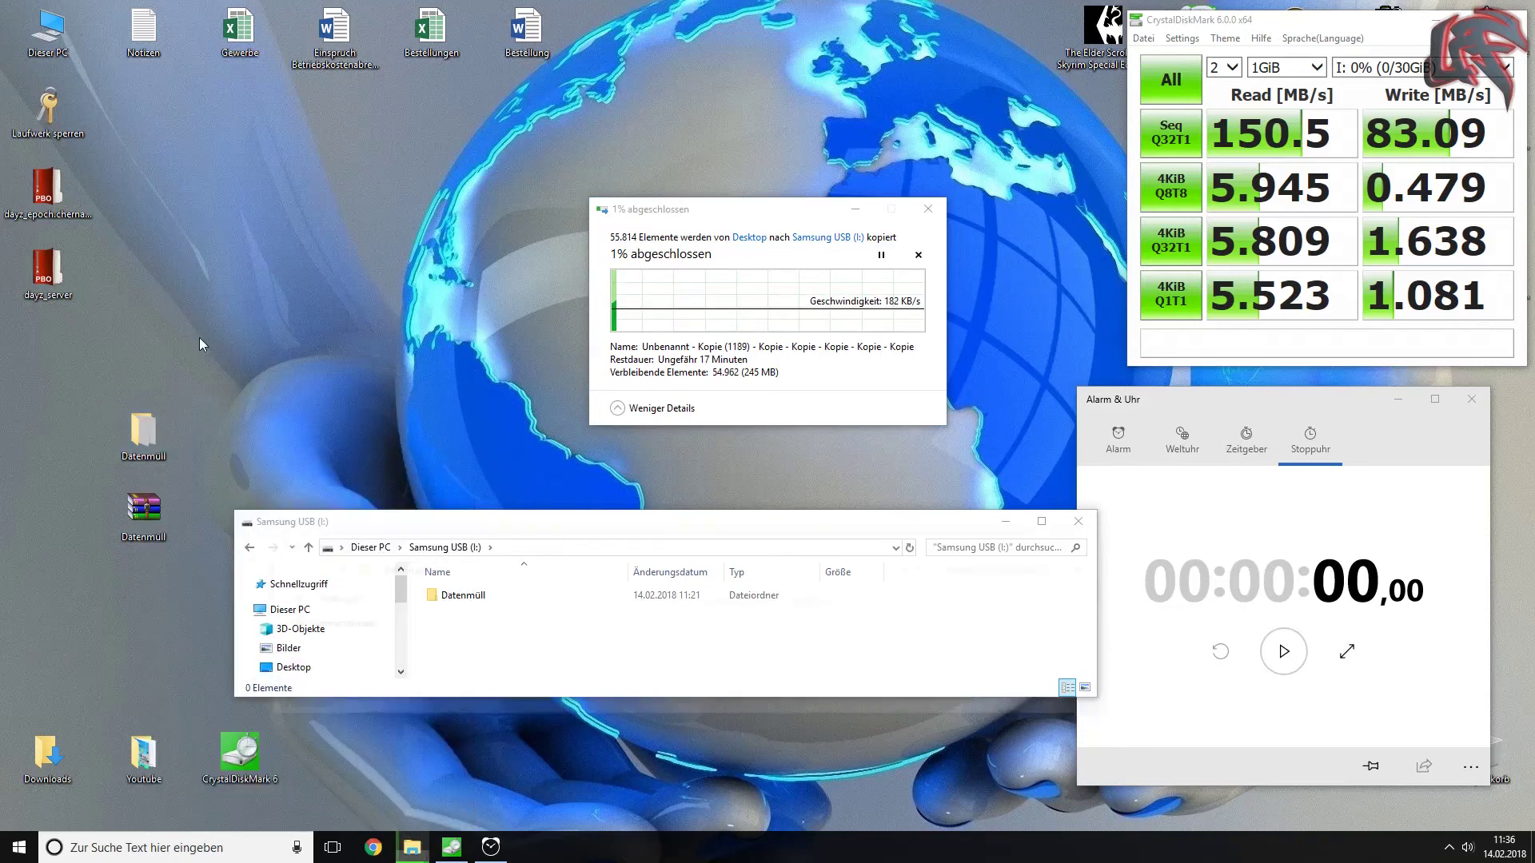
pyautogui.rightClick(496, 625)
pyautogui.click(601, 615)
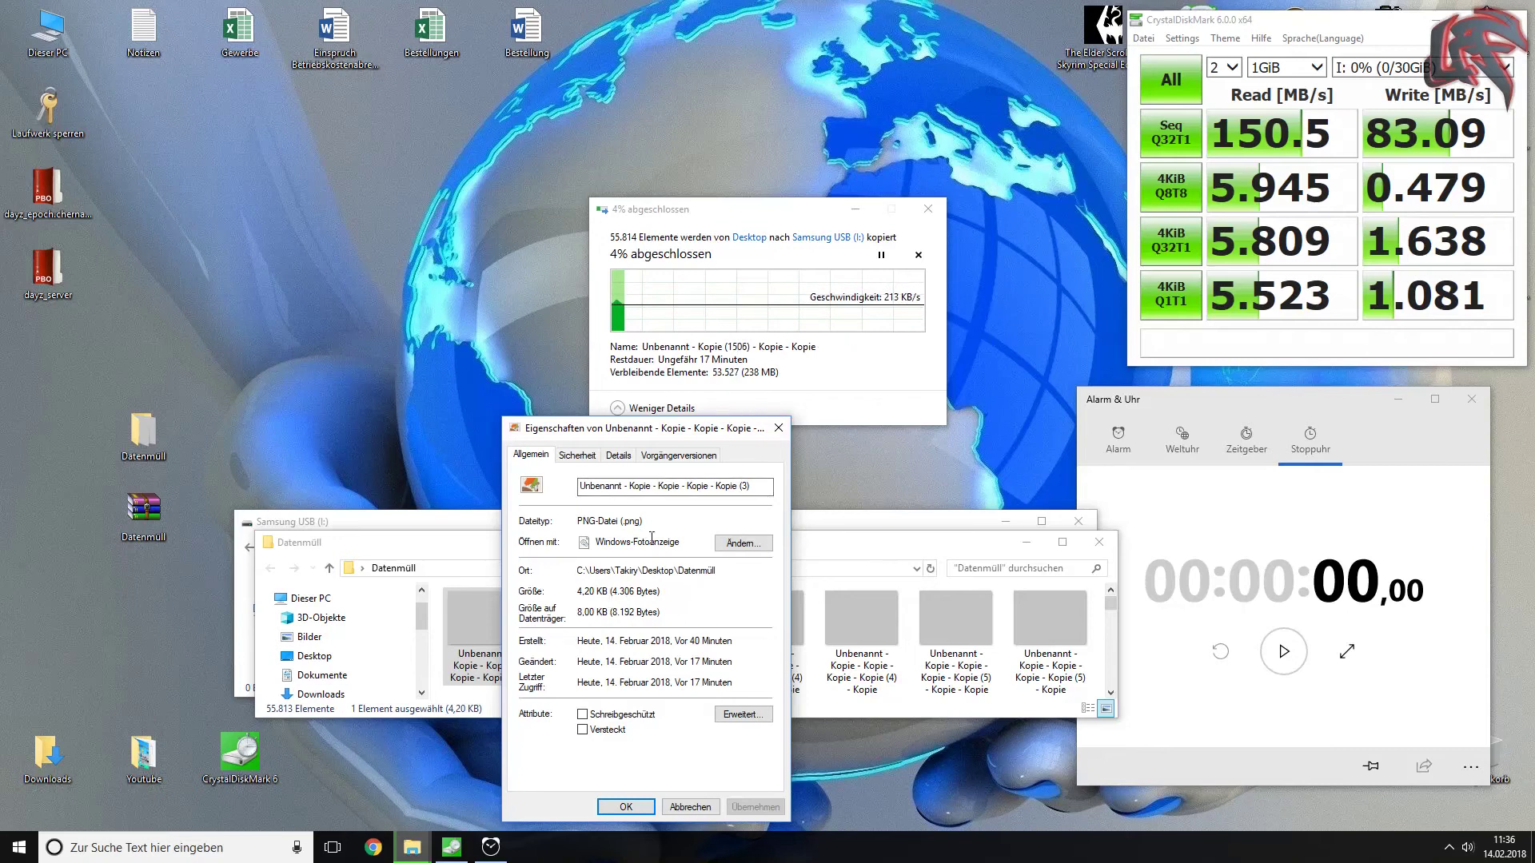
pyautogui.click(777, 428)
# - Move the copy progress dialog higher on the screen and put the desktop Datenmüll archive into the open Datenmüll folder
pyautogui.moveTo(756, 206); pyautogui.dragTo(723, 103)
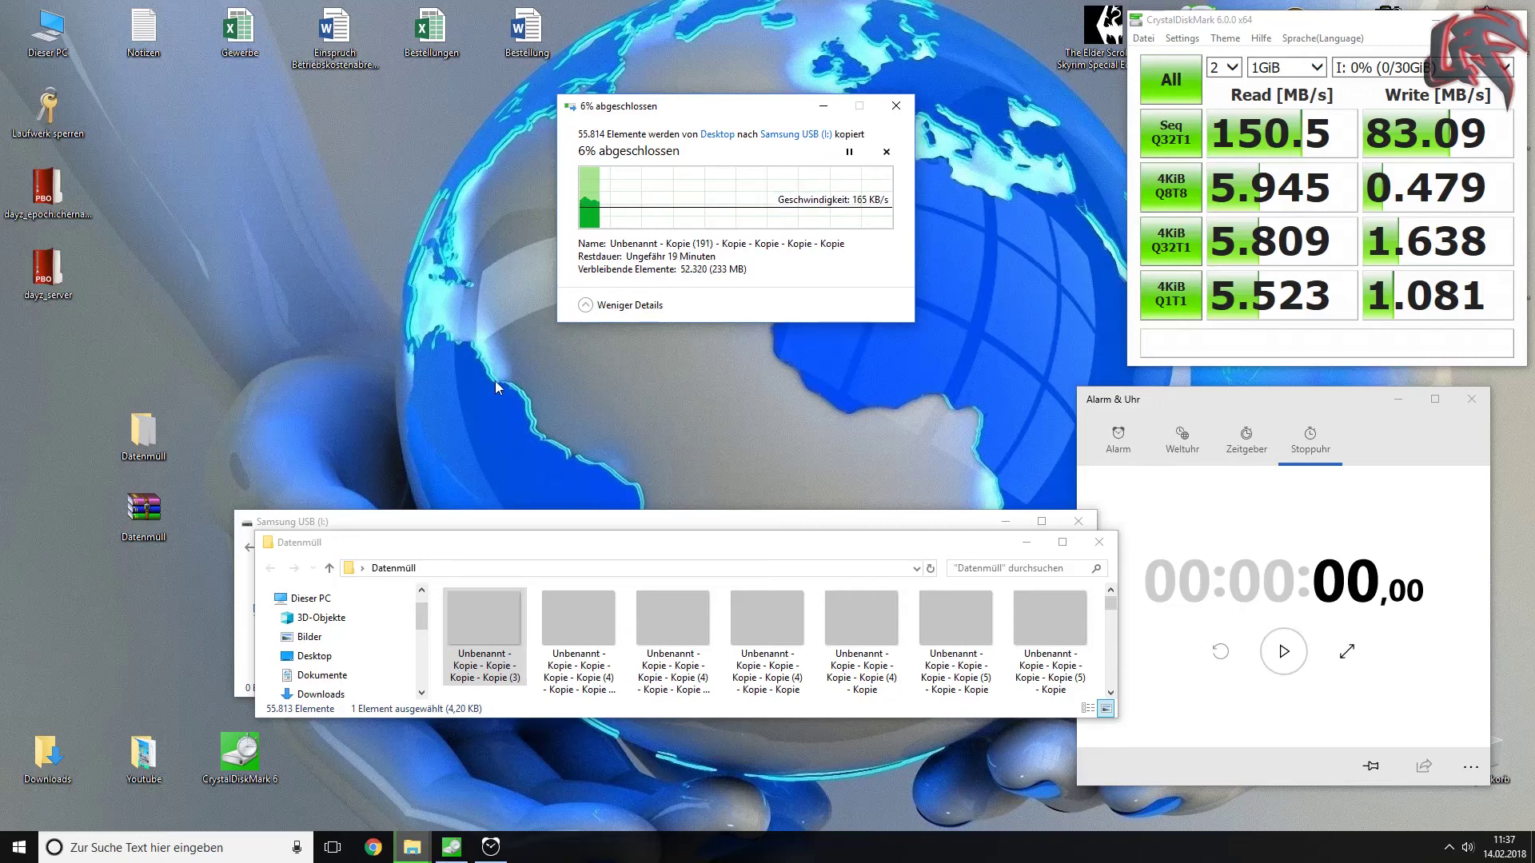
pyautogui.moveTo(144, 508); pyautogui.dragTo(620, 649)
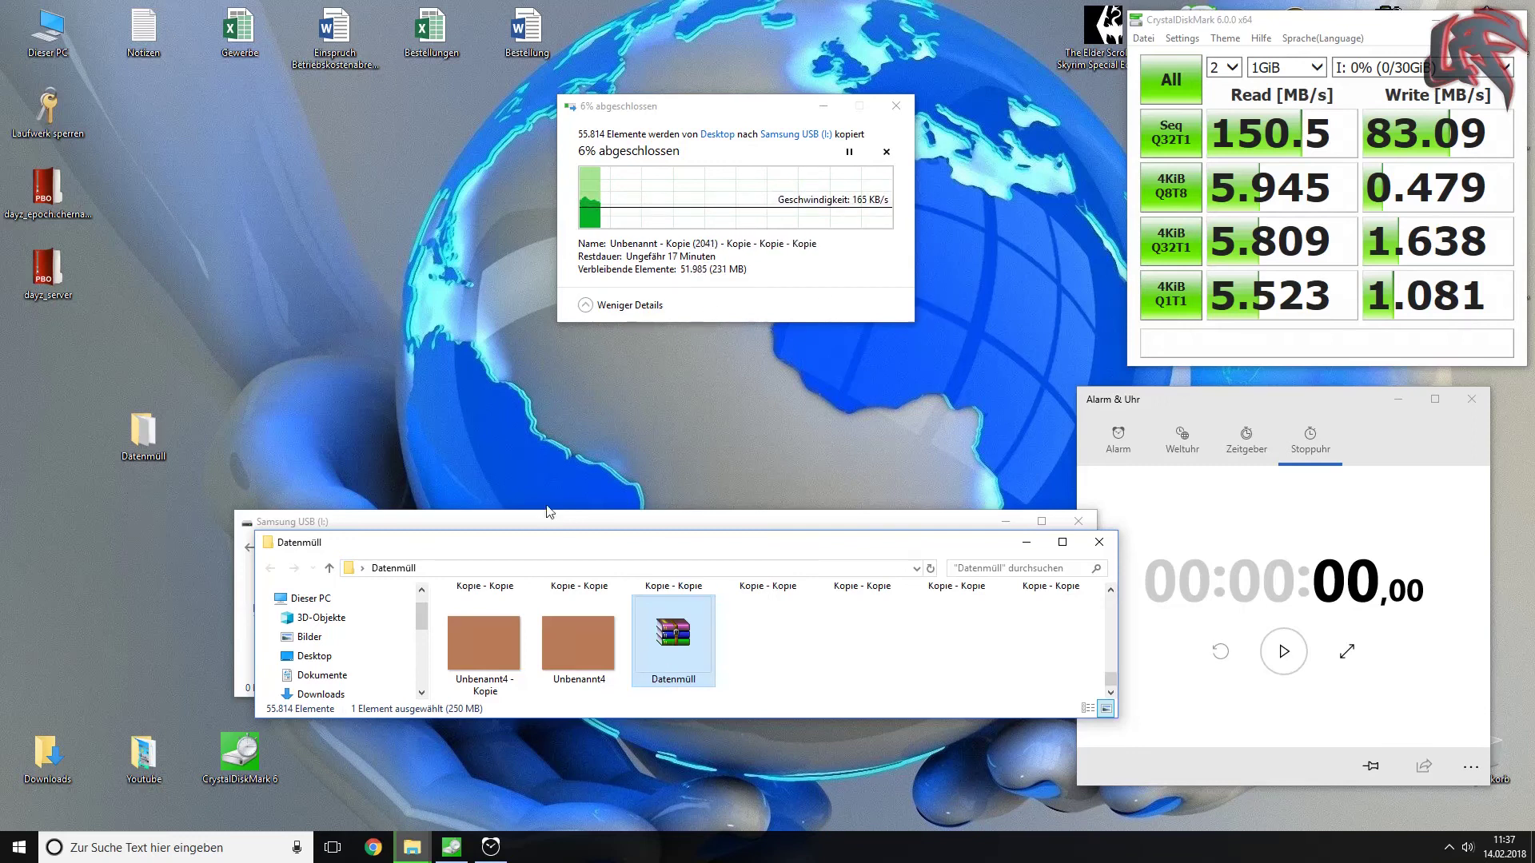
pyautogui.moveTo(716, 104); pyautogui.dragTo(717, 61)
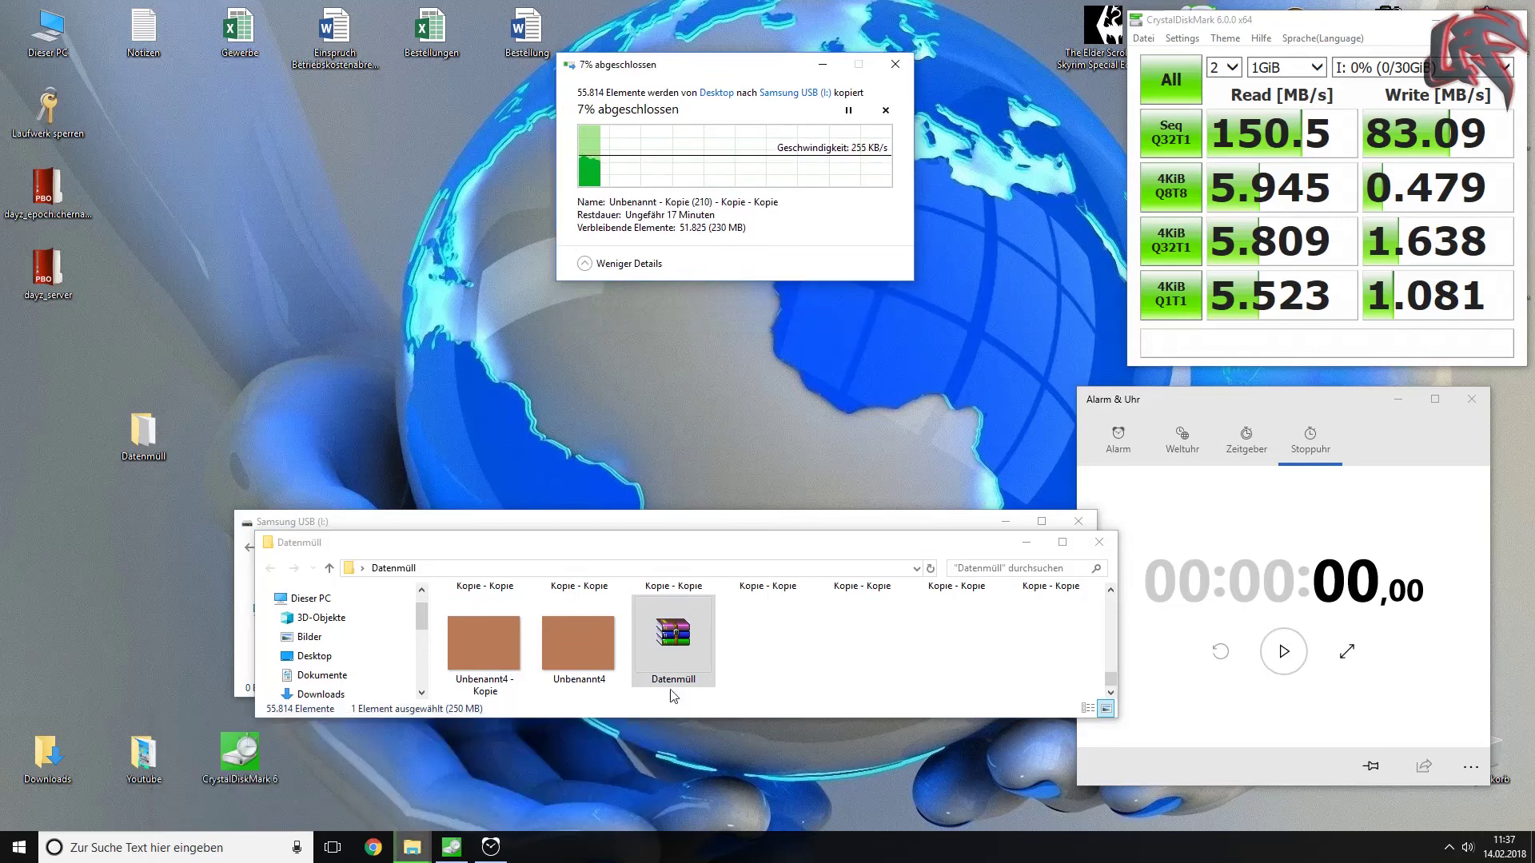
# - Move the Datenmüll archive out of the Datenmüll folder back to the desktop and close the folder window
pyautogui.rightClick(691, 651)
pyautogui.click(736, 541)
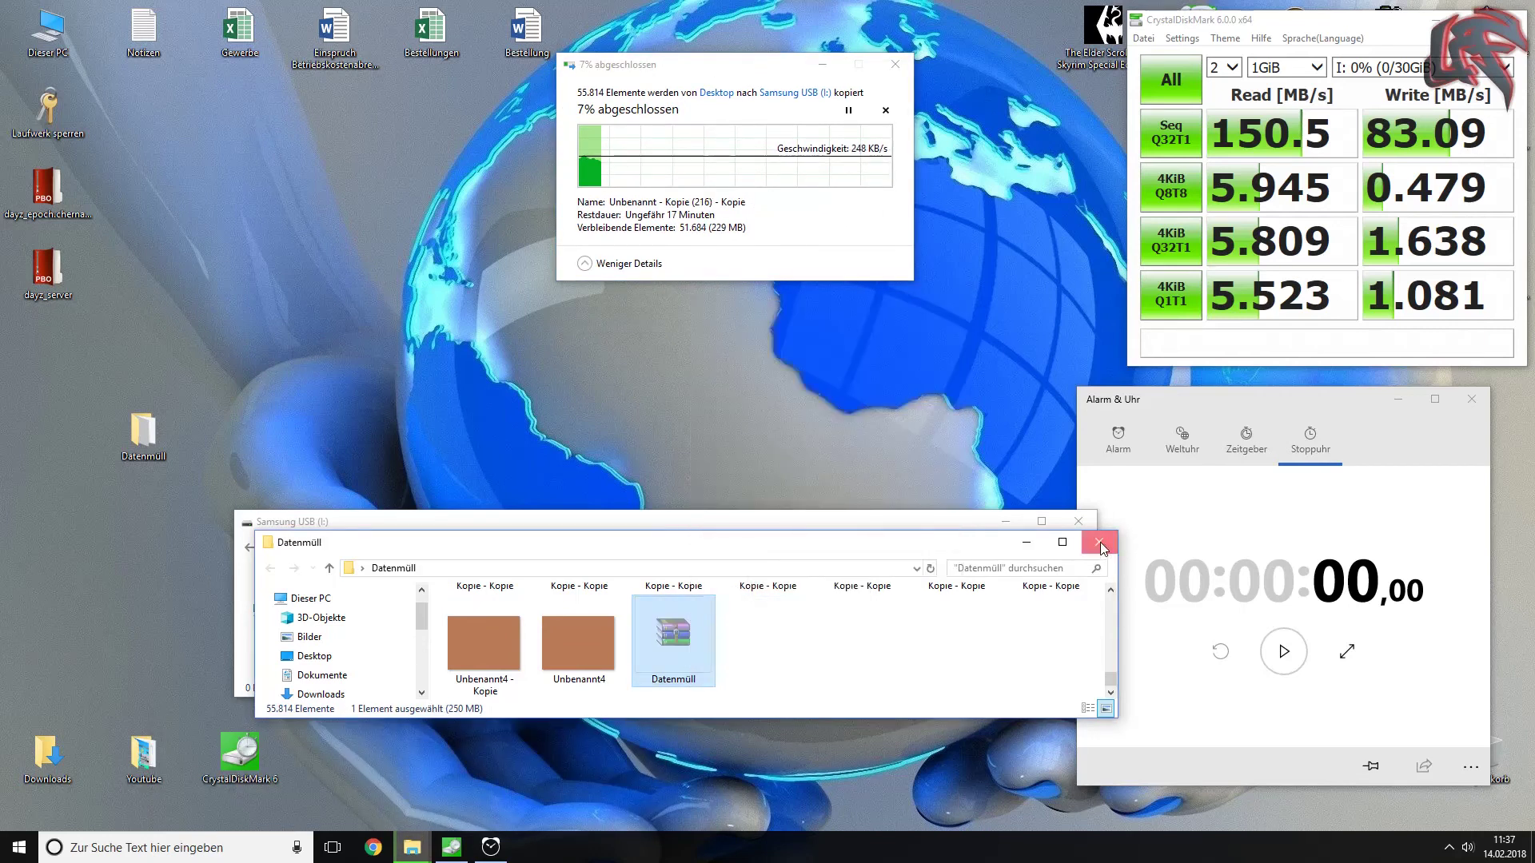
pyautogui.click(1099, 542)
pyautogui.rightClick(133, 518)
pyautogui.click(182, 608)
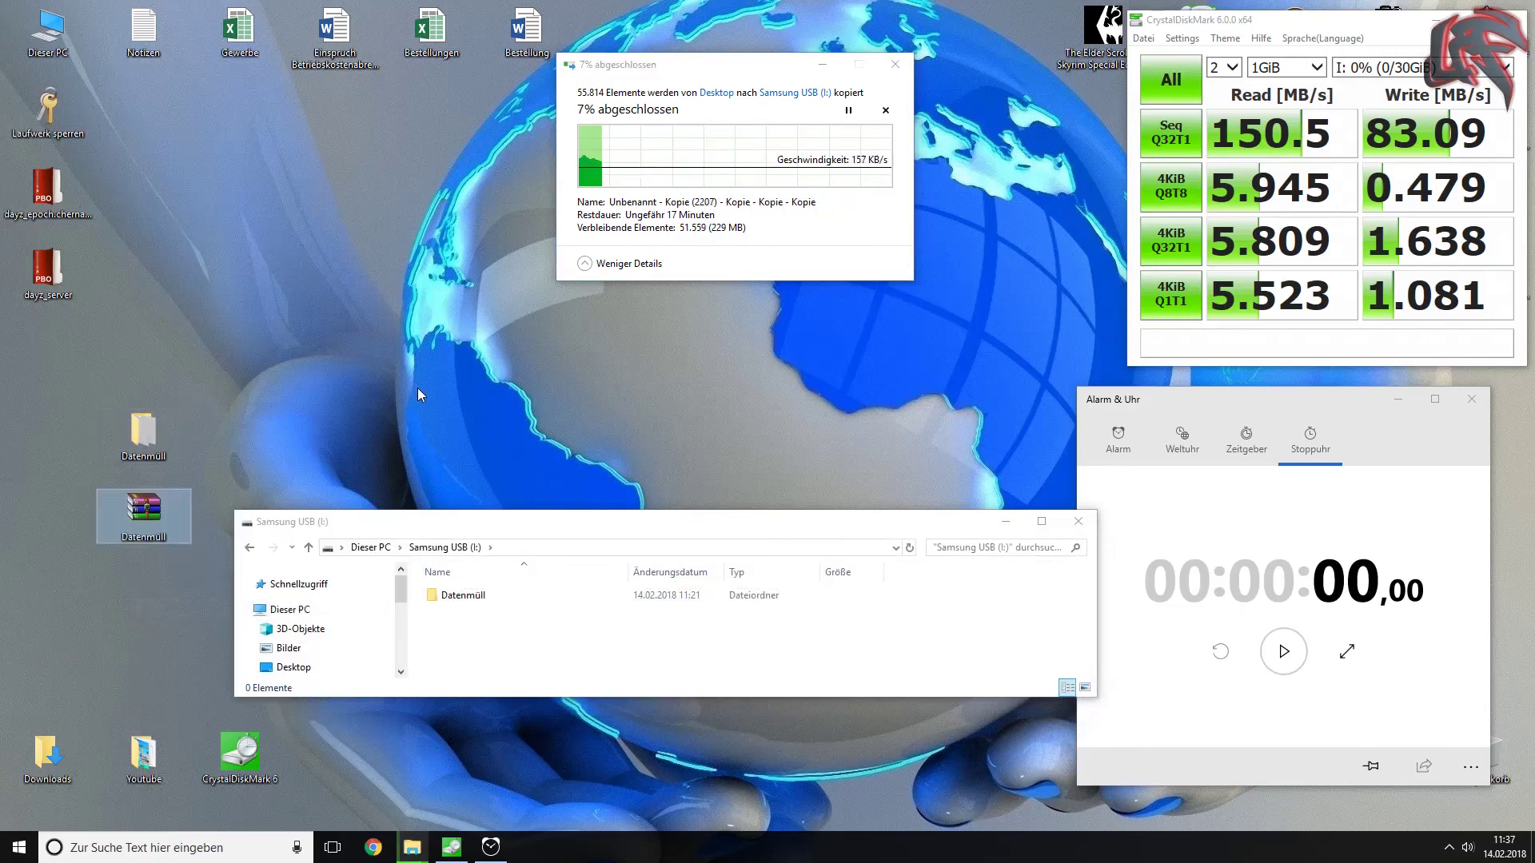
# - Copy the Datenmüll archive to the Samsung USB drive while the folder transfer runs, and move and heighten the drive window
pyautogui.moveTo(144, 512); pyautogui.dragTo(531, 662)
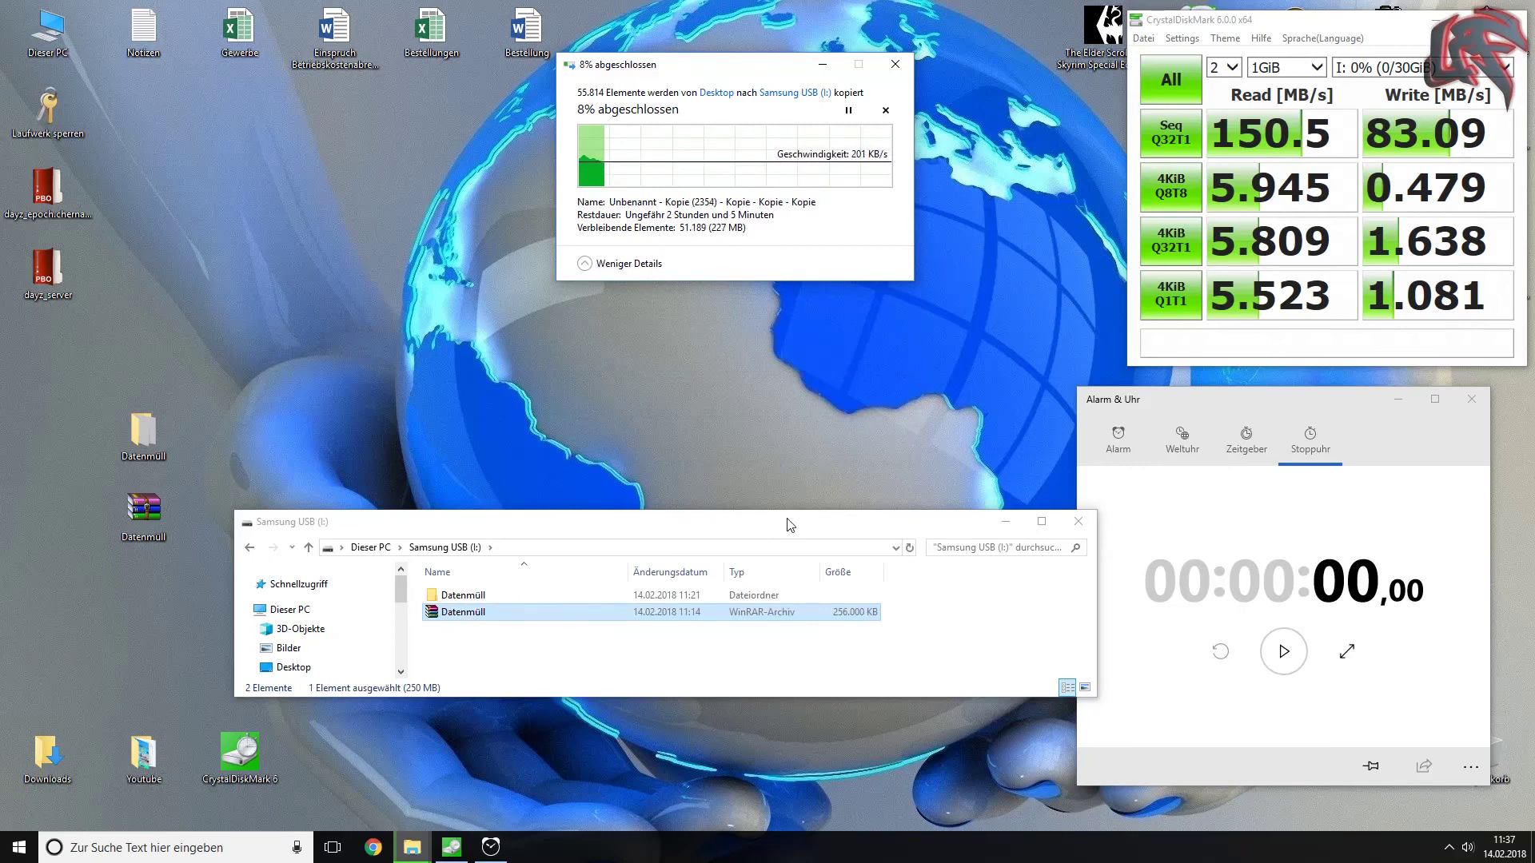
pyautogui.moveTo(785, 514); pyautogui.dragTo(737, 255)
pyautogui.moveTo(1033, 673); pyautogui.dragTo(1033, 761)
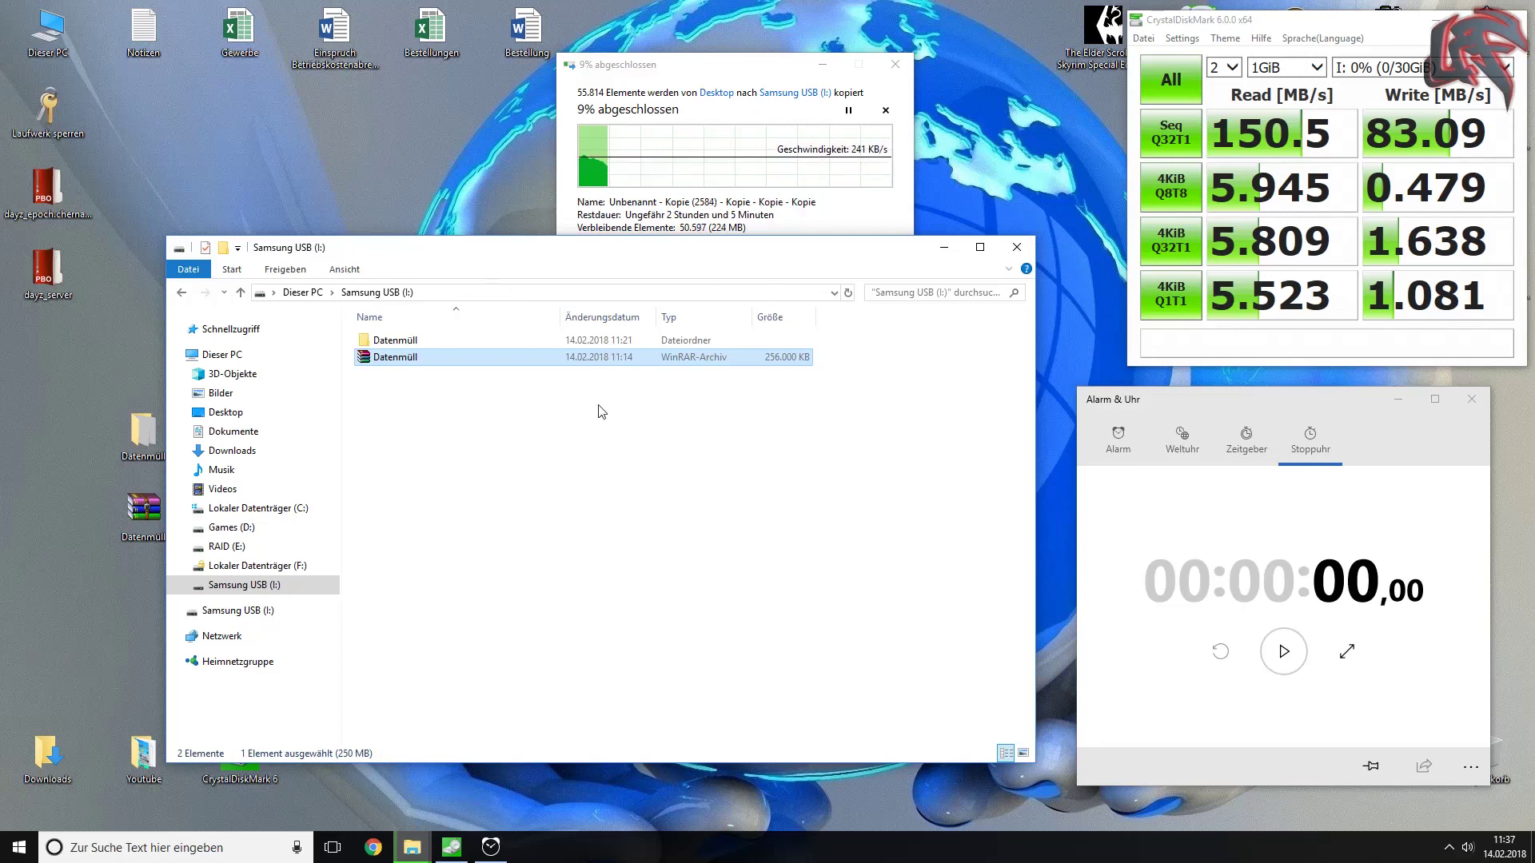
# - Cancel the running copy of the Datenmüll folder and move the Samsung USB window higher on the screen
pyautogui.click(675, 72)
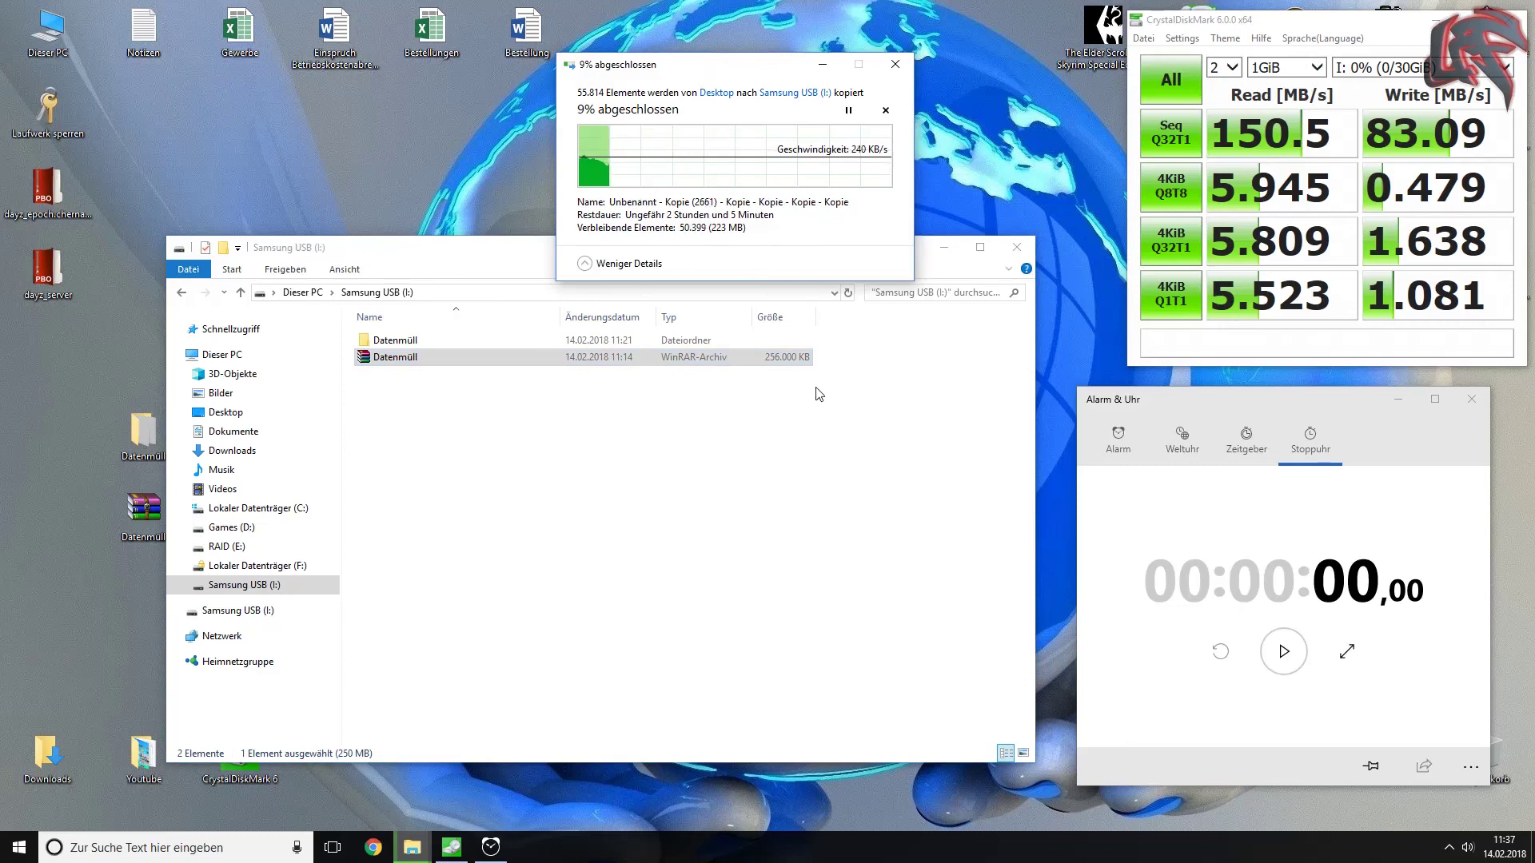
pyautogui.click(885, 110)
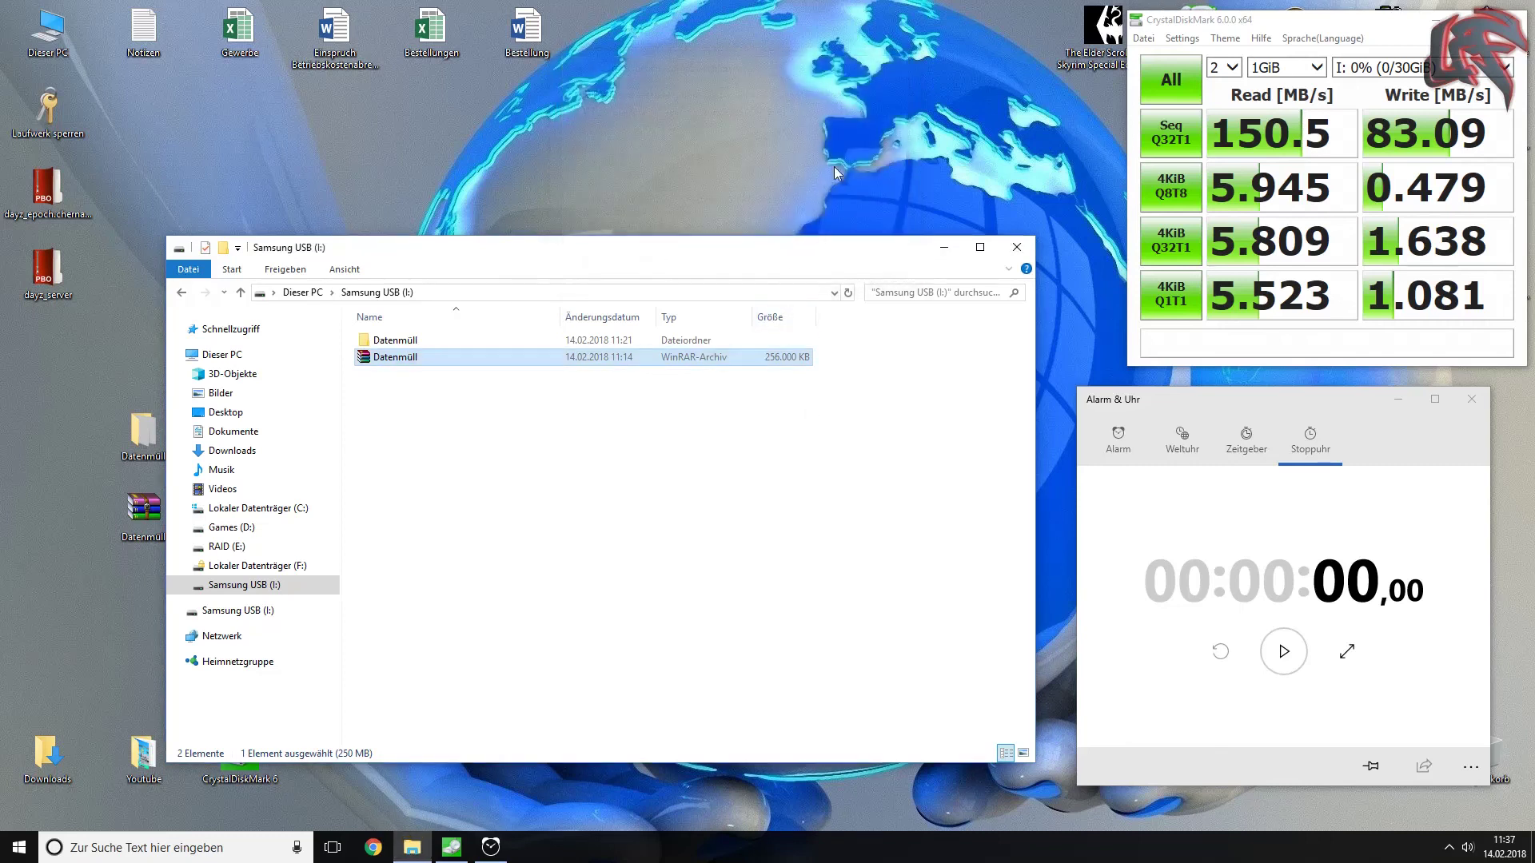
pyautogui.moveTo(673, 258); pyautogui.dragTo(702, 149)
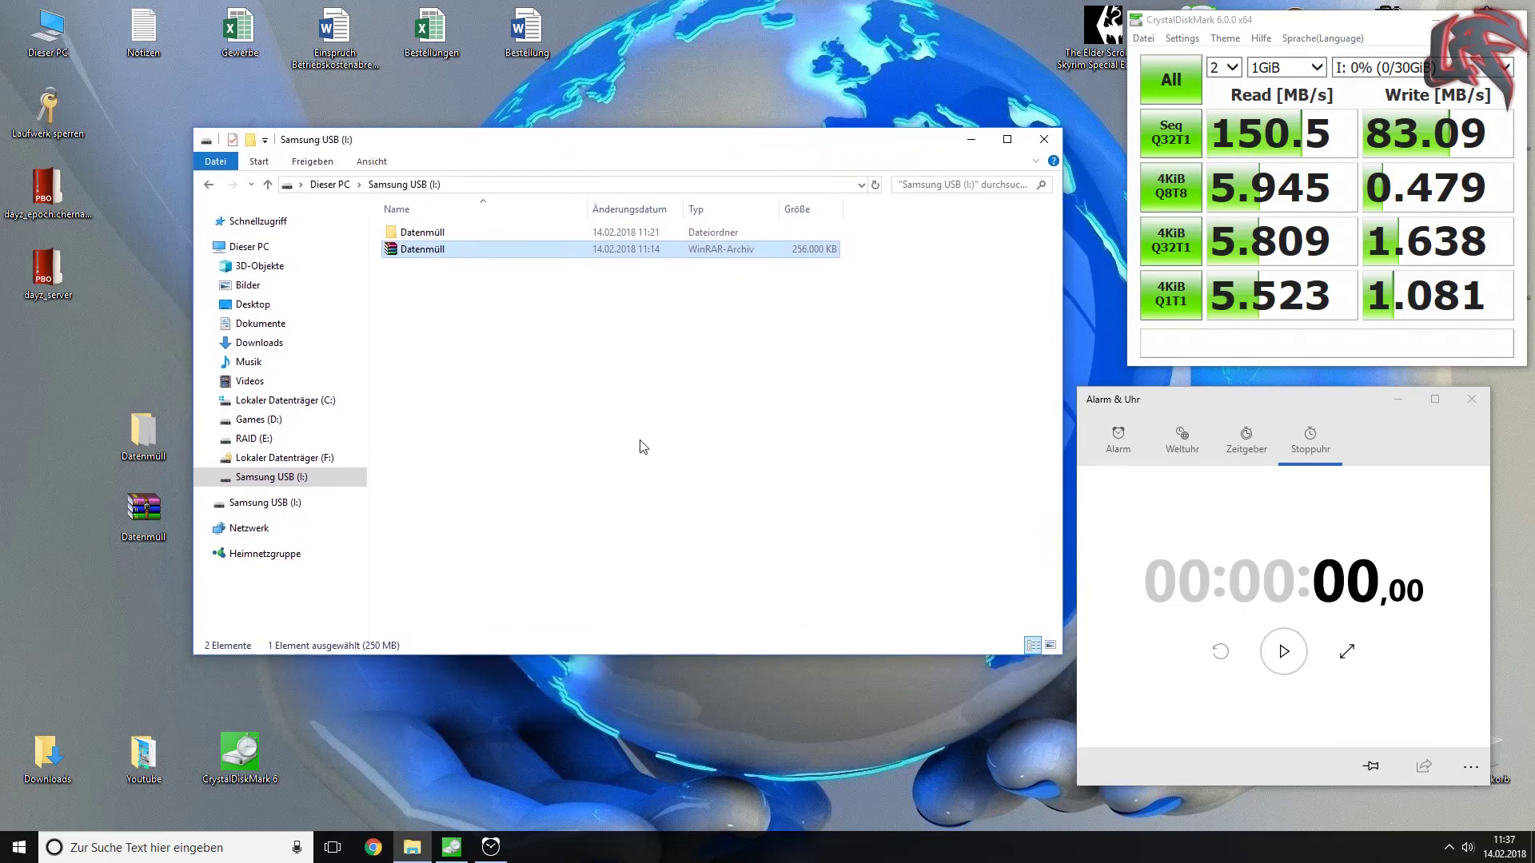